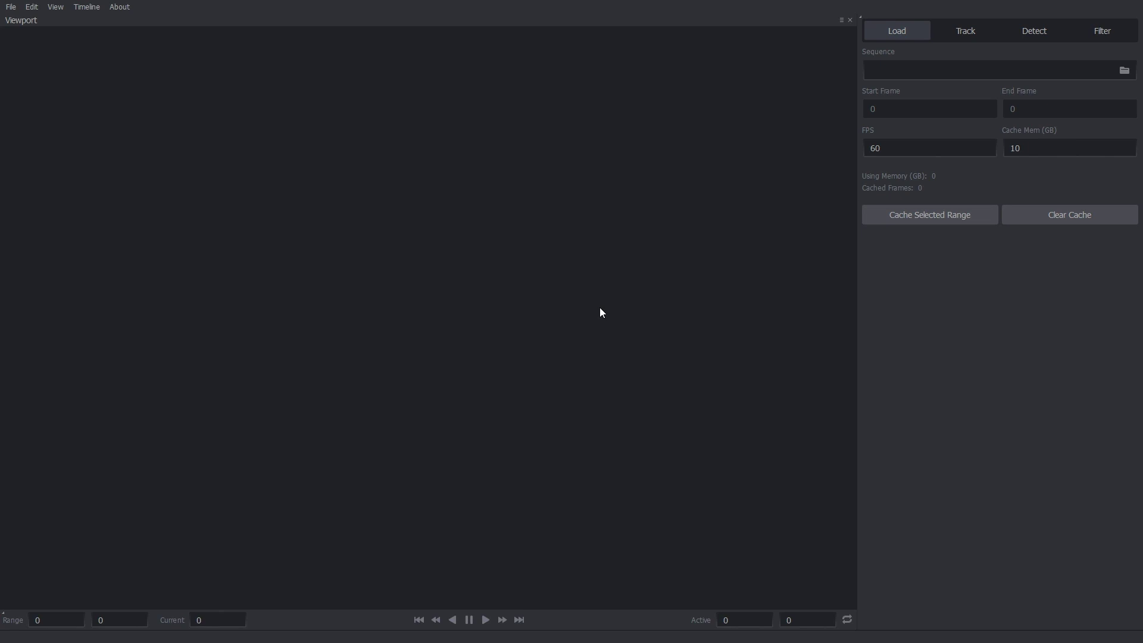
Load the image sequence from H:/Gallery/HMC/Take01/top, starting at frame000000.jpg
{"action": "left_click", "coordinate": [1123, 72]}
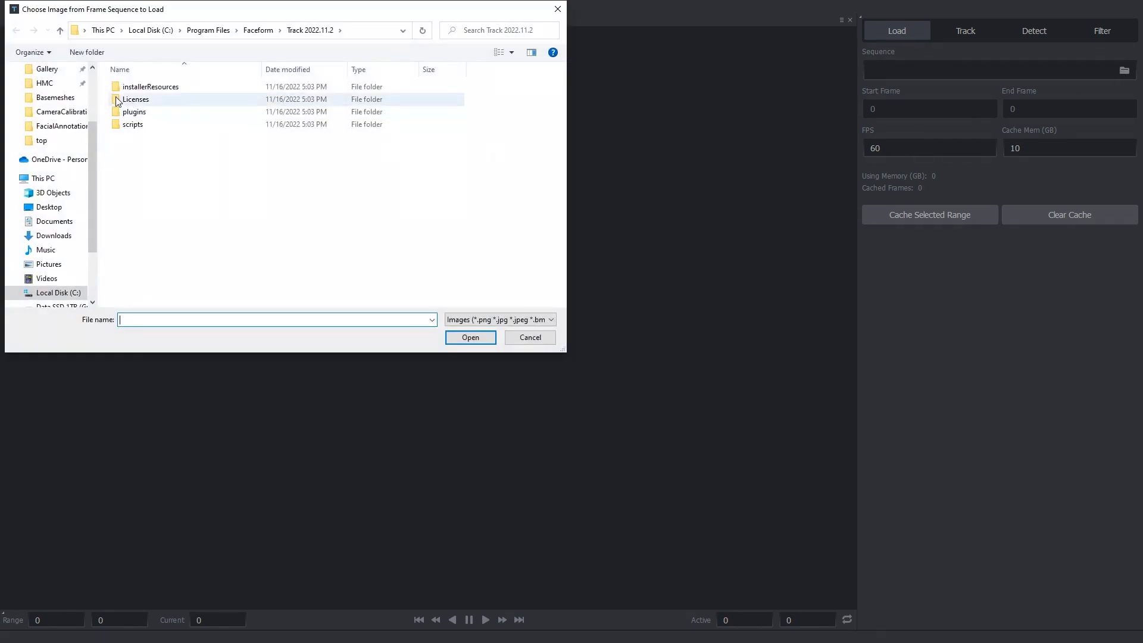
{"action": "left_click", "coordinate": [61, 88]}
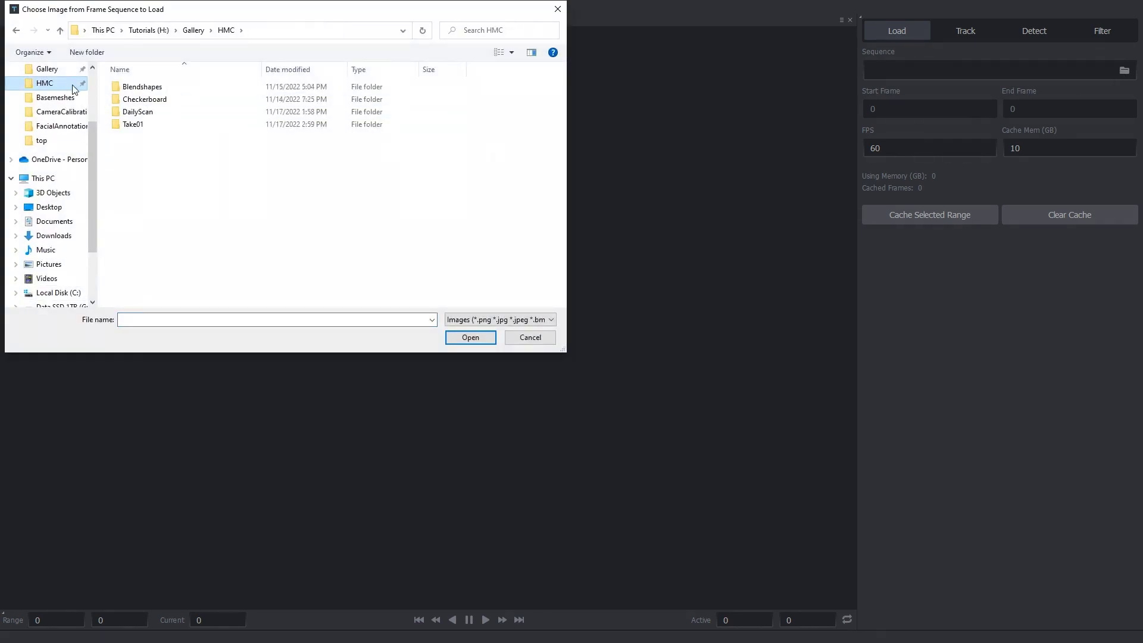
{"action": "double_click", "coordinate": [132, 124]}
{"action": "double_click", "coordinate": [130, 112]}
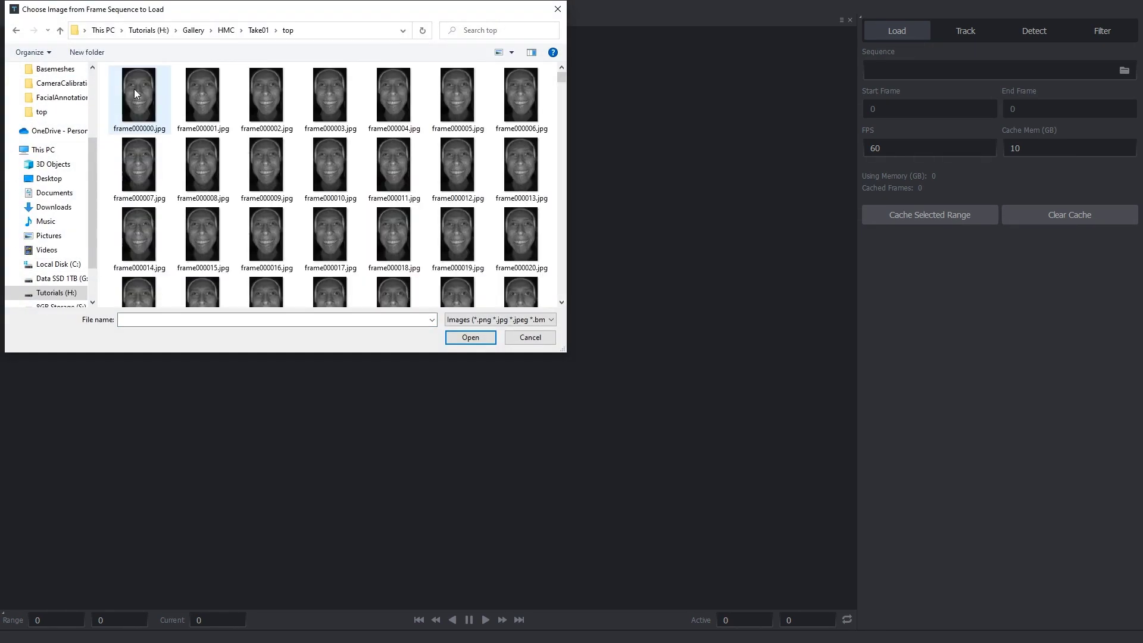
{"action": "double_click", "coordinate": [134, 89]}
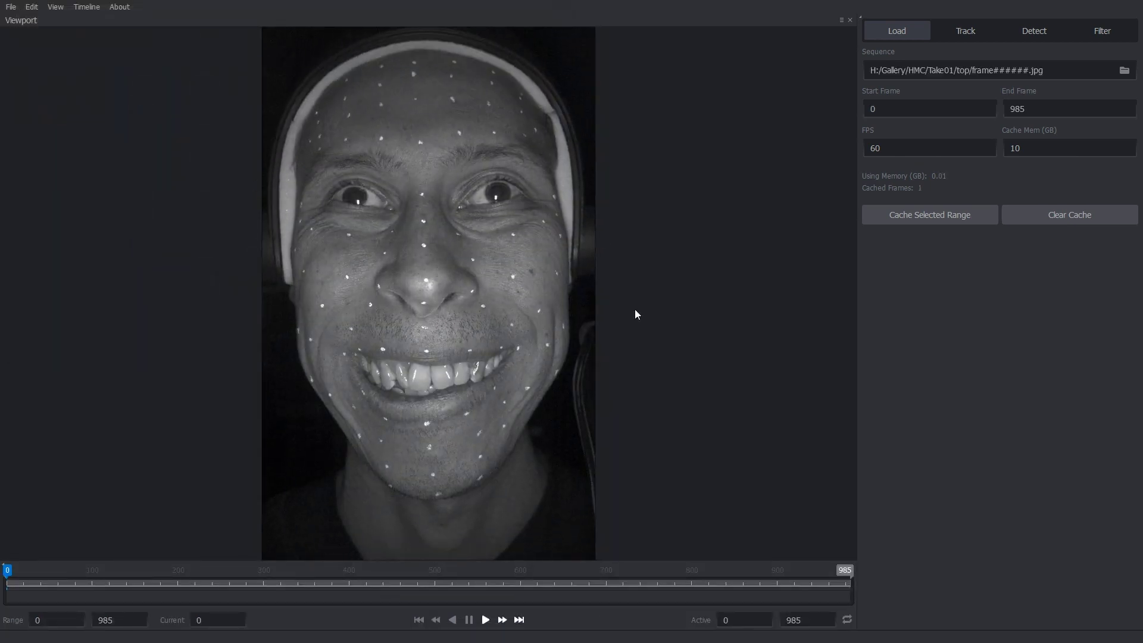
Set the Detector Algorithm to HMC and run lip detection across all 985 frames
{"action": "left_click", "coordinate": [1038, 31]}
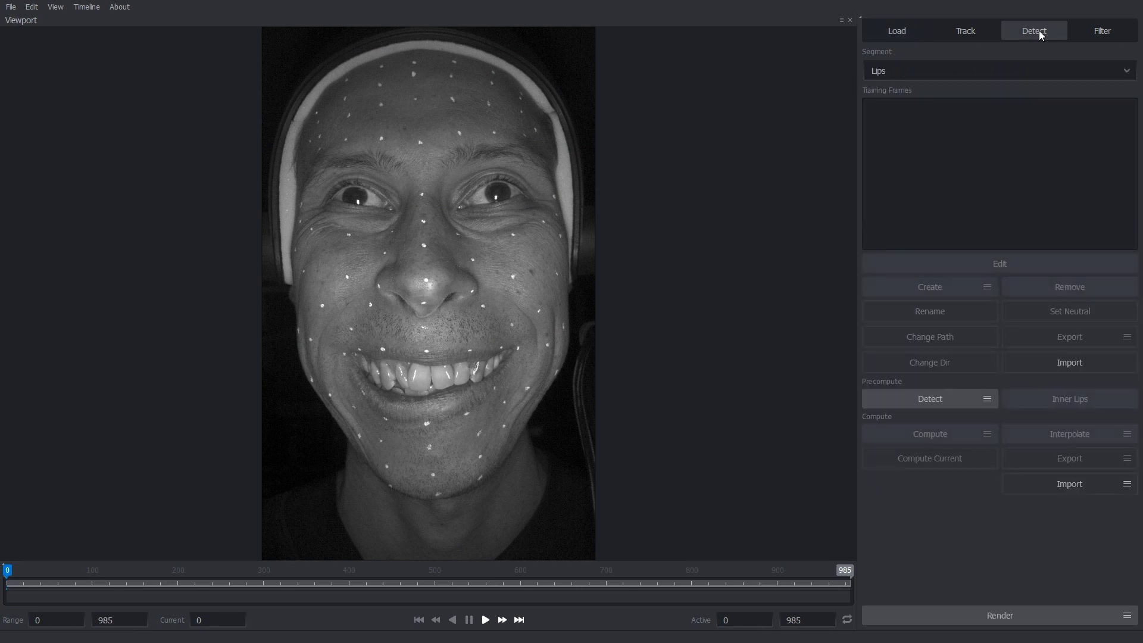
{"action": "left_click", "coordinate": [987, 398]}
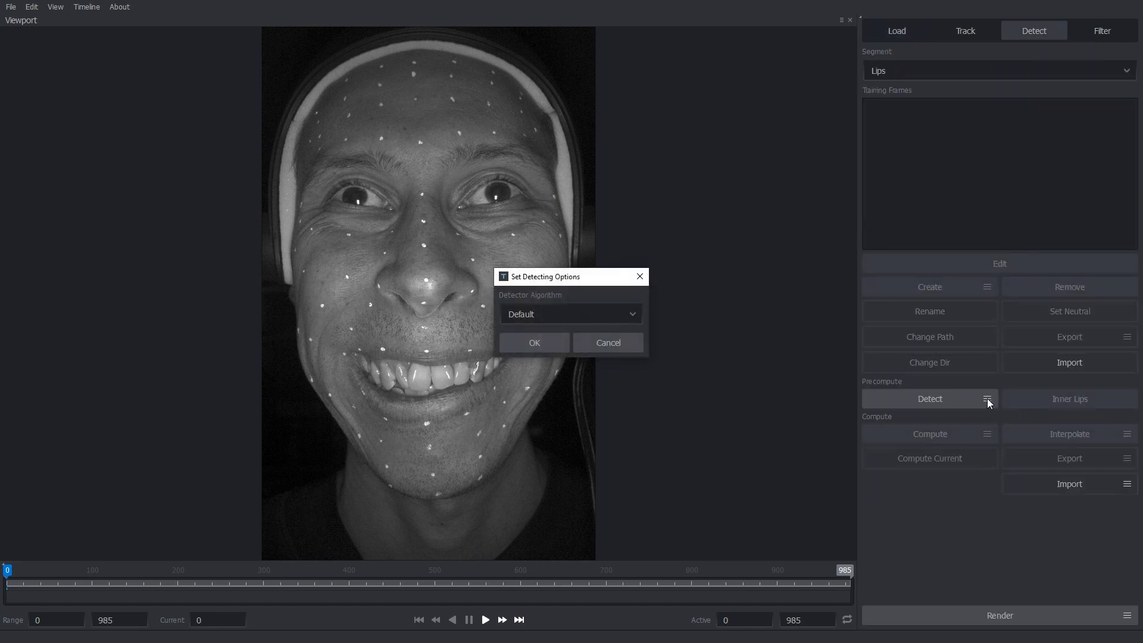
{"action": "left_click", "coordinate": [633, 313]}
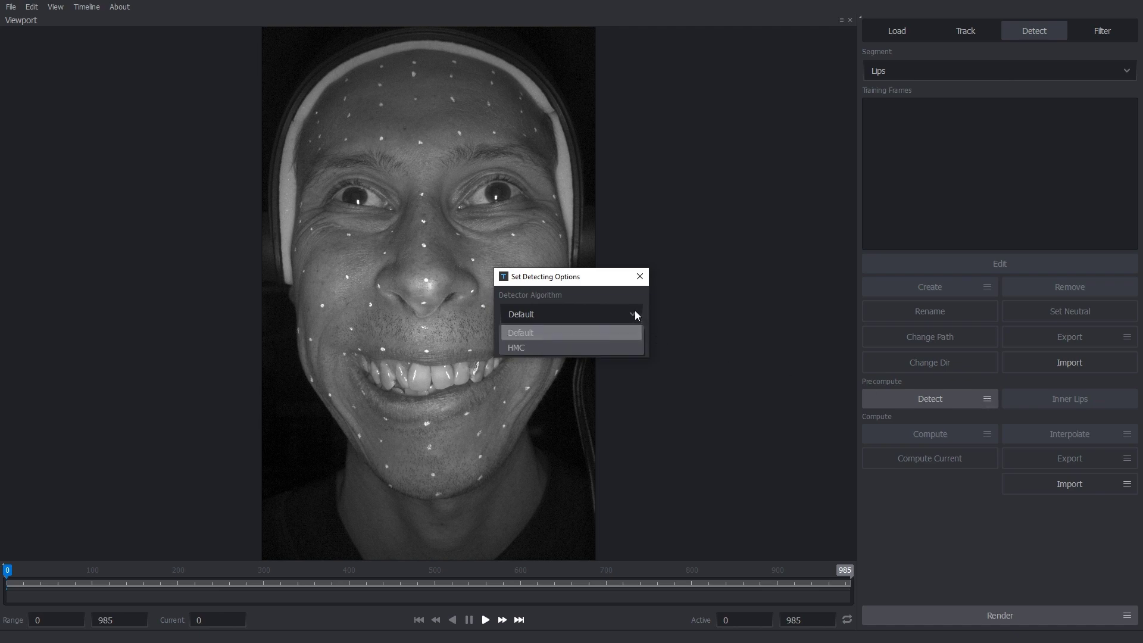
{"action": "left_click", "coordinate": [614, 353]}
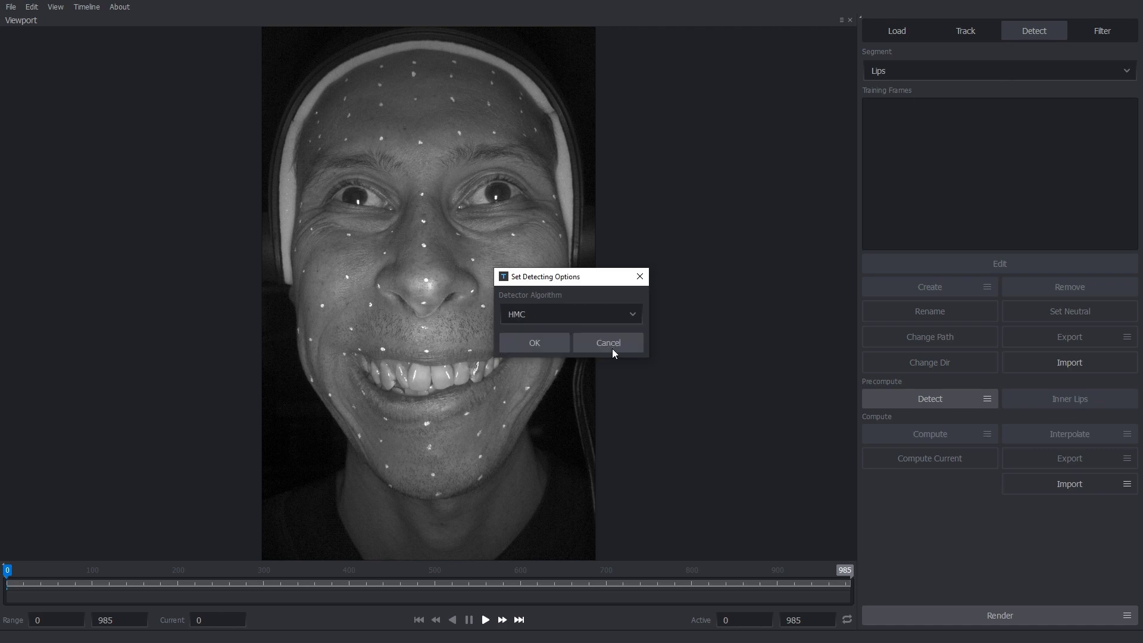
{"action": "left_click", "coordinate": [552, 341]}
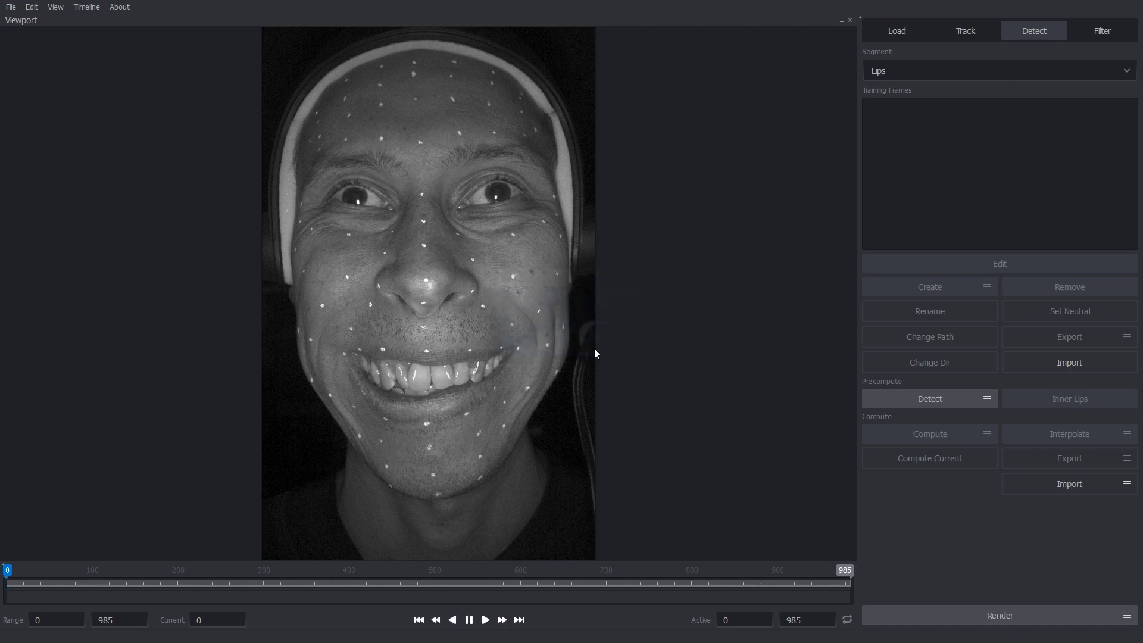
{"action": "left_click", "coordinate": [884, 398]}
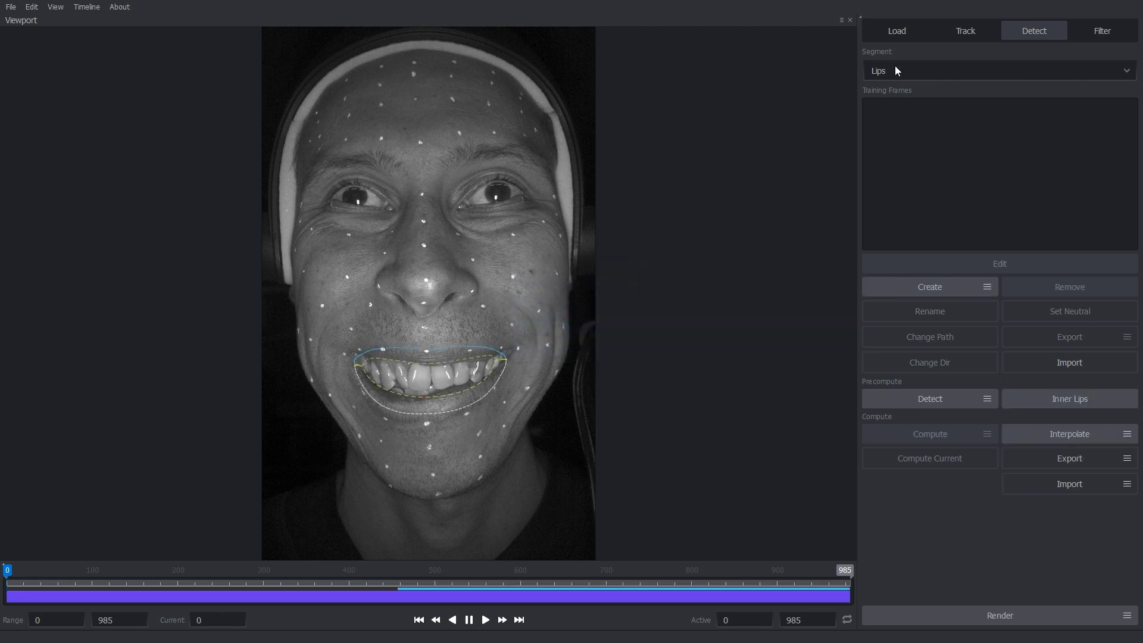
Cache the full frame range, scrub to review the lip contours, and jump to frame 985
{"action": "left_click", "coordinate": [893, 33]}
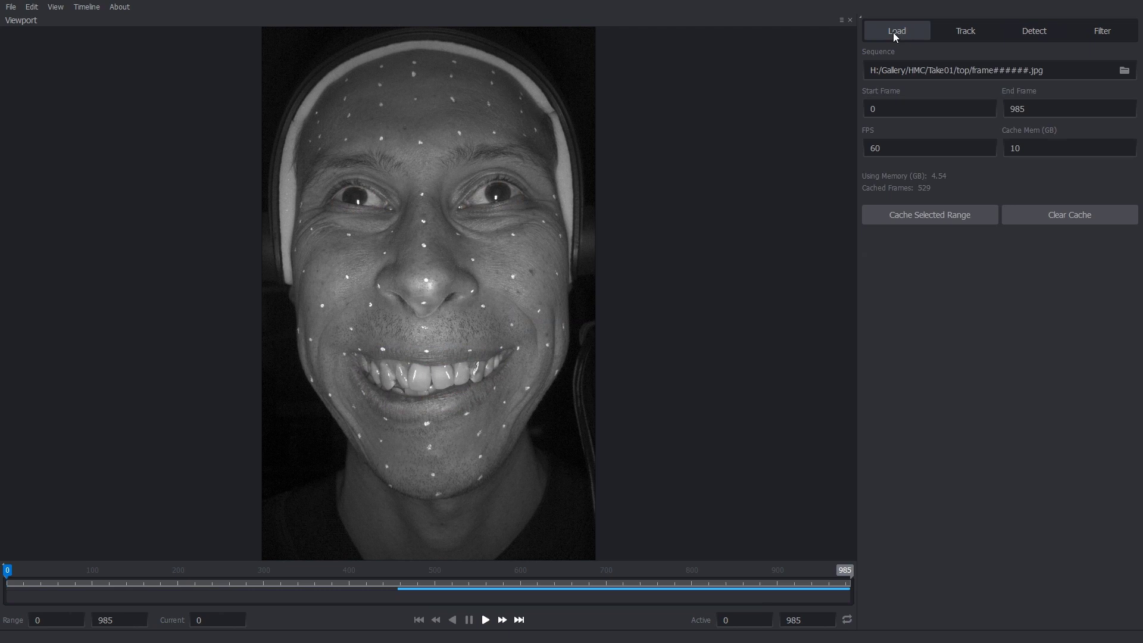
{"action": "left_click", "coordinate": [955, 215]}
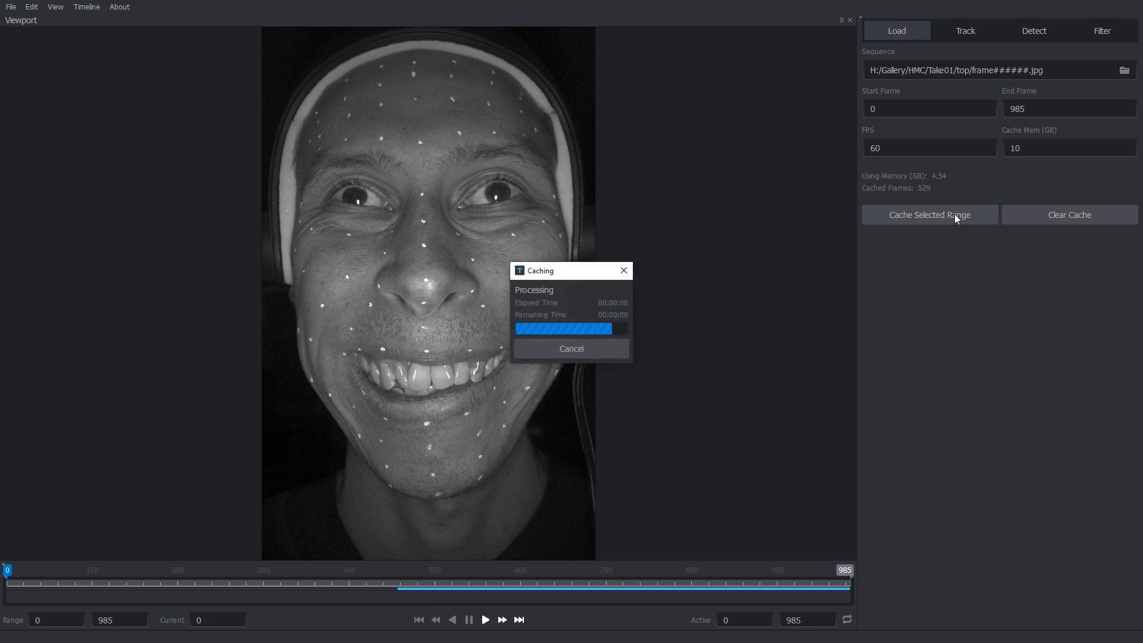
{"action": "left_click", "coordinate": [1028, 35]}
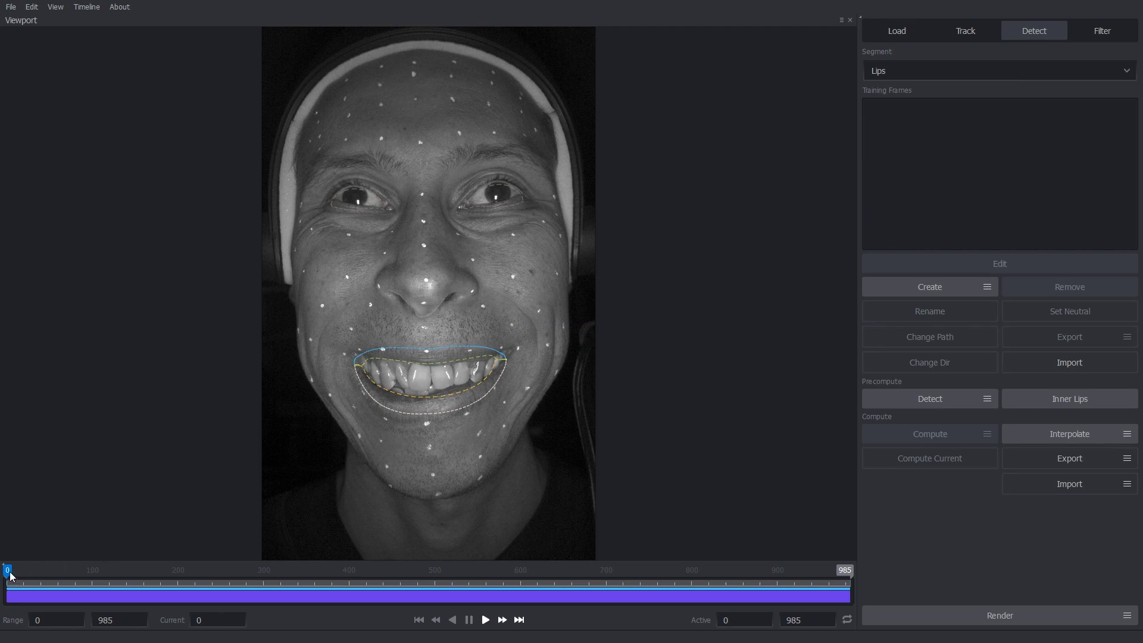
{"action": "left_click_drag", "start_coordinate": [11, 580], "coordinate": [802, 602]}
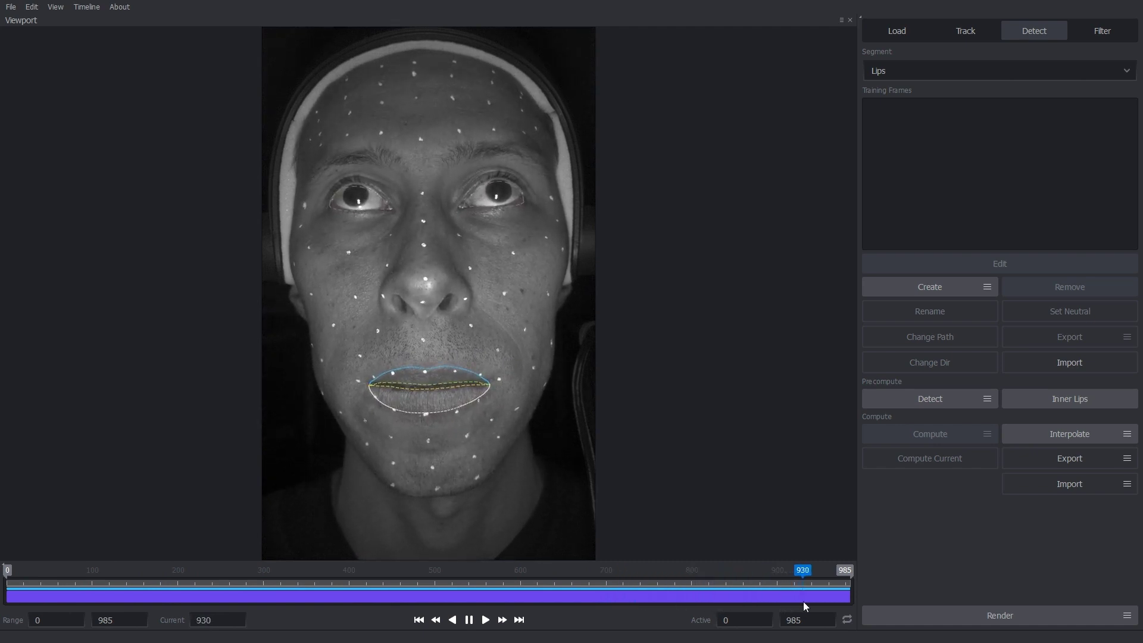
{"action": "left_click", "coordinate": [519, 621]}
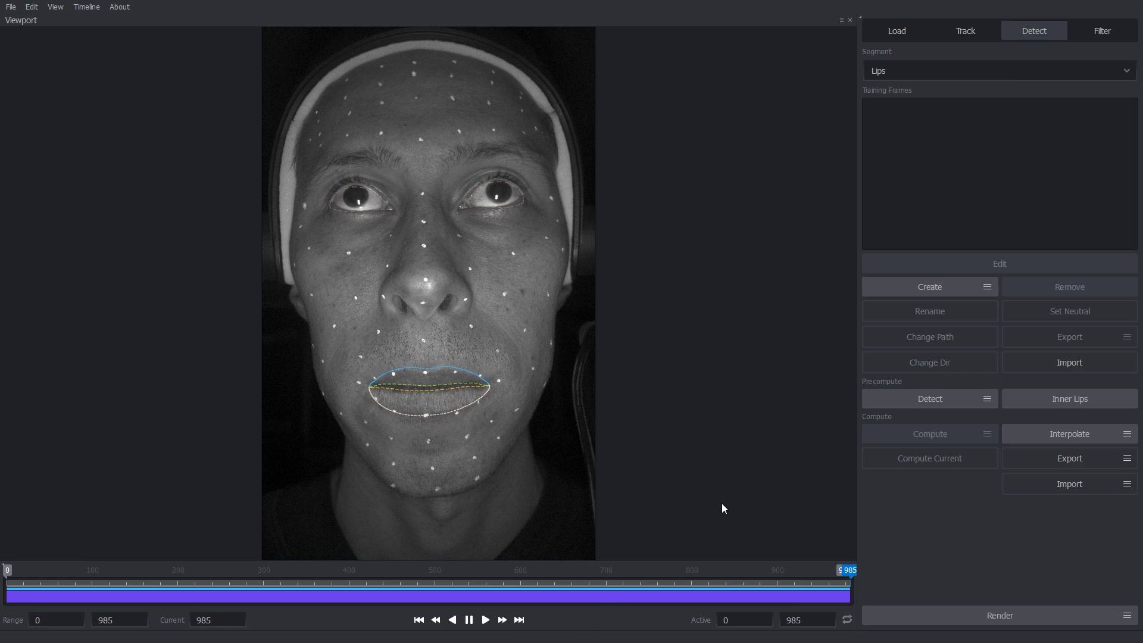
Create training frame Frame00 at frame 985 with 7 lips semantic points
{"action": "left_click", "coordinate": [903, 287]}
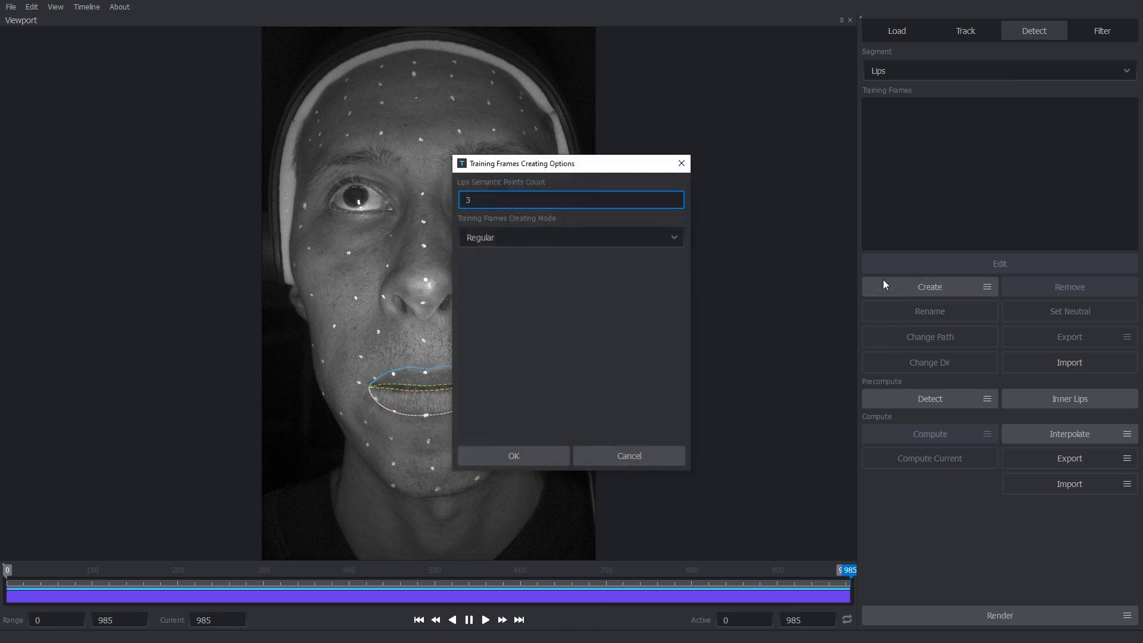
{"action": "left_click_drag", "start_coordinate": [609, 169], "coordinate": [742, 187]}
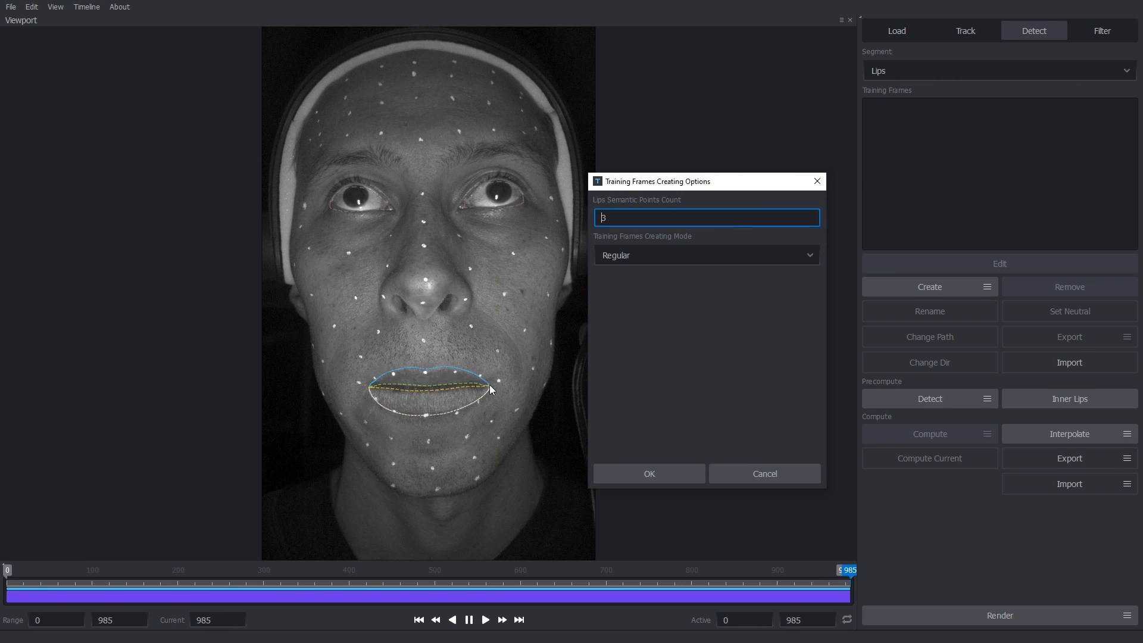
{"action": "double_click", "coordinate": [618, 220]}
{"action": "type", "text": "7"}
{"action": "left_click", "coordinate": [668, 474]}
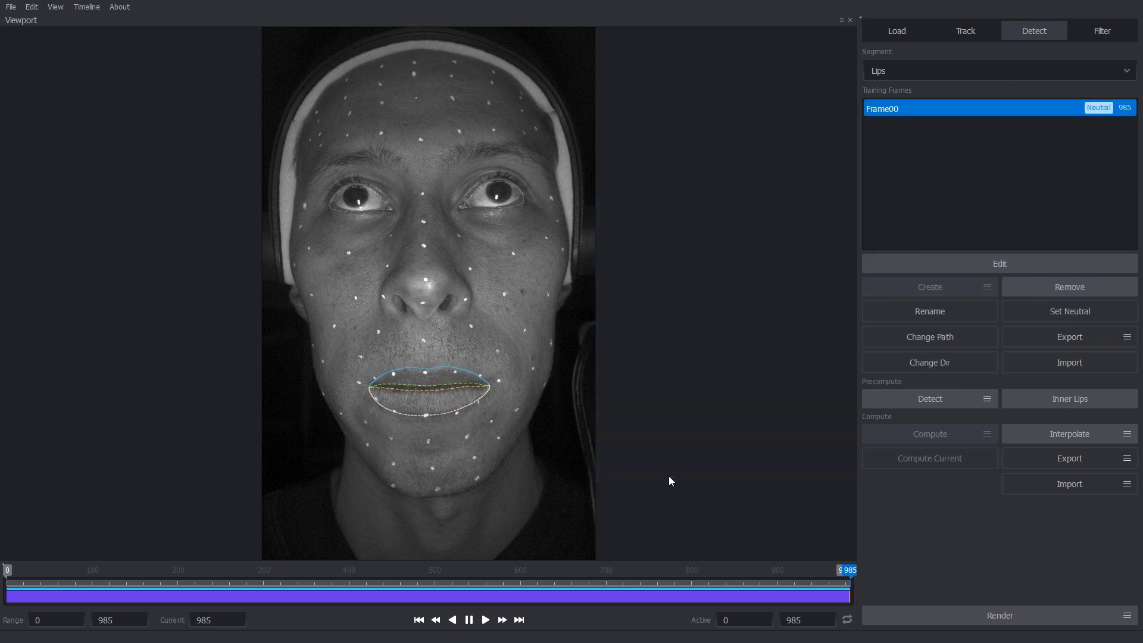
Enter edit mode, zoom into the mouth, and fit the right corner and upper lip peaks
{"action": "left_click", "coordinate": [895, 262]}
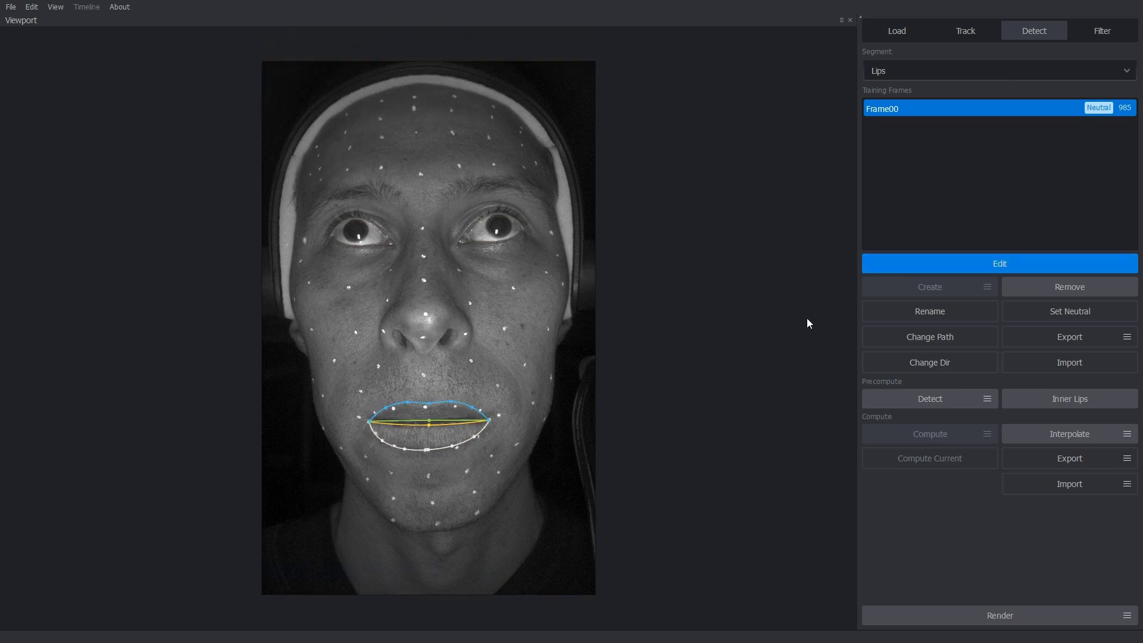
{"action": "scroll", "coordinate": [538, 409], "scroll_direction": "up", "scroll_amount": 3}
{"action": "scroll", "coordinate": [632, 502], "scroll_direction": "up", "scroll_amount": 5}
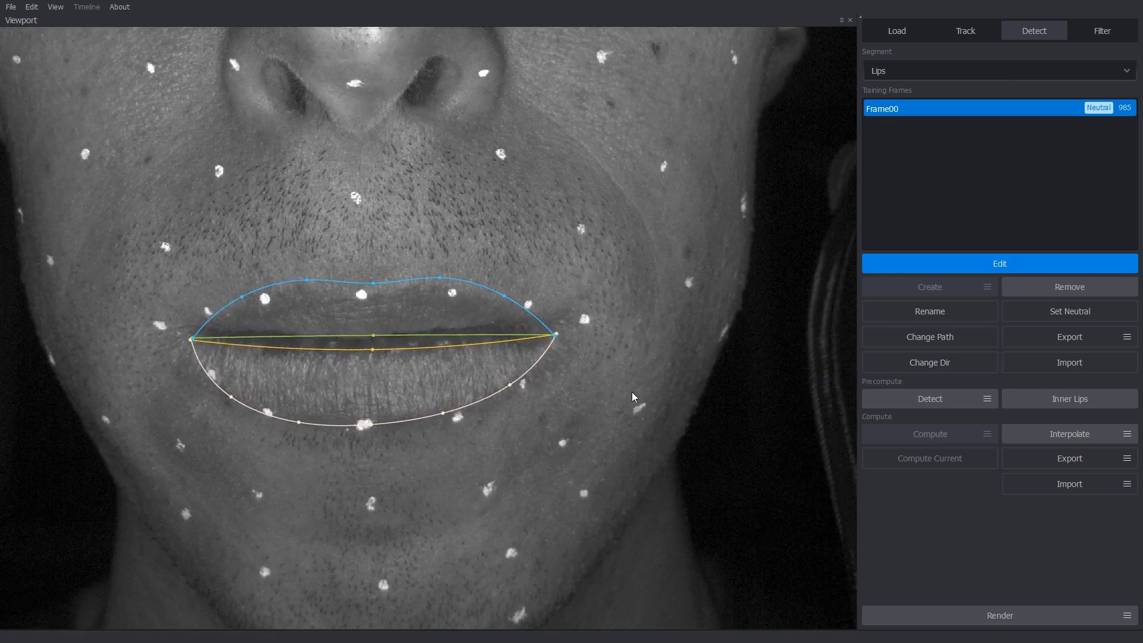
{"action": "left_click_drag", "start_coordinate": [645, 413], "coordinate": [659, 425]}
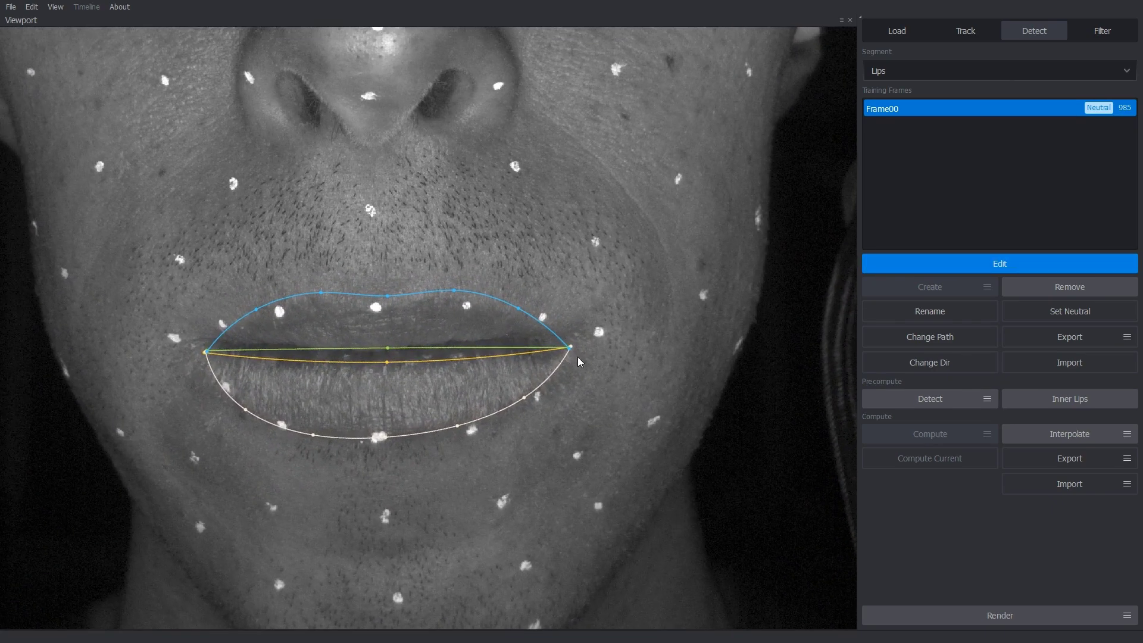
{"action": "left_click_drag", "start_coordinate": [570, 348], "coordinate": [566, 337]}
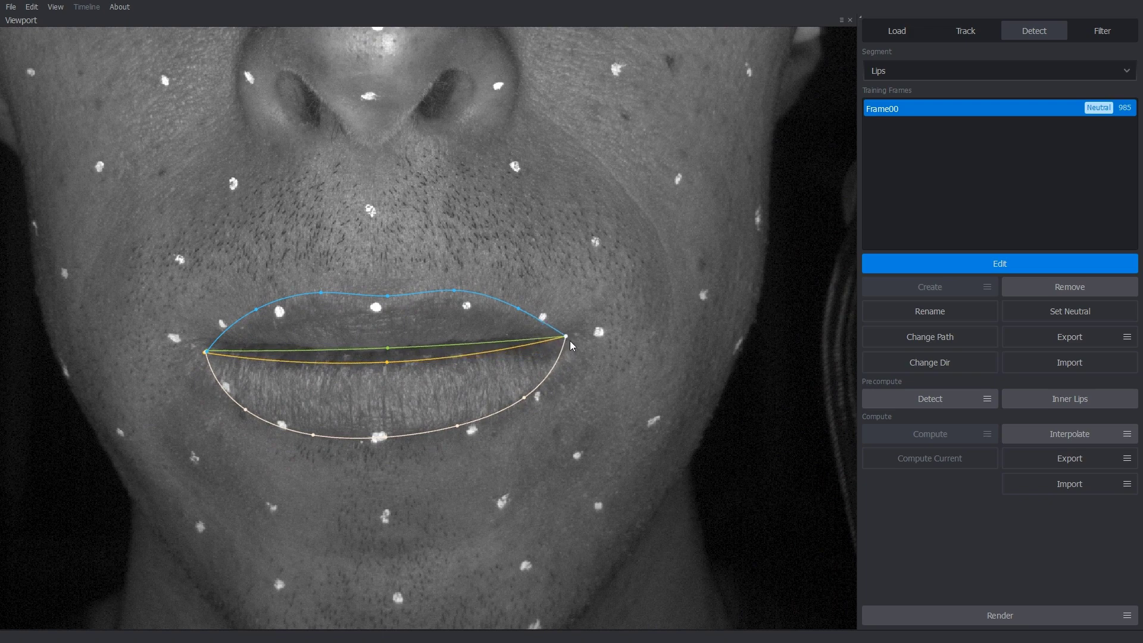
{"action": "left_click_drag", "start_coordinate": [387, 296], "coordinate": [384, 307]}
{"action": "left_click_drag", "start_coordinate": [454, 290], "coordinate": [542, 323]}
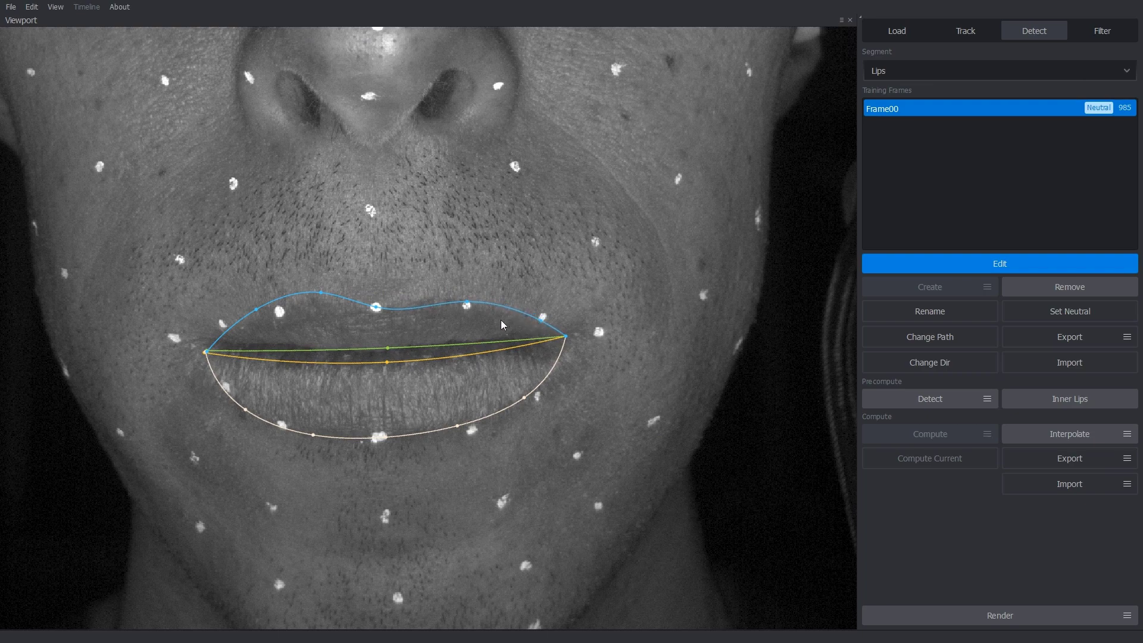
{"action": "left_click_drag", "start_coordinate": [256, 310], "coordinate": [226, 329]}
{"action": "left_click_drag", "start_coordinate": [321, 292], "coordinate": [277, 311]}
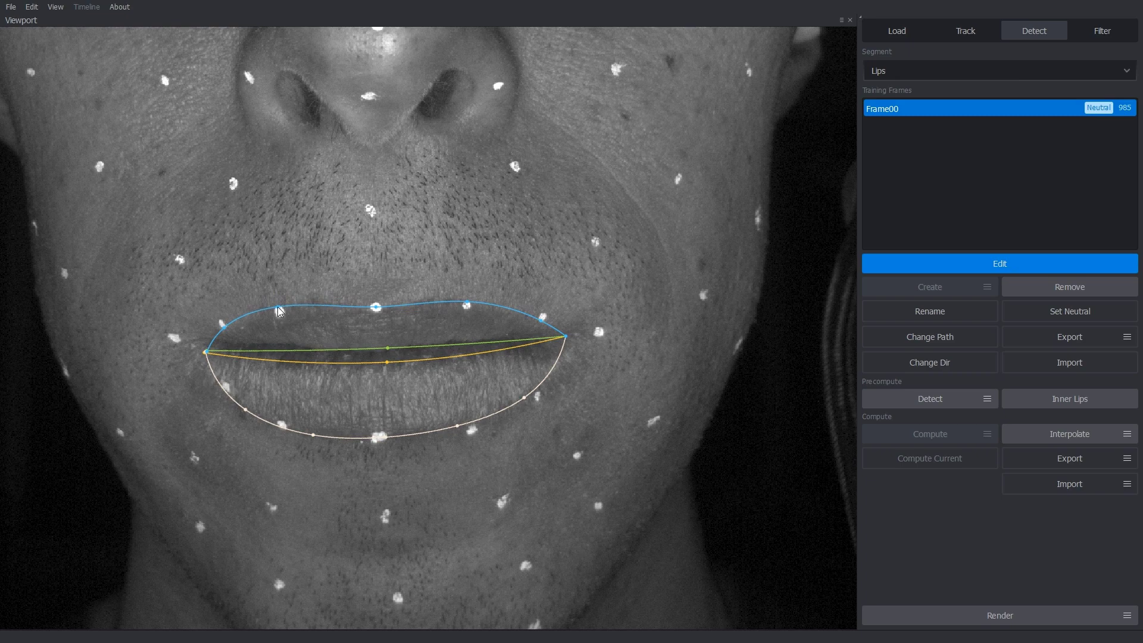
Place the left lip corner, lift the upper lip curve, and fit the lower lip curve
{"action": "left_click_drag", "start_coordinate": [206, 354], "coordinate": [202, 341]}
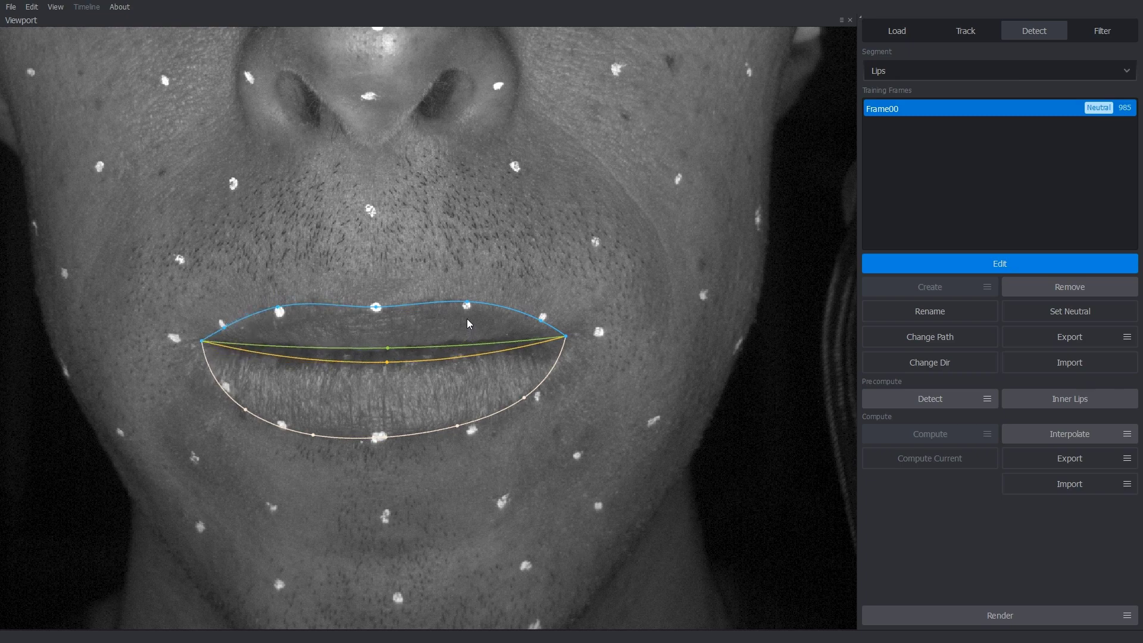
{"action": "left_click_drag", "start_coordinate": [438, 306], "coordinate": [433, 300]}
{"action": "left_click_drag", "start_coordinate": [344, 305], "coordinate": [340, 299]}
{"action": "left_click_drag", "start_coordinate": [457, 427], "coordinate": [472, 429]}
{"action": "left_click_drag", "start_coordinate": [523, 397], "coordinate": [537, 398]}
{"action": "left_click_drag", "start_coordinate": [312, 435], "coordinate": [228, 389]}
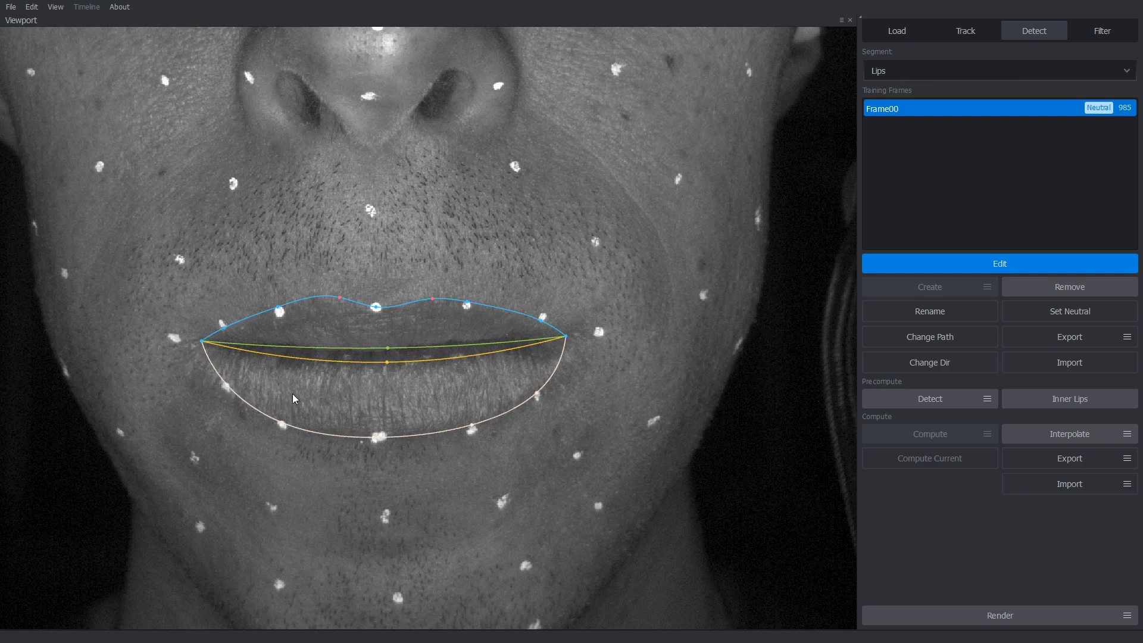
{"action": "scroll", "coordinate": [293, 403], "scroll_direction": "up", "scroll_amount": 1}
{"action": "scroll", "coordinate": [293, 403], "scroll_direction": "up", "scroll_amount": 1}
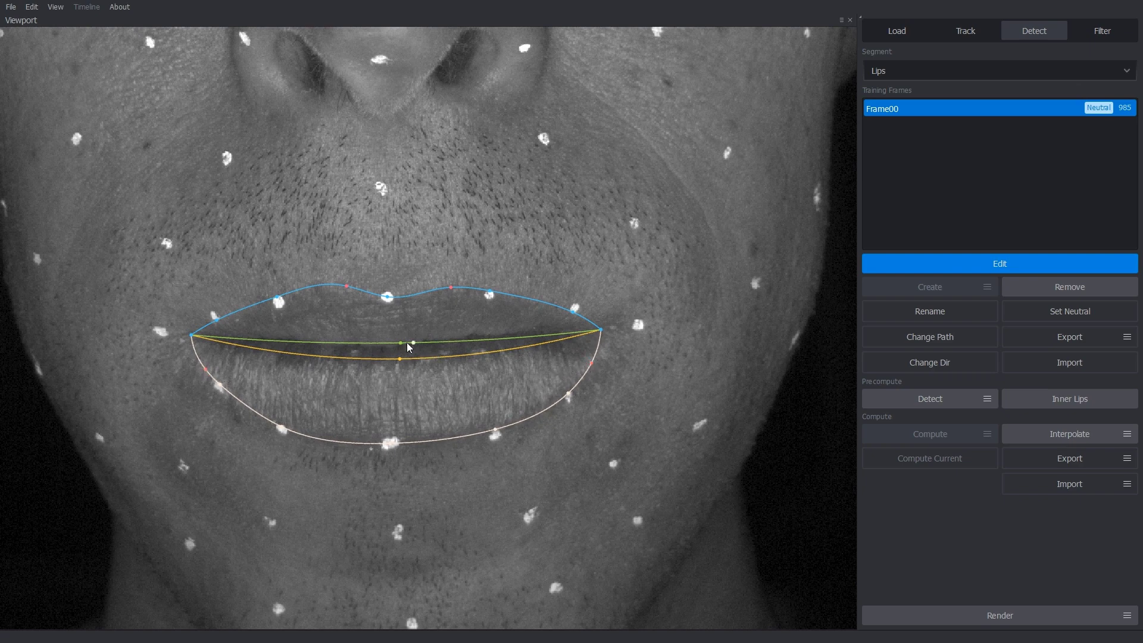
Fit the inner lip line along the closed-mouth seam, adding points and removing the lower inner curve
{"action": "left_click_drag", "start_coordinate": [393, 344], "coordinate": [443, 340]}
{"action": "left_click", "coordinate": [525, 332]}
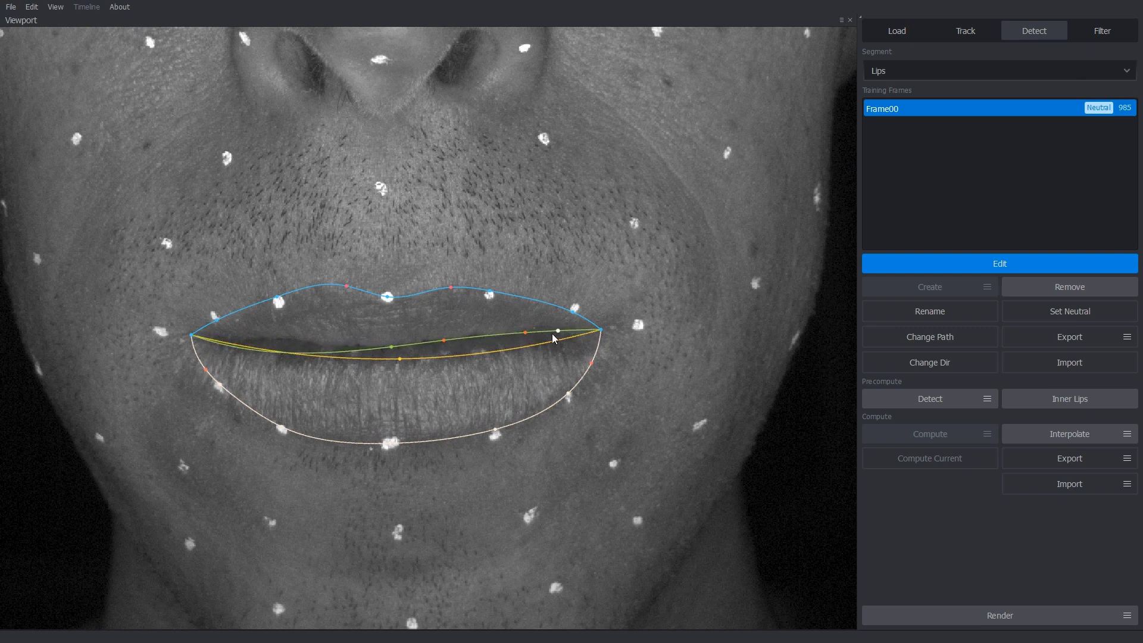
{"action": "left_click_drag", "start_coordinate": [340, 353], "coordinate": [288, 340]}
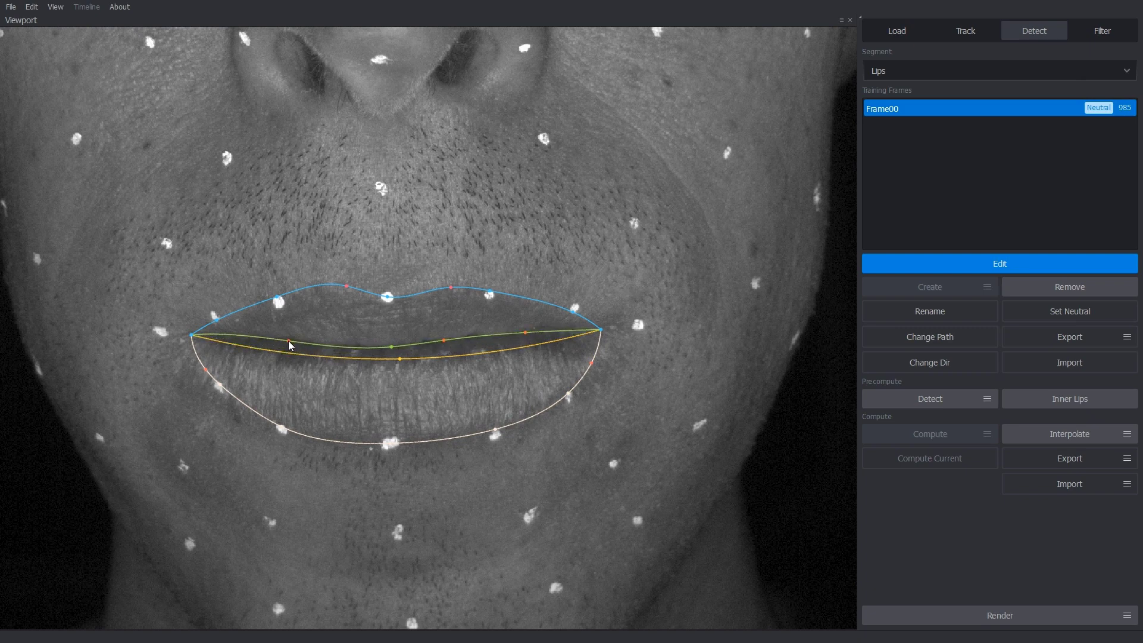
{"action": "left_click", "coordinate": [348, 347]}
{"action": "left_click", "coordinate": [242, 338]}
{"action": "left_click_drag", "start_coordinate": [391, 346], "coordinate": [391, 345]}
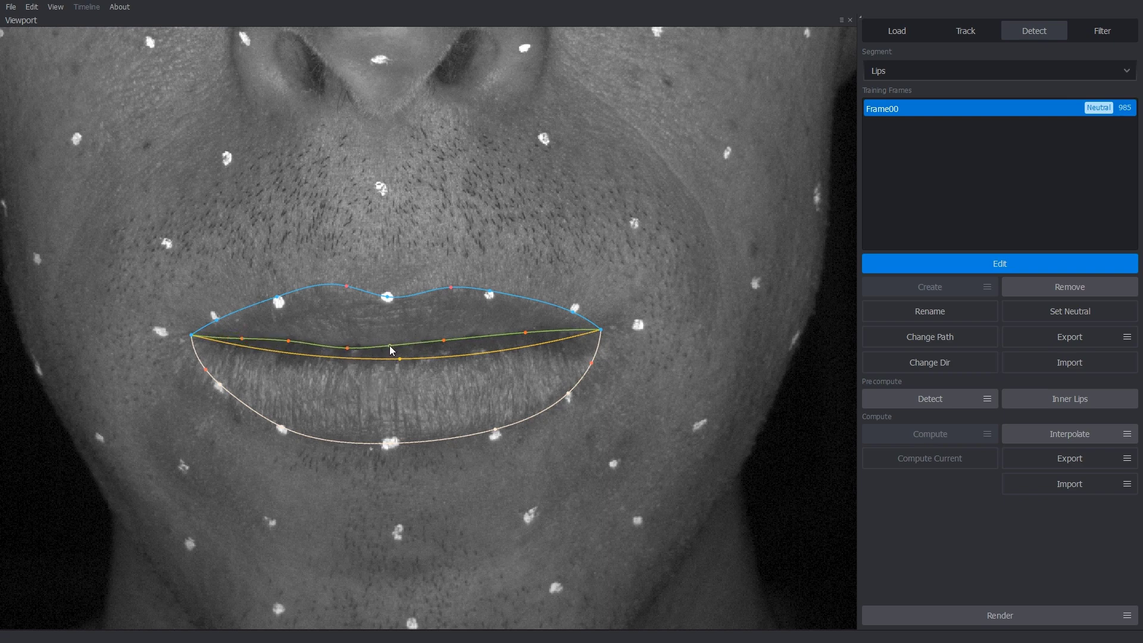
{"action": "key", "text": "c"}
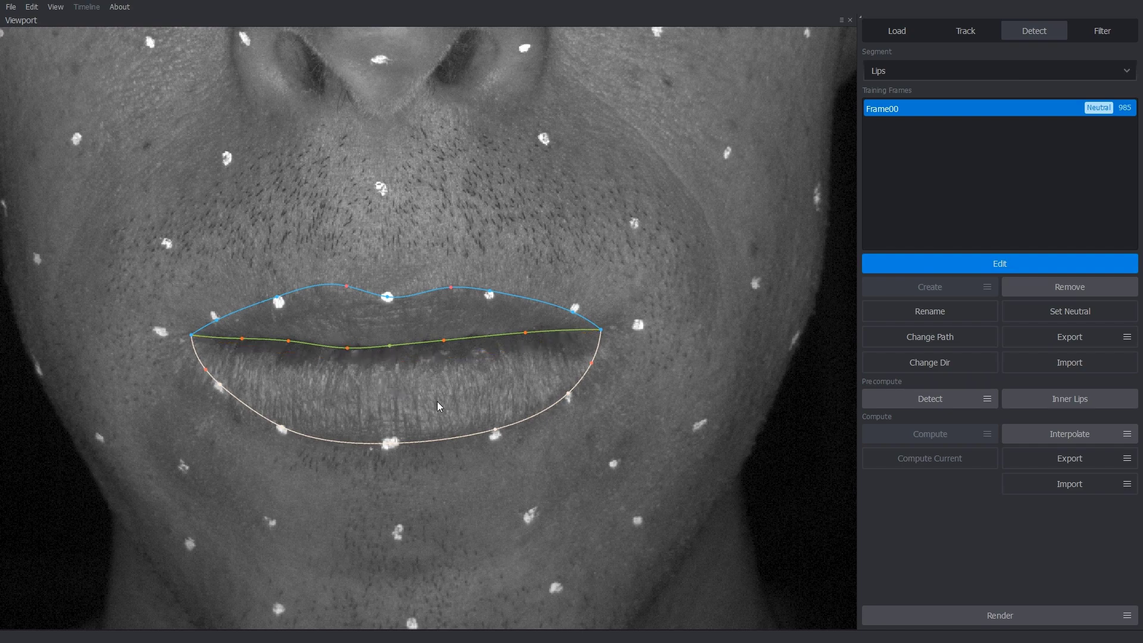
{"action": "scroll", "coordinate": [417, 399], "scroll_direction": "down", "scroll_amount": 4}
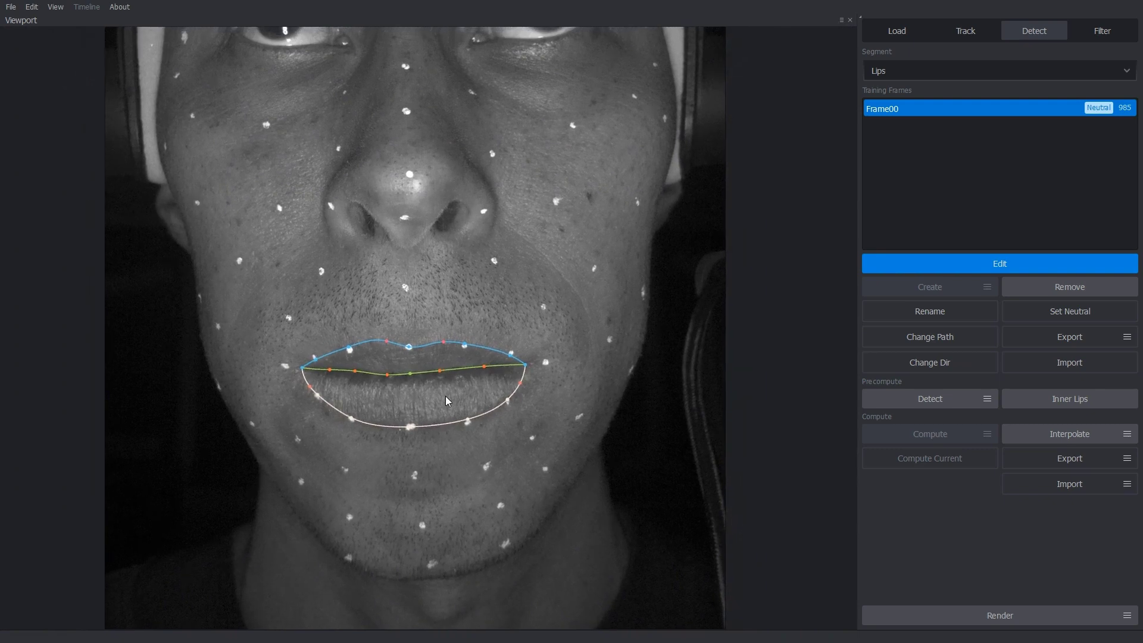
{"action": "scroll", "coordinate": [443, 402], "scroll_direction": "down", "scroll_amount": 1}
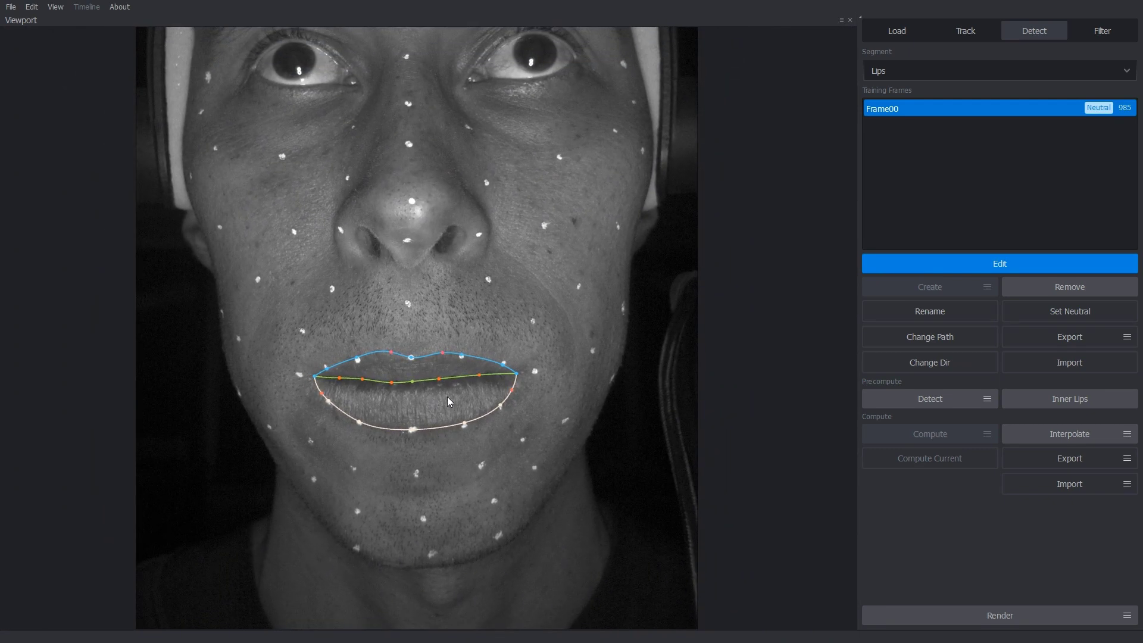
Exit contour editing, preview the sequence, and set the range end to 200
{"action": "left_click", "coordinate": [891, 267]}
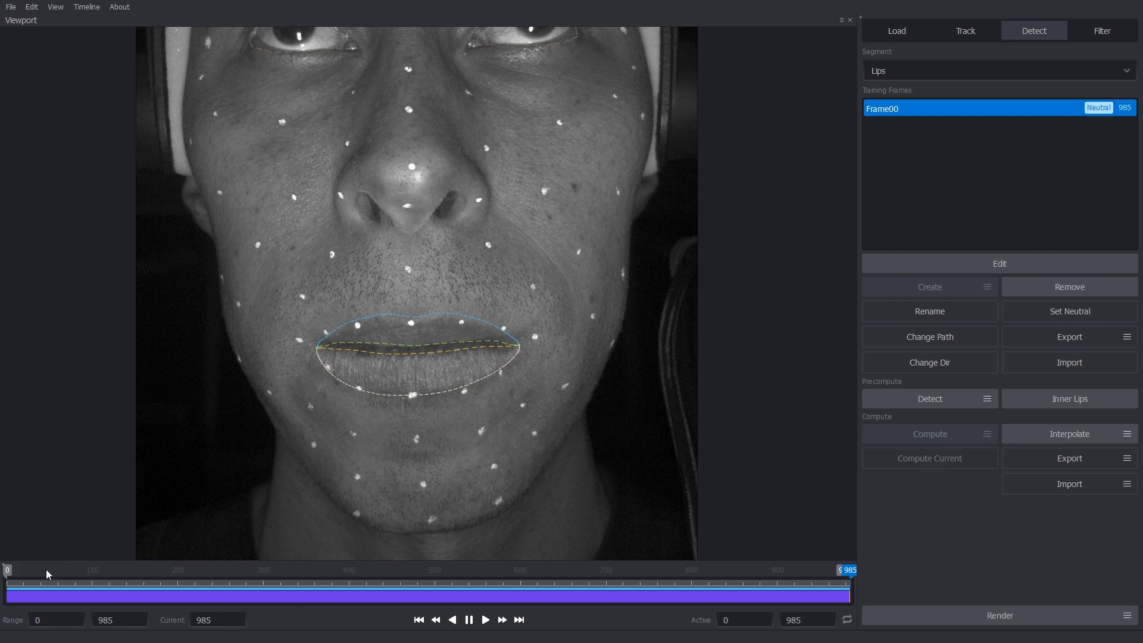
{"action": "left_click", "coordinate": [7, 571]}
{"action": "left_click_drag", "start_coordinate": [3, 575], "coordinate": [88, 610]}
{"action": "type", "text": "200"}
{"action": "key", "text": "Return"}
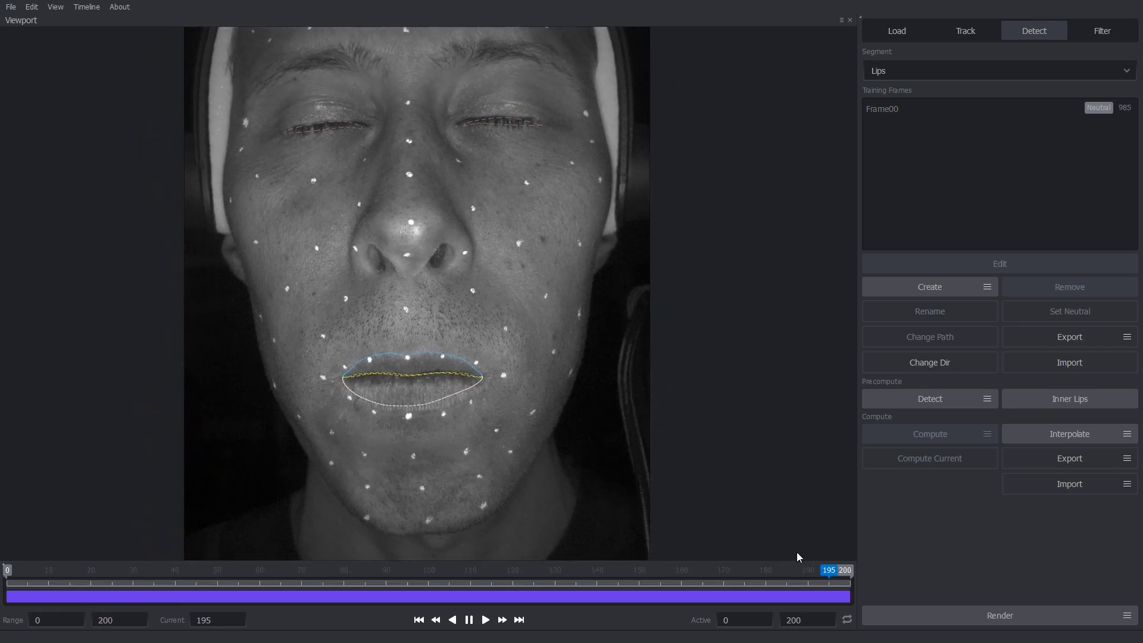
{"action": "left_click_drag", "start_coordinate": [830, 576], "coordinate": [6, 576]}
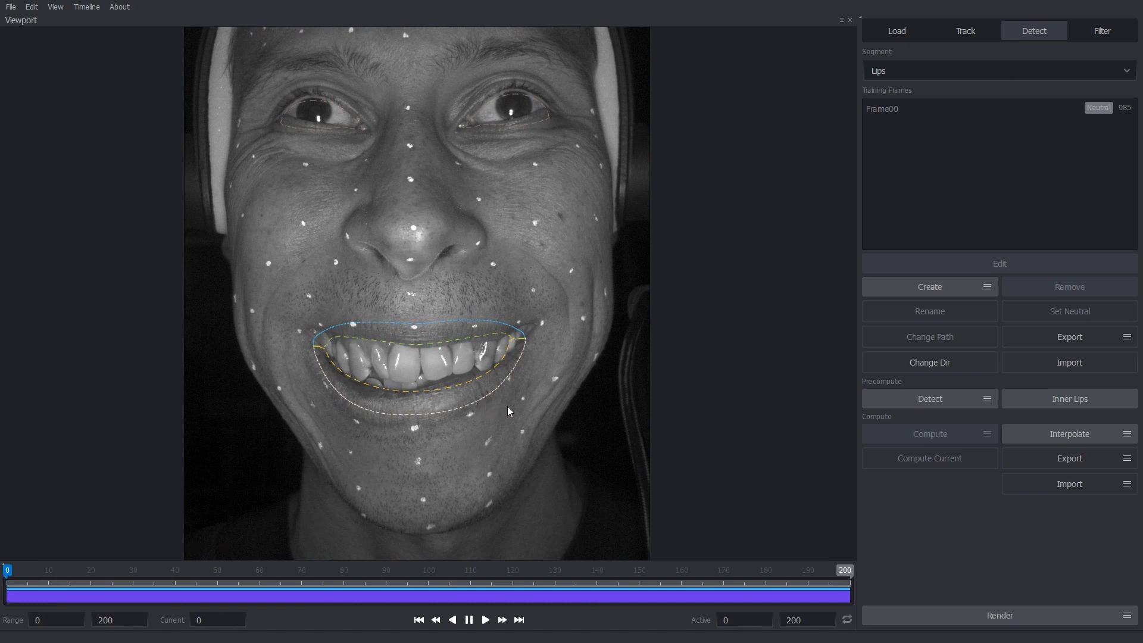
{"action": "left_click", "coordinate": [1129, 72]}
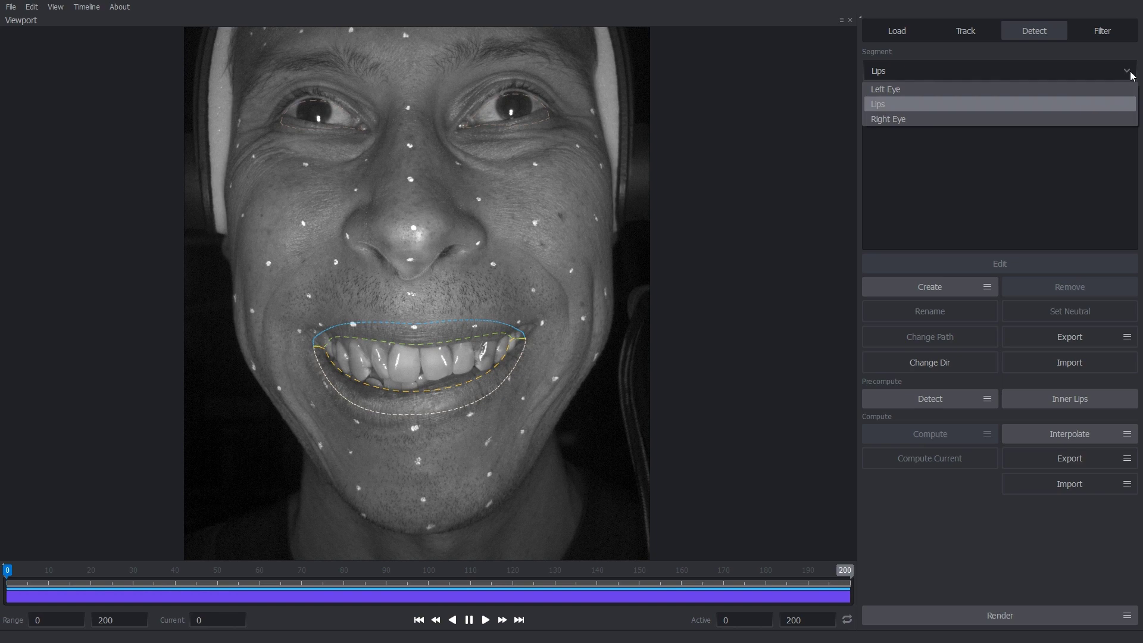
{"action": "left_click", "coordinate": [1105, 105]}
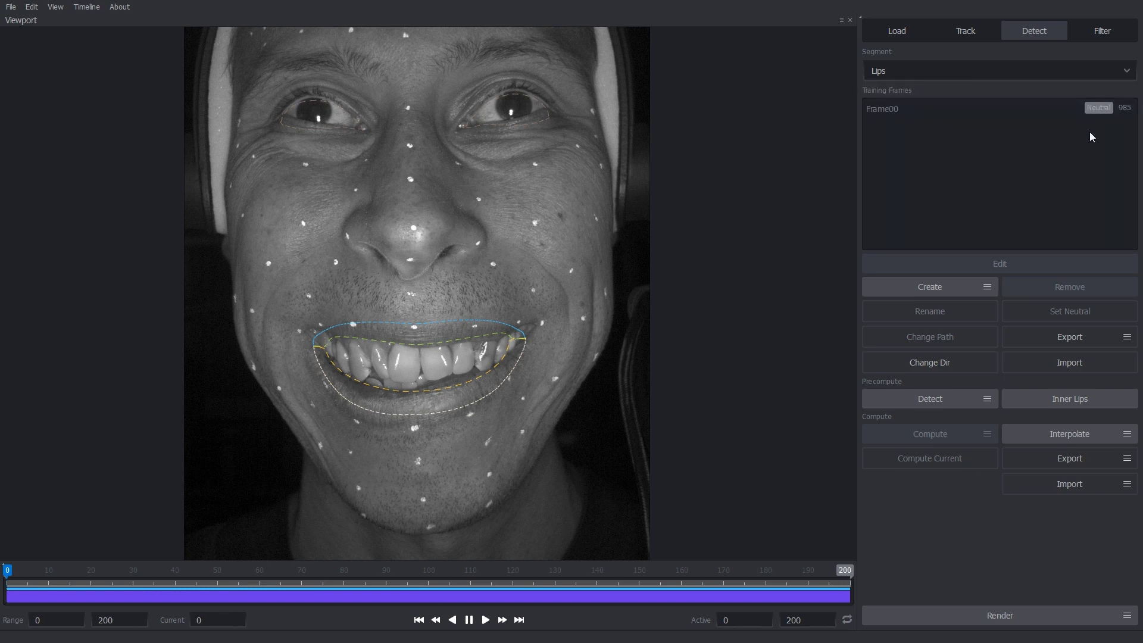
Create Frame01 at frame 0 and fit both mouth corners and the upper lip outline to the smile
{"action": "left_click", "coordinate": [939, 286]}
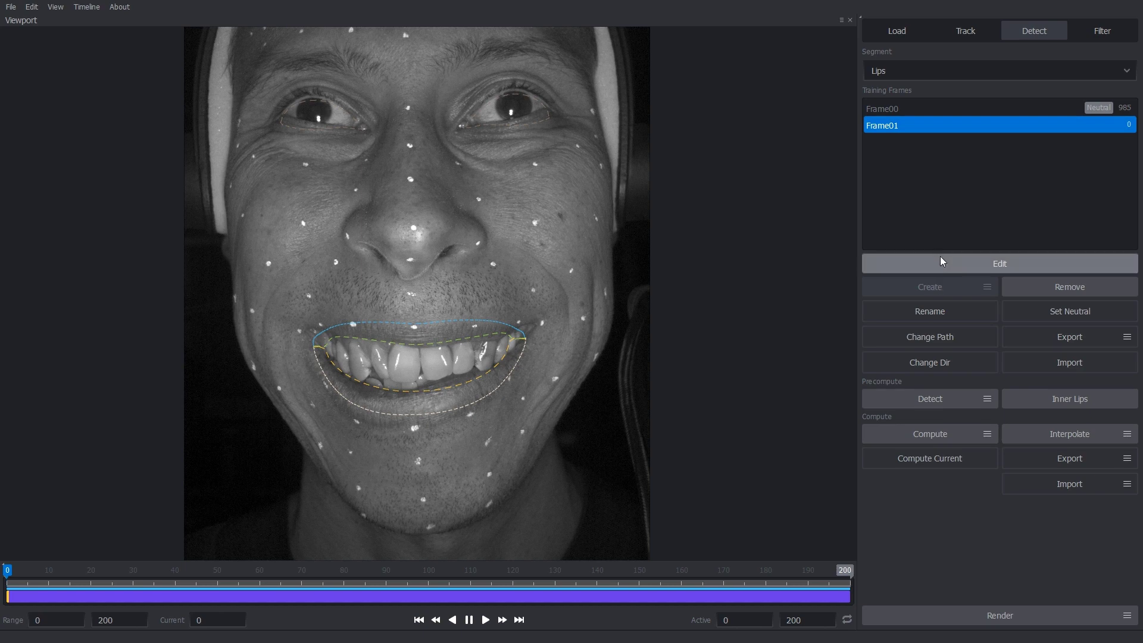
{"action": "left_click", "coordinate": [940, 257]}
{"action": "scroll", "coordinate": [556, 344], "scroll_direction": "up", "scroll_amount": 5}
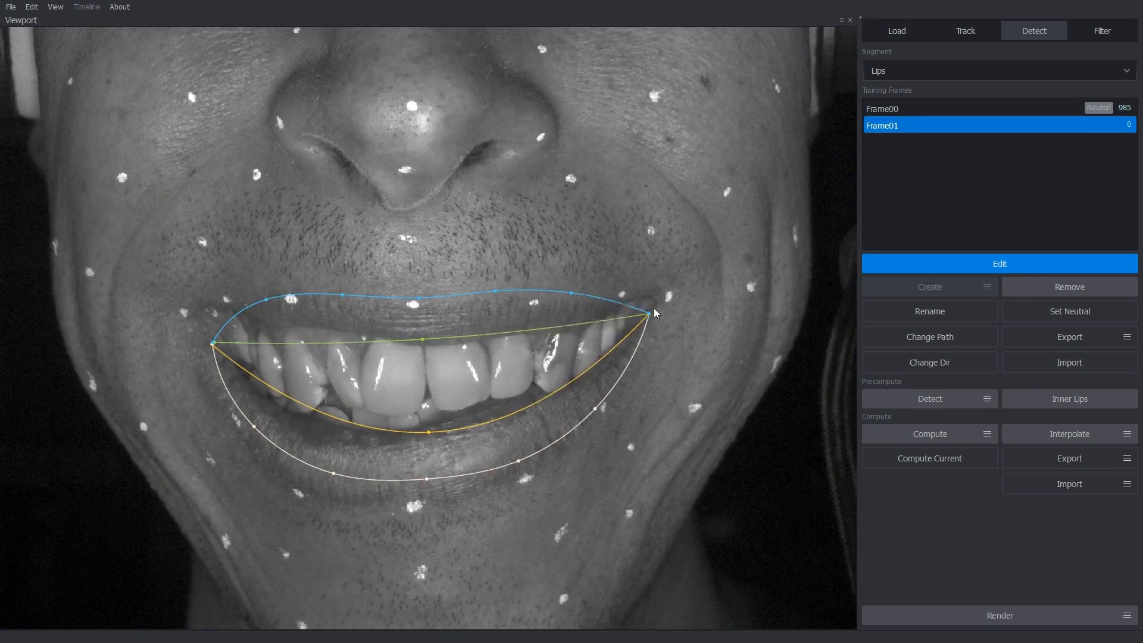
{"action": "left_click_drag", "start_coordinate": [654, 309], "coordinate": [659, 298]}
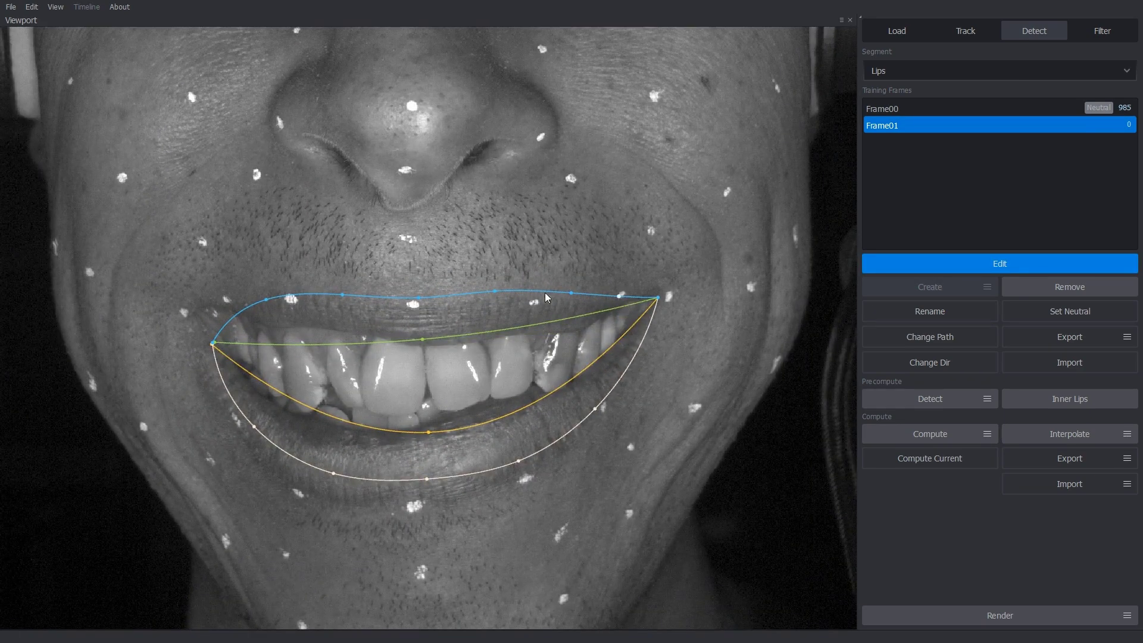
{"action": "left_click_drag", "start_coordinate": [421, 304], "coordinate": [416, 312]}
{"action": "left_click_drag", "start_coordinate": [496, 292], "coordinate": [623, 301]}
{"action": "left_click_drag", "start_coordinate": [268, 303], "coordinate": [231, 307]}
{"action": "left_click_drag", "start_coordinate": [344, 300], "coordinate": [291, 296]}
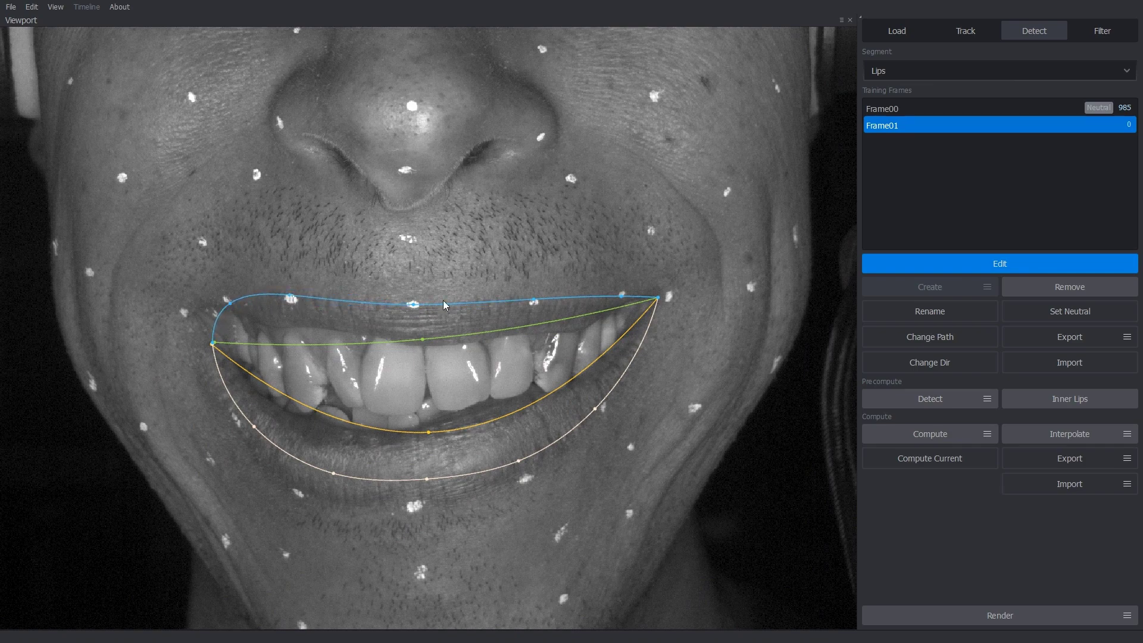
{"action": "left_click", "coordinate": [469, 299]}
{"action": "left_click", "coordinate": [353, 300]}
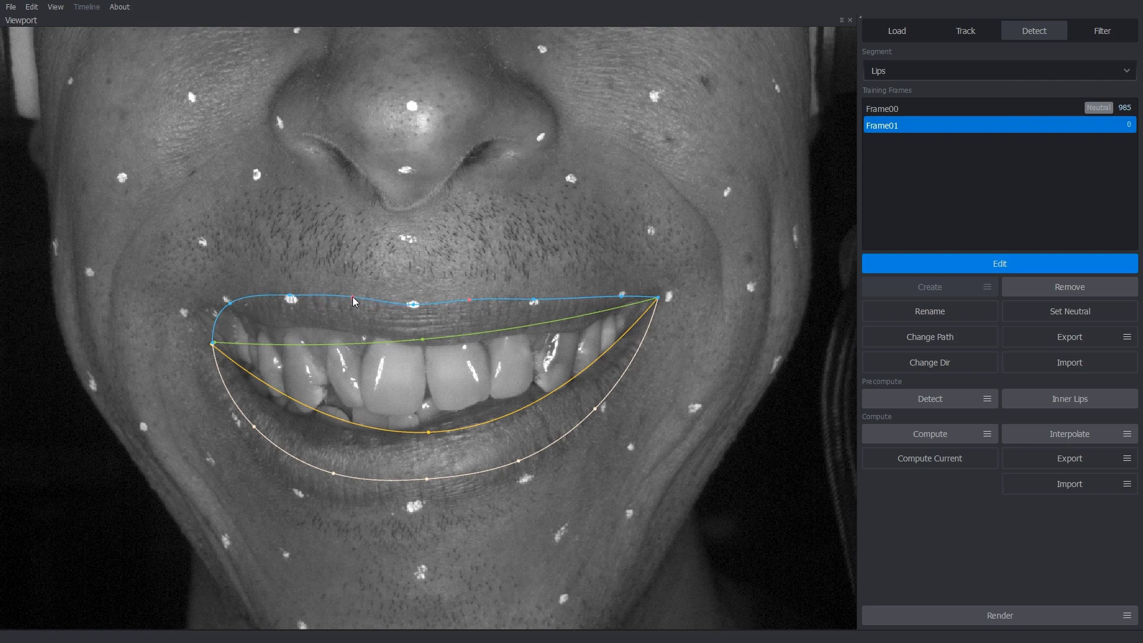
{"action": "left_click_drag", "start_coordinate": [213, 344], "coordinate": [195, 309]}
Reshape the lower lip outline to follow the smile's bottom edge
{"action": "left_click_drag", "start_coordinate": [426, 479], "coordinate": [415, 507]}
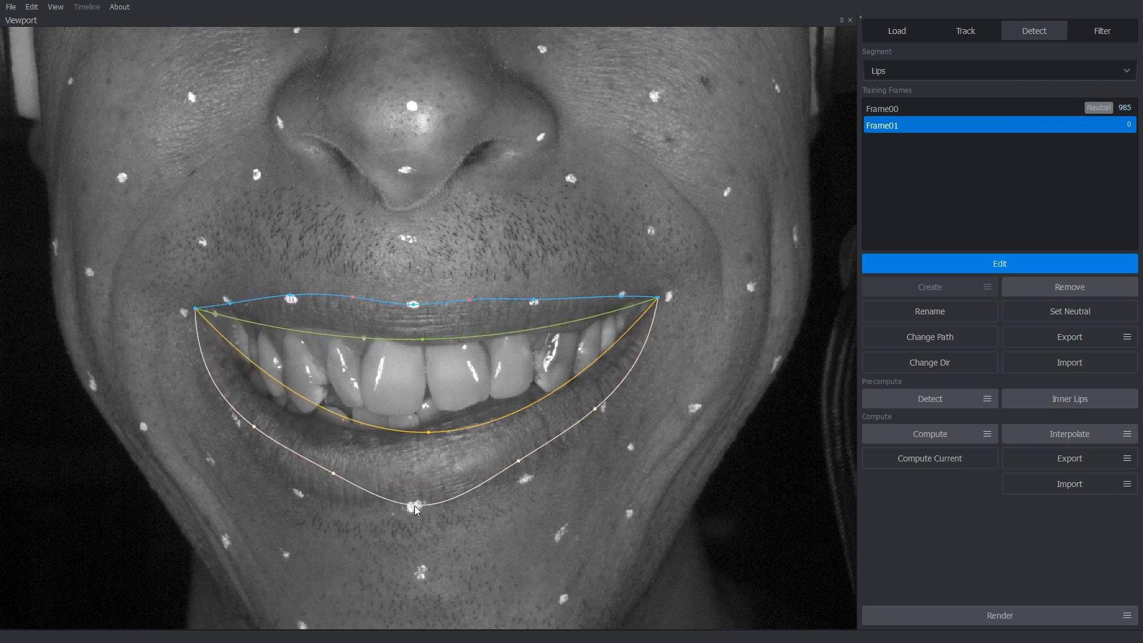
{"action": "left_click_drag", "start_coordinate": [519, 461], "coordinate": [523, 475]}
{"action": "left_click_drag", "start_coordinate": [595, 409], "coordinate": [602, 405]}
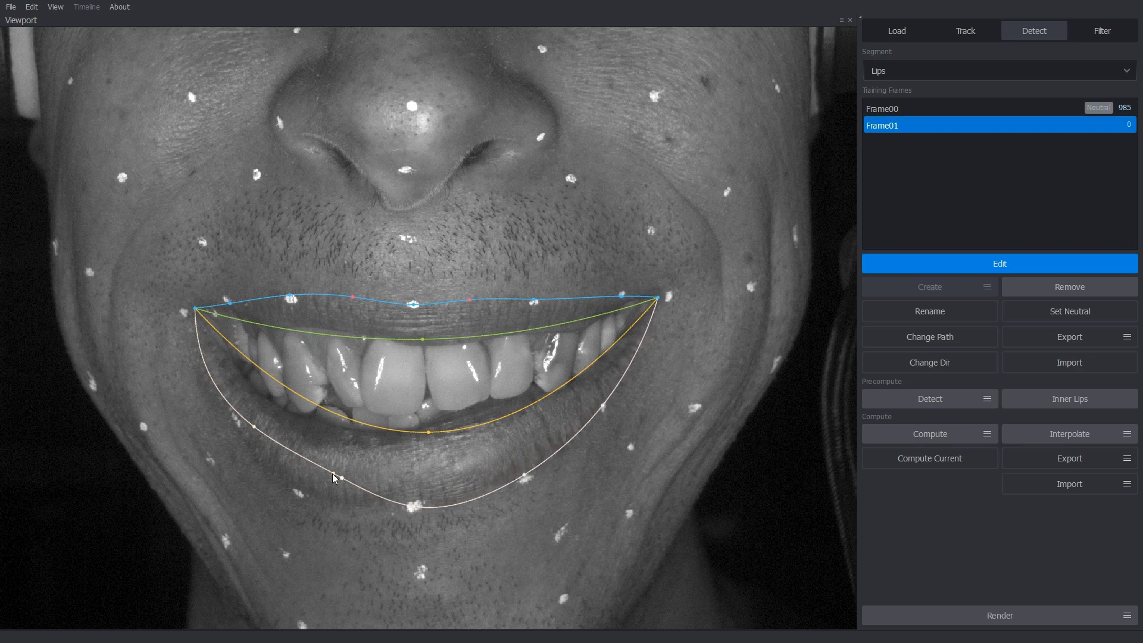
{"action": "left_click_drag", "start_coordinate": [333, 475], "coordinate": [300, 491]}
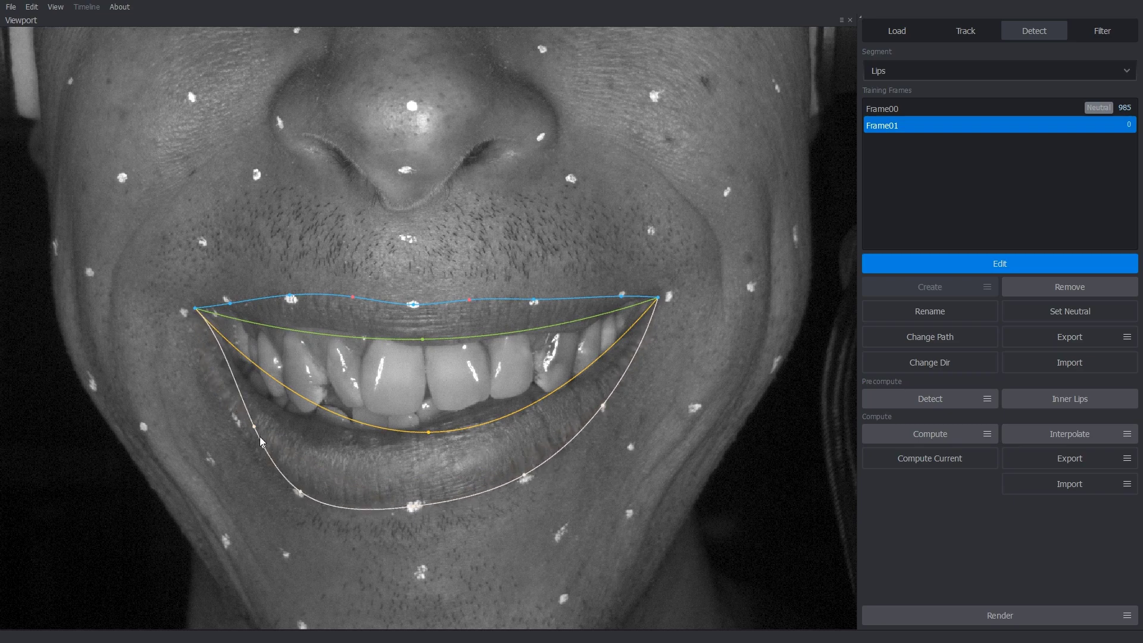
{"action": "left_click_drag", "start_coordinate": [255, 428], "coordinate": [234, 419]}
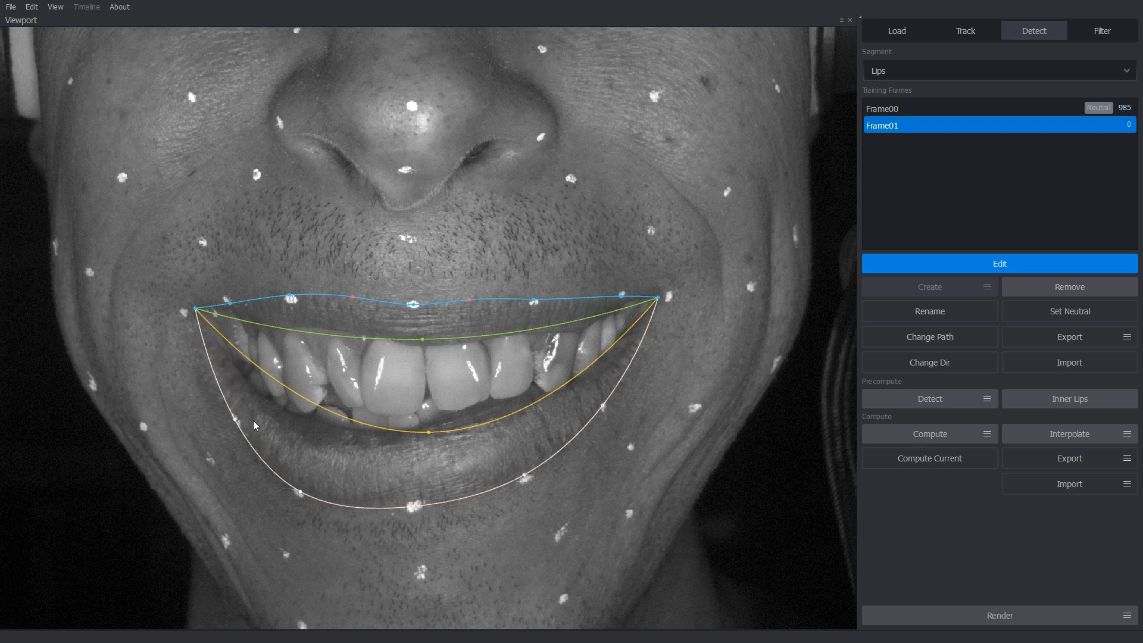
Fit the inner upper-lip line to the upper teeth edge, adding points on its left
{"action": "left_click_drag", "start_coordinate": [423, 339], "coordinate": [418, 345]}
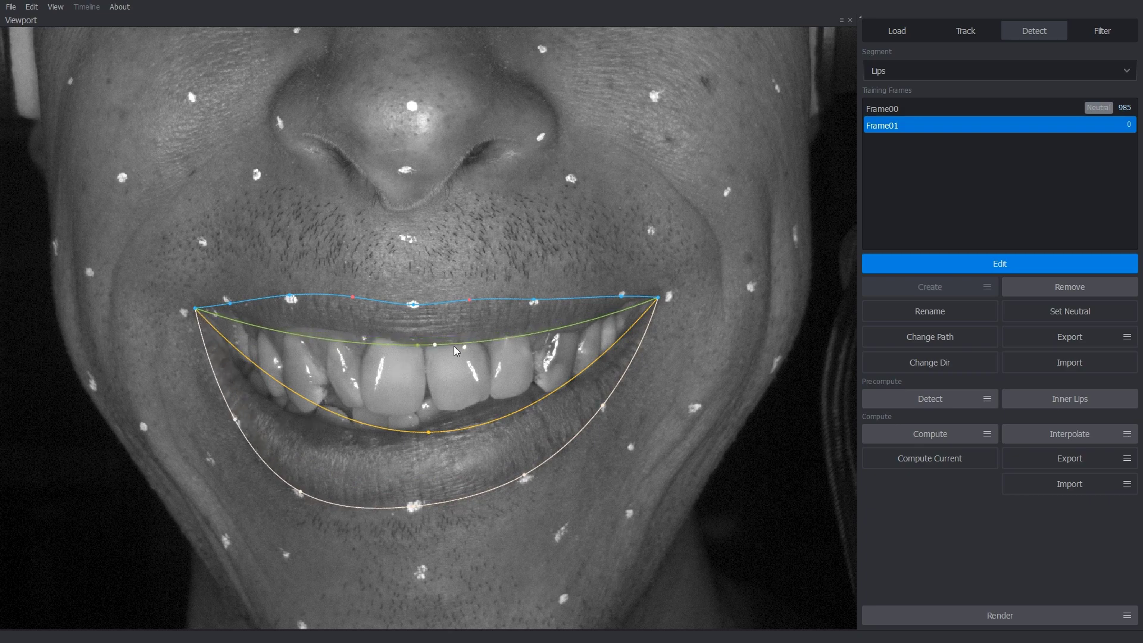
{"action": "left_click_drag", "start_coordinate": [571, 327], "coordinate": [606, 316]}
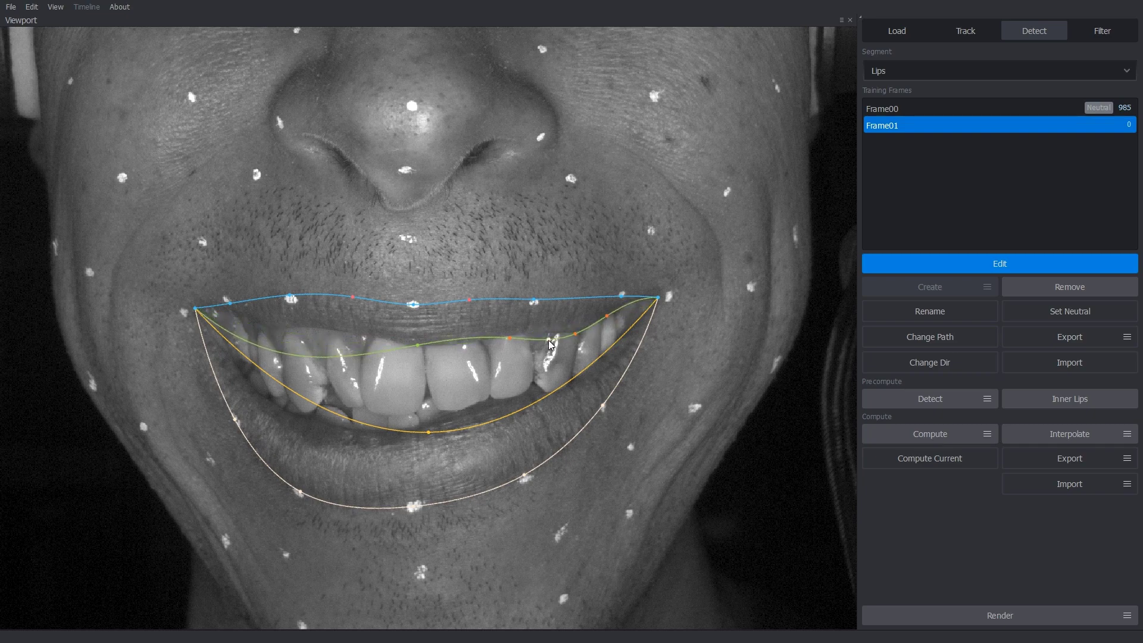
{"action": "left_click_drag", "start_coordinate": [548, 340], "coordinate": [578, 332]}
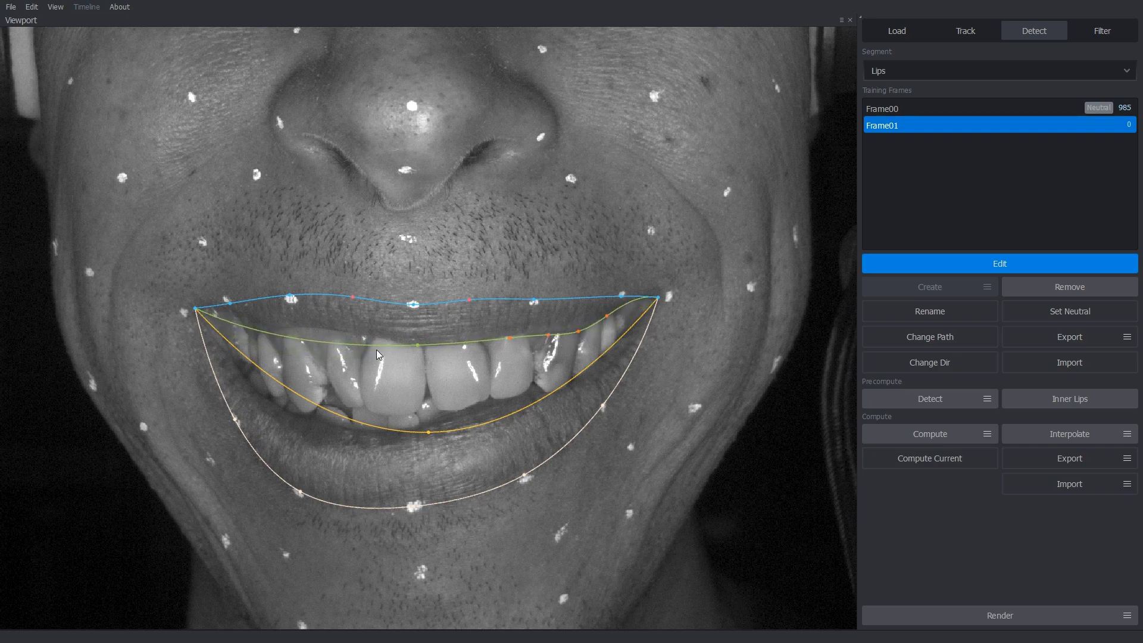
{"action": "left_click_drag", "start_coordinate": [358, 344], "coordinate": [357, 334]}
{"action": "left_click_drag", "start_coordinate": [290, 323], "coordinate": [243, 316]}
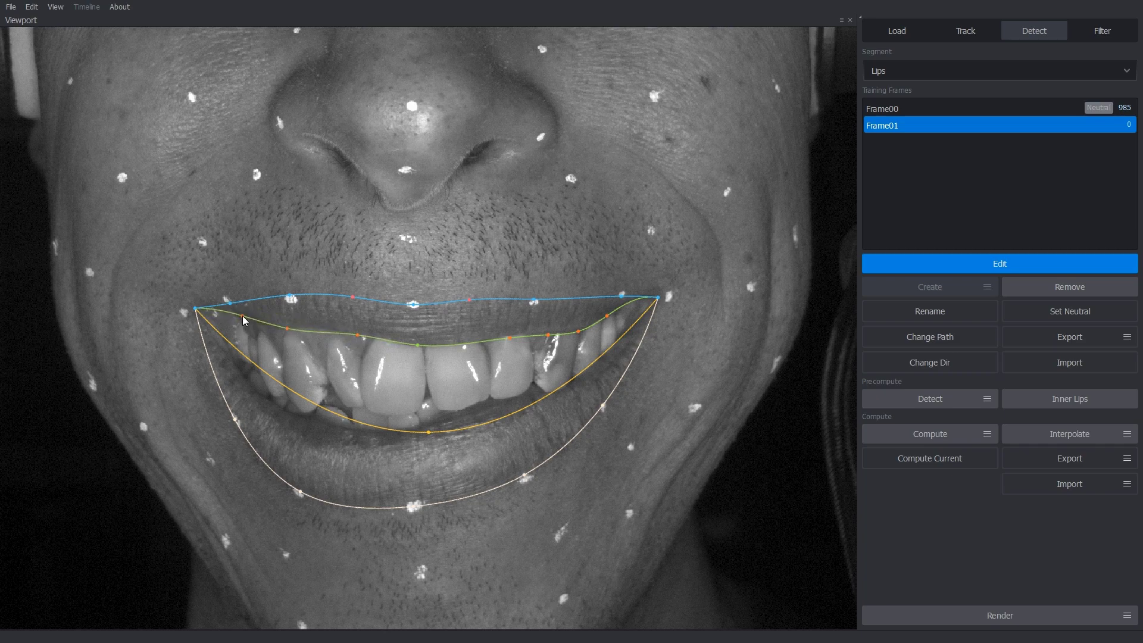
{"action": "left_click", "coordinate": [316, 328]}
Fit the lower inner-lip line along the lower teeth edge
{"action": "left_click_drag", "start_coordinate": [430, 432], "coordinate": [587, 371]}
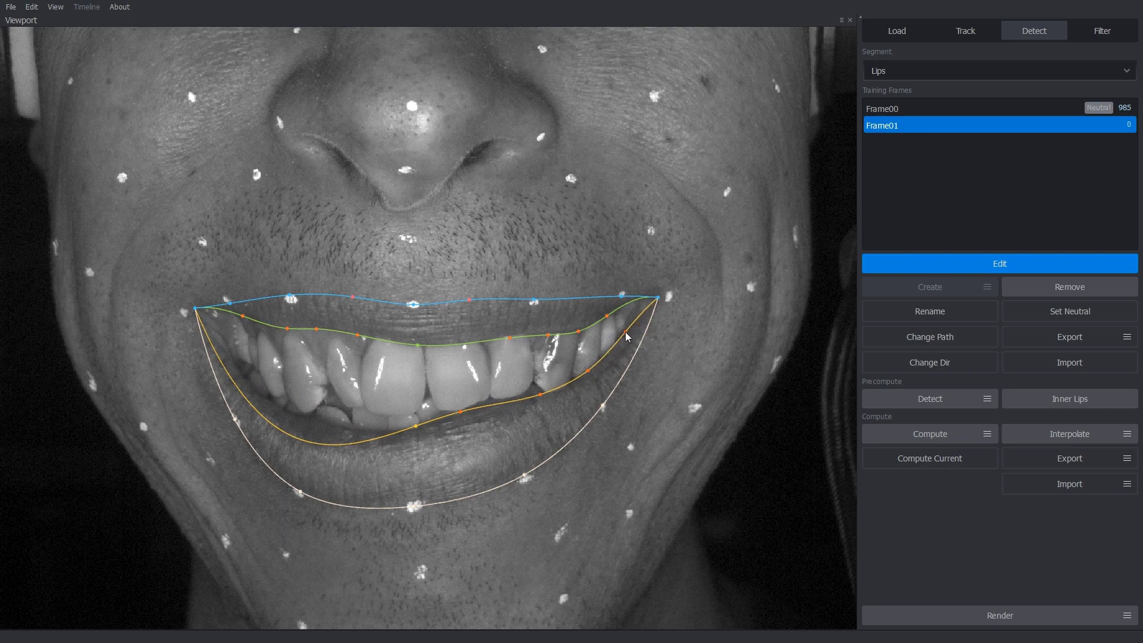
{"action": "mouse_move", "coordinate": [625, 331]}
{"action": "left_mouse_down"}
{"action": "mouse_move", "coordinate": [638, 327]}
{"action": "mouse_move", "coordinate": [634, 315]}
{"action": "mouse_move", "coordinate": [623, 332]}
{"action": "left_mouse_up"}
{"action": "left_click_drag", "start_coordinate": [318, 444], "coordinate": [323, 424]}
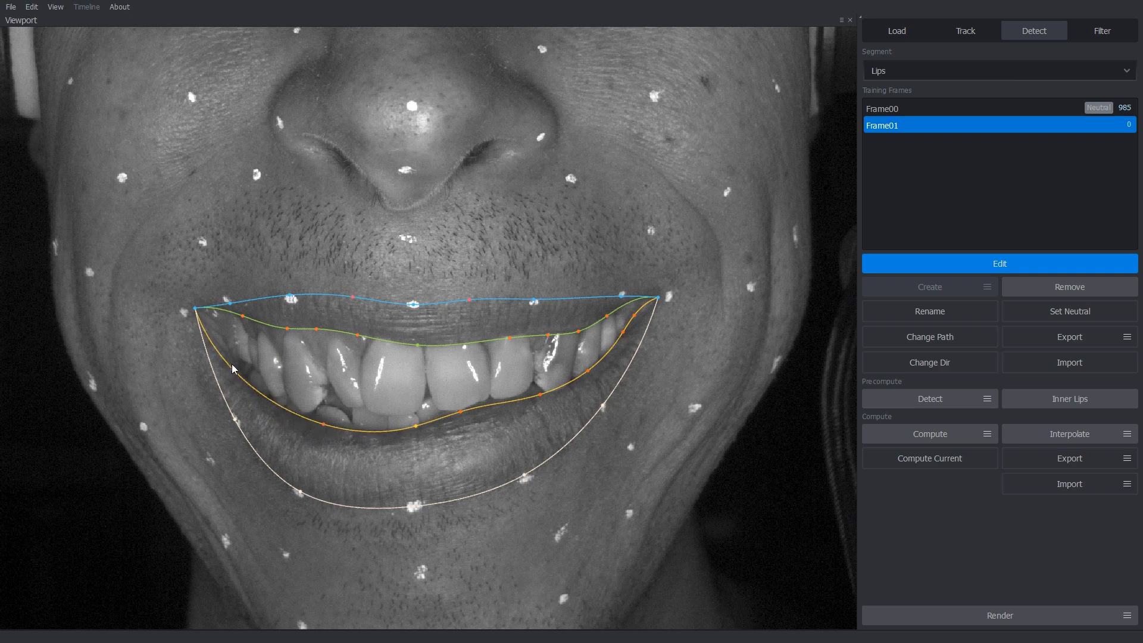
{"action": "left_click_drag", "start_coordinate": [230, 360], "coordinate": [250, 381]}
Compare Frame01 against the neutral frame, nudge three outer lip points, then zoom out
{"action": "key", "text": "n"}
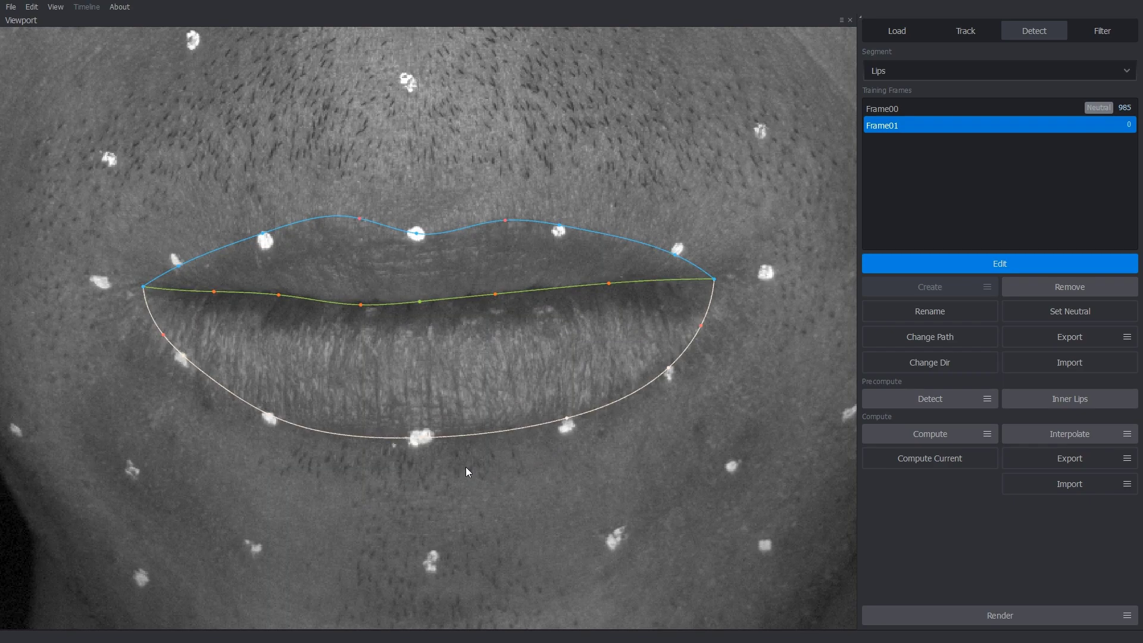
{"action": "key", "text": "n"}
{"action": "key", "text": "n"}
{"action": "key", "text": "n"}
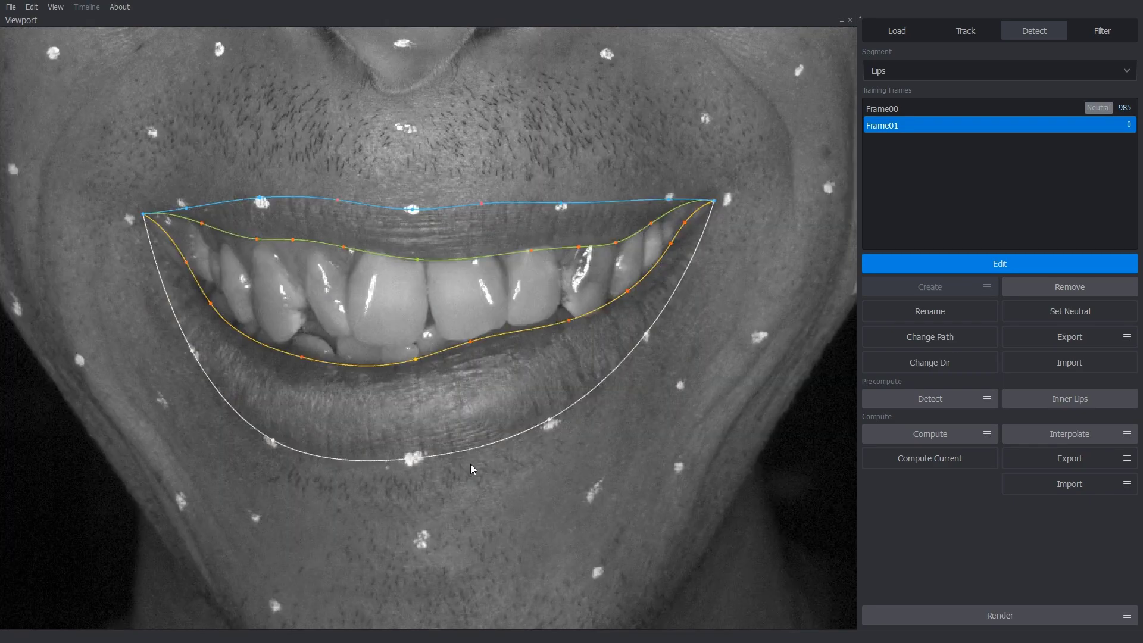
{"action": "key", "text": "n"}
{"action": "key", "text": "n"}
{"action": "left_click_drag", "start_coordinate": [669, 200], "coordinate": [669, 201]}
{"action": "key", "text": "n"}
{"action": "key", "text": "n"}
{"action": "key", "text": "n"}
{"action": "key", "text": "n"}
{"action": "left_click_drag", "start_coordinate": [185, 210], "coordinate": [186, 208]}
{"action": "key", "text": "n"}
{"action": "key", "text": "n"}
{"action": "key", "text": "n"}
{"action": "key", "text": "n"}
{"action": "left_click_drag", "start_coordinate": [269, 438], "coordinate": [270, 438]}
{"action": "key", "text": "n"}
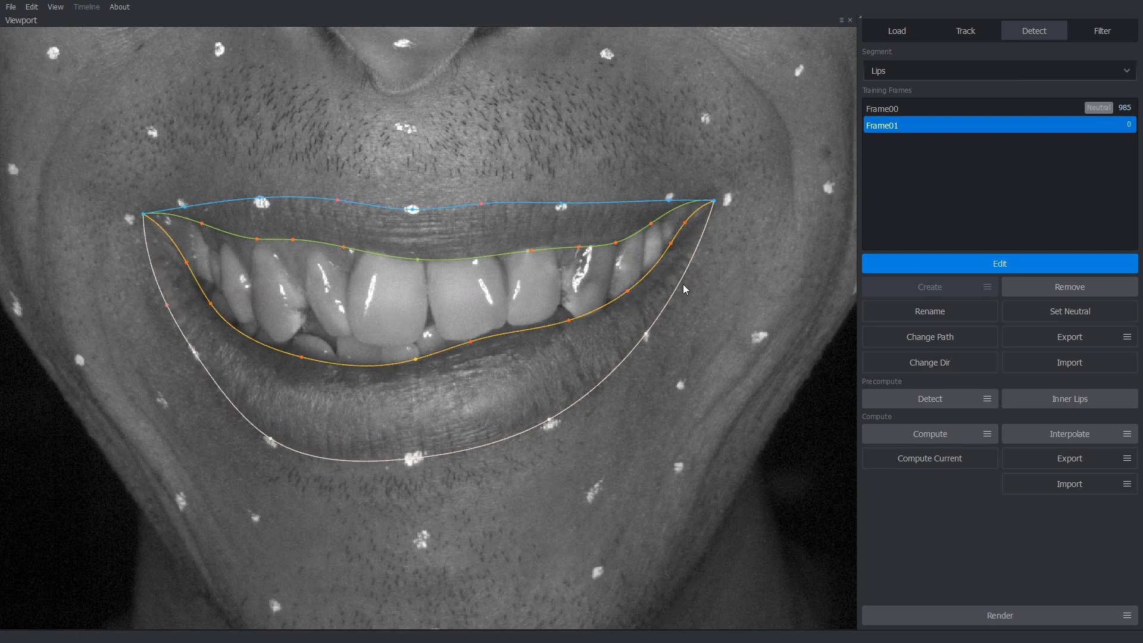
{"action": "scroll", "coordinate": [623, 428], "scroll_direction": "down", "scroll_amount": 3}
{"action": "scroll", "coordinate": [619, 449], "scroll_direction": "down", "scroll_amount": 2}
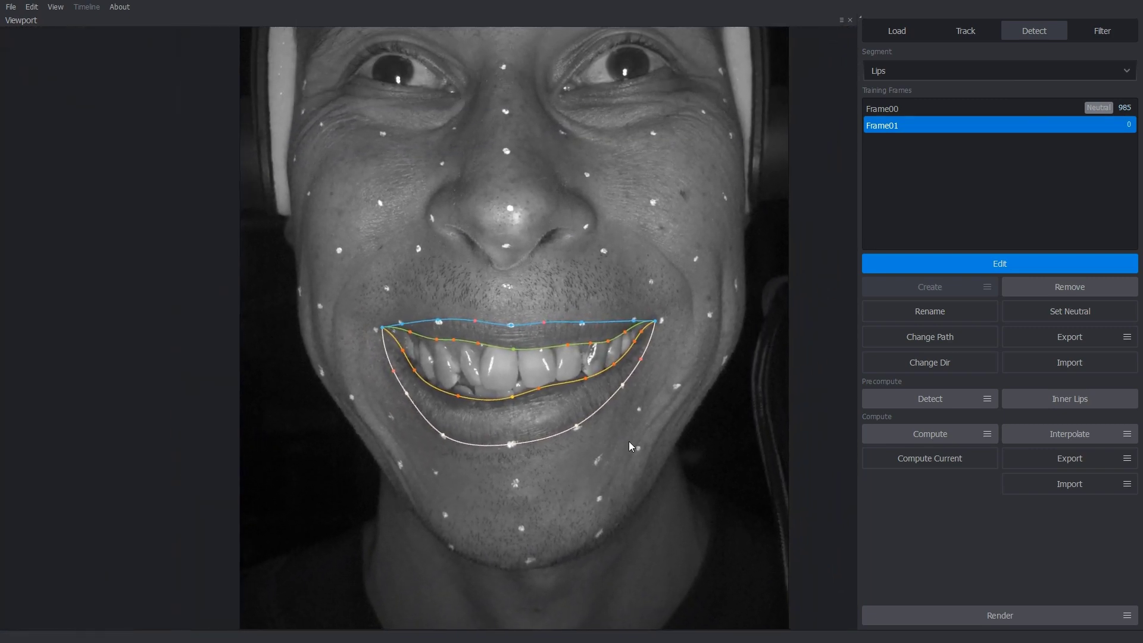
Add frame 89's open-mouth expression as training frame Frame02 and zoom onto the mouth
{"action": "left_click", "coordinate": [876, 267]}
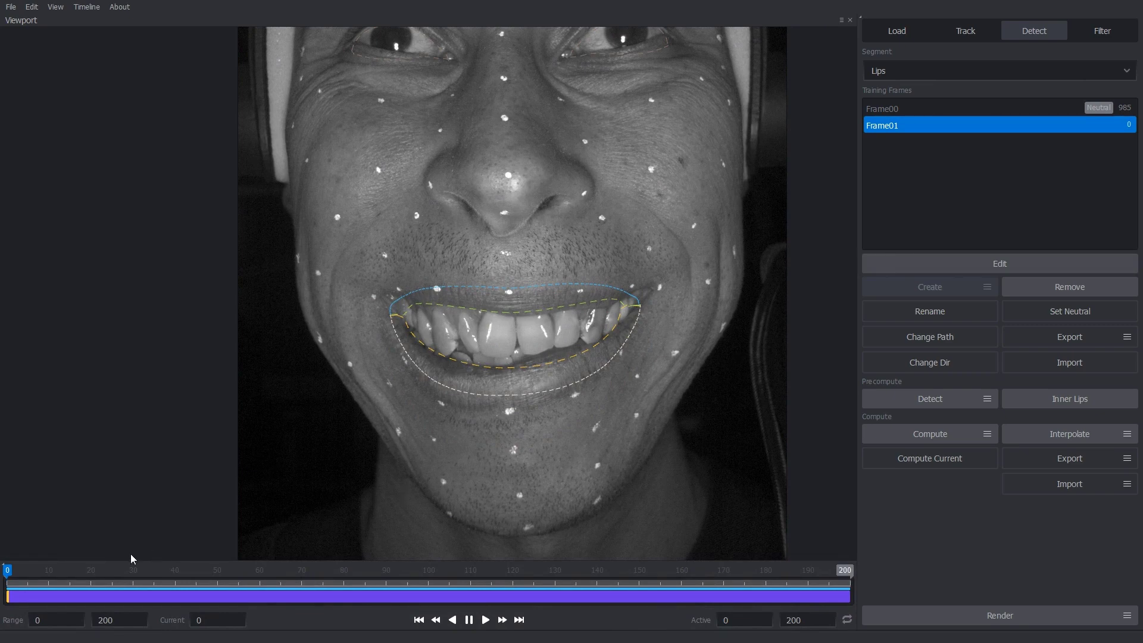
{"action": "left_click_drag", "start_coordinate": [37, 572], "coordinate": [383, 626]}
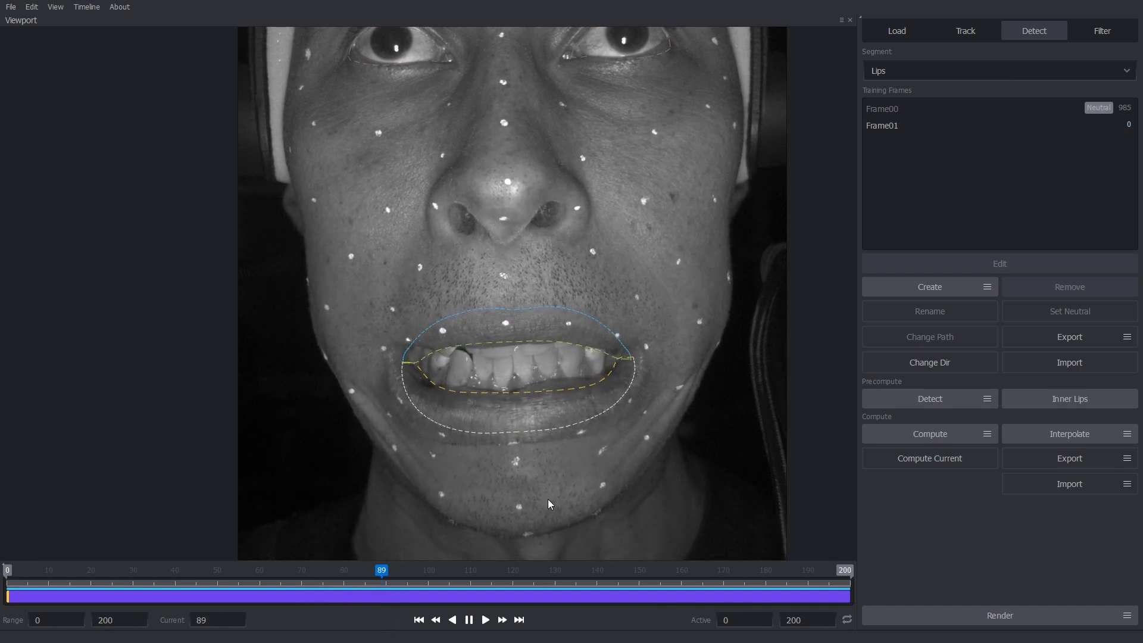
{"action": "left_click", "coordinate": [917, 286]}
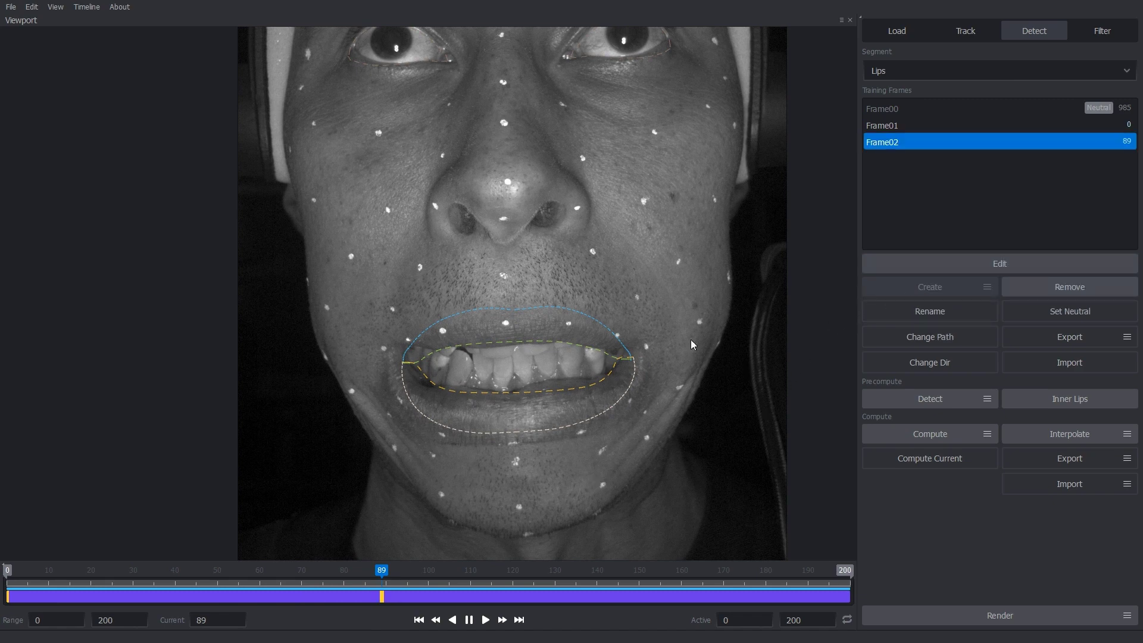
{"action": "scroll", "coordinate": [687, 335], "scroll_direction": "up", "scroll_amount": 2}
{"action": "scroll", "coordinate": [740, 400], "scroll_direction": "up", "scroll_amount": 1}
Reshape Frame02's upper-lip outline into a cupid's bow and reposition the left mouth corner
{"action": "left_click_drag", "start_coordinate": [640, 384], "coordinate": [665, 324]}
{"action": "key", "text": "e"}
{"action": "left_click_drag", "start_coordinate": [464, 262], "coordinate": [448, 287]}
{"action": "left_click_drag", "start_coordinate": [533, 262], "coordinate": [628, 304]}
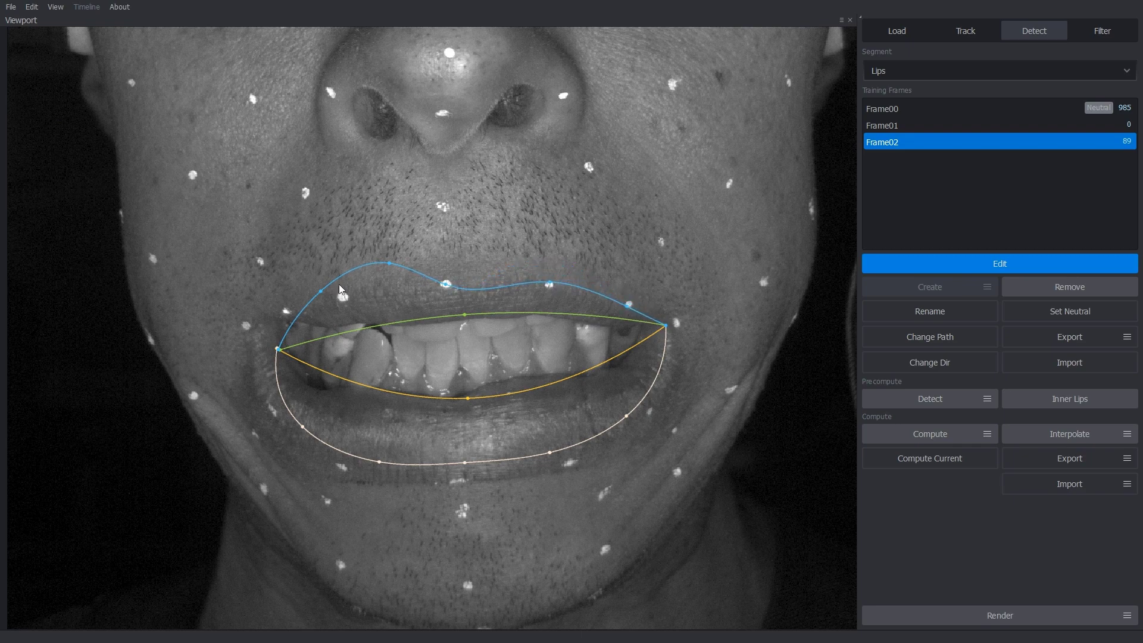
{"action": "left_click_drag", "start_coordinate": [321, 291], "coordinate": [287, 311]}
{"action": "left_click_drag", "start_coordinate": [277, 349], "coordinate": [263, 318]}
{"action": "mouse_move", "coordinate": [389, 263]}
{"action": "left_mouse_down"}
{"action": "mouse_move", "coordinate": [339, 293]}
{"action": "mouse_move", "coordinate": [398, 278]}
{"action": "left_mouse_up"}
{"action": "left_click_drag", "start_coordinate": [493, 281], "coordinate": [486, 277]}
Widen Frame02's lower-lip outline around the open mouth and nudge both mouth corners
{"action": "left_click_drag", "start_coordinate": [464, 463], "coordinate": [459, 480]}
{"action": "left_click_drag", "start_coordinate": [549, 453], "coordinate": [569, 461]}
{"action": "left_click_drag", "start_coordinate": [626, 416], "coordinate": [649, 411]}
{"action": "left_click_drag", "start_coordinate": [668, 371], "coordinate": [673, 369]}
{"action": "left_click_drag", "start_coordinate": [380, 462], "coordinate": [342, 466]}
{"action": "left_click_drag", "start_coordinate": [302, 426], "coordinate": [272, 410]}
{"action": "left_click_drag", "start_coordinate": [256, 359], "coordinate": [251, 356]}
{"action": "left_click_drag", "start_coordinate": [262, 318], "coordinate": [260, 316]}
{"action": "left_click_drag", "start_coordinate": [666, 326], "coordinate": [666, 325]}
Fit Frame02's inner upper and lower lip lines to the teeth edges, adding points
{"action": "left_click_drag", "start_coordinate": [464, 314], "coordinate": [533, 315]}
{"action": "left_click_drag", "start_coordinate": [587, 318], "coordinate": [643, 327]}
{"action": "left_click_drag", "start_coordinate": [404, 321], "coordinate": [403, 326]}
{"action": "left_click_drag", "start_coordinate": [367, 328], "coordinate": [313, 326]}
{"action": "left_click_drag", "start_coordinate": [467, 398], "coordinate": [488, 384]}
{"action": "left_click_drag", "start_coordinate": [563, 362], "coordinate": [615, 368]}
{"action": "left_click_drag", "start_coordinate": [638, 351], "coordinate": [634, 338]}
{"action": "left_click_drag", "start_coordinate": [388, 416], "coordinate": [331, 390]}
{"action": "left_click_drag", "start_coordinate": [293, 368], "coordinate": [288, 342]}
{"action": "left_click_drag", "start_coordinate": [452, 397], "coordinate": [452, 399]}
{"action": "left_click", "coordinate": [513, 377]}
Compare Frame02's contours with the neutral closed-lips frame, zoom out, and leave edit mode
{"action": "key", "text": "Tab"}
{"action": "key", "text": "Tab"}
{"action": "key", "text": "Tab"}
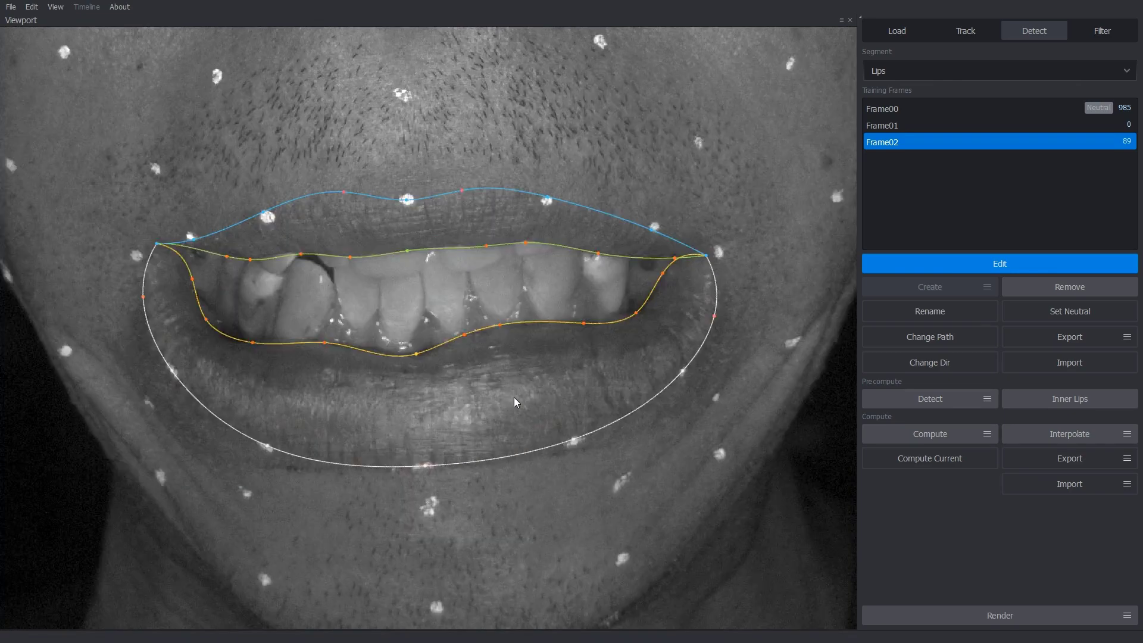
{"action": "key", "text": "Tab"}
{"action": "key", "text": "Tab"}
{"action": "key", "text": "Tab"}
{"action": "scroll", "coordinate": [583, 325], "scroll_direction": "up", "scroll_amount": 1}
{"action": "scroll", "coordinate": [582, 325], "scroll_direction": "down", "scroll_amount": 1}
{"action": "key", "text": "n"}
{"action": "key", "text": "n"}
{"action": "key", "text": "n"}
{"action": "scroll", "coordinate": [314, 381], "scroll_direction": "down", "scroll_amount": 1}
{"action": "scroll", "coordinate": [306, 387], "scroll_direction": "up", "scroll_amount": 1}
{"action": "scroll", "coordinate": [306, 386], "scroll_direction": "down", "scroll_amount": 1}
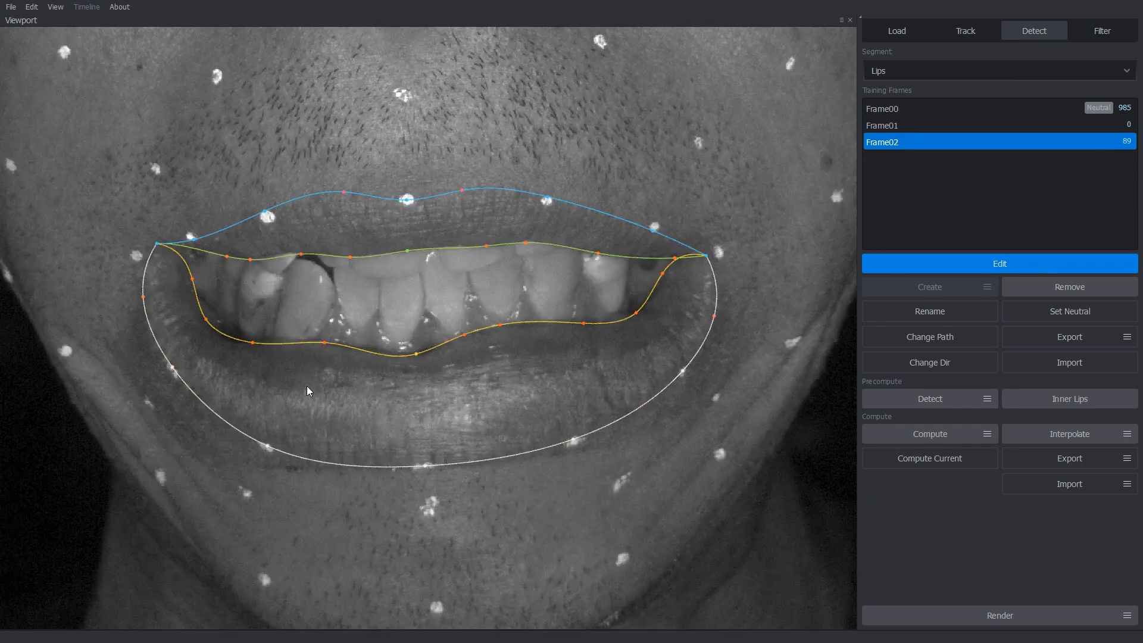
{"action": "scroll", "coordinate": [306, 386], "scroll_direction": "up", "scroll_amount": 1}
{"action": "scroll", "coordinate": [306, 385], "scroll_direction": "down", "scroll_amount": 1}
{"action": "scroll", "coordinate": [502, 420], "scroll_direction": "down", "scroll_amount": 5}
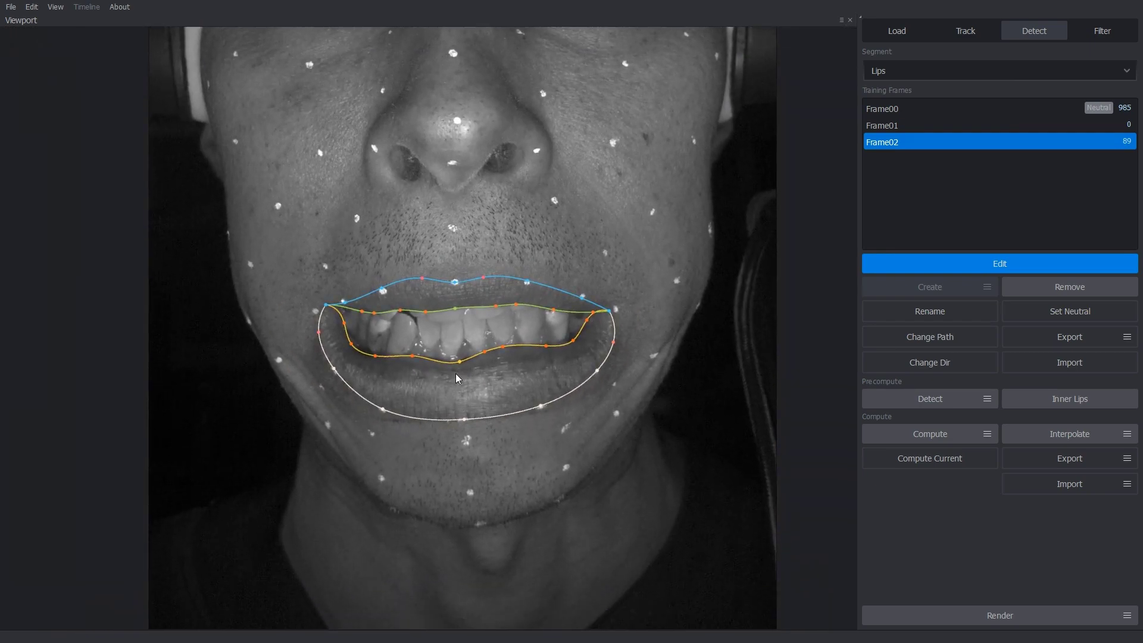
{"action": "key", "text": "Tab"}
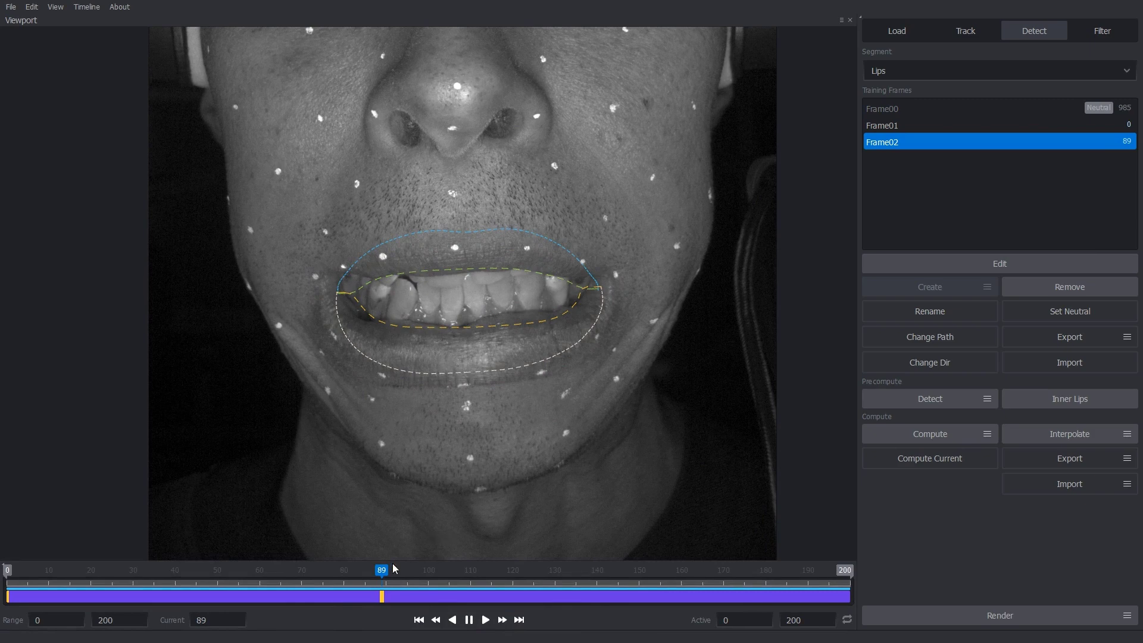
Add frame 146's wide-open mouth as training frame Frame03 and zoom onto it in edit mode
{"action": "left_click_drag", "start_coordinate": [385, 574], "coordinate": [624, 604]}
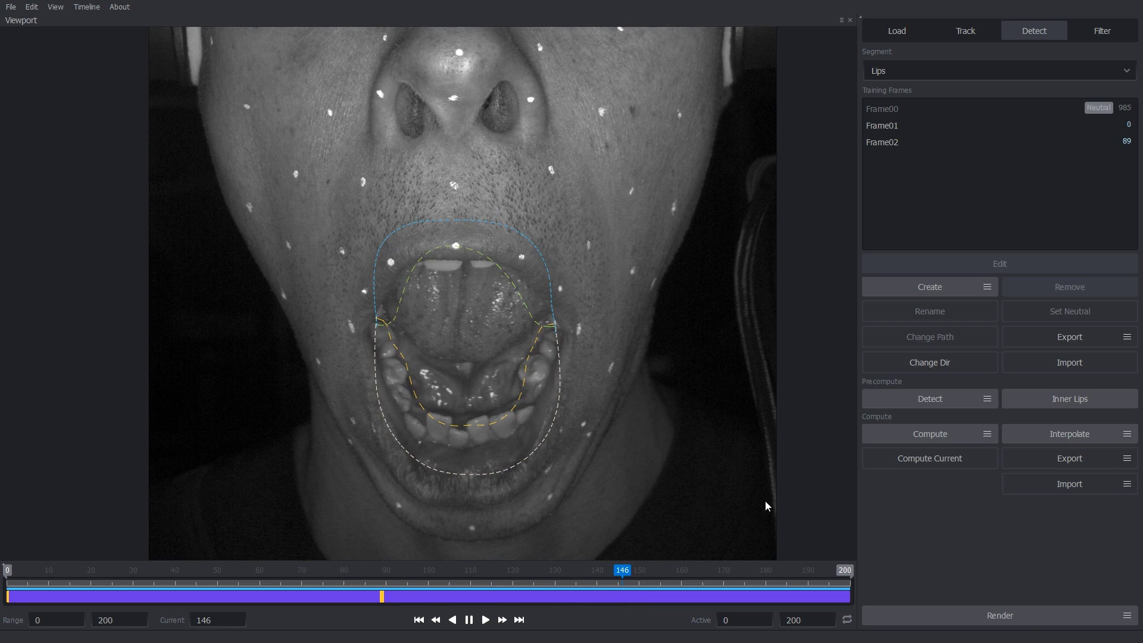
{"action": "left_click", "coordinate": [930, 288]}
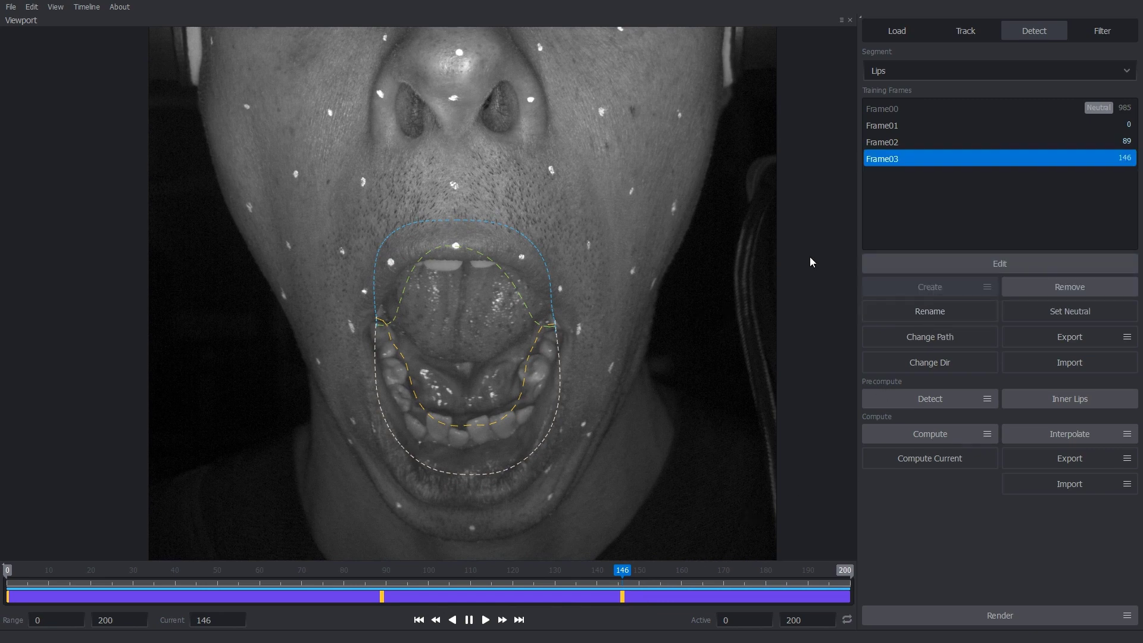
{"action": "key", "text": "Tab"}
{"action": "scroll", "coordinate": [572, 291], "scroll_direction": "up", "scroll_amount": 4}
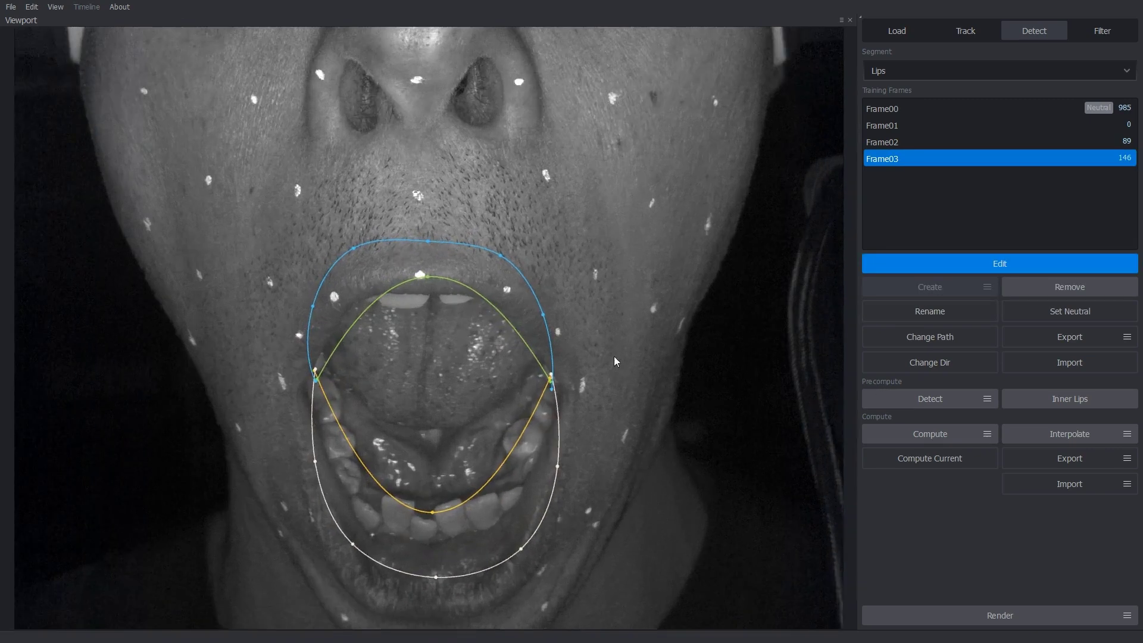
{"action": "left_click_drag", "start_coordinate": [617, 361], "coordinate": [627, 287]}
Place Frame03's left lip corner and dip the upper-lip outline into a cupid's bow
{"action": "left_click_drag", "start_coordinate": [332, 271], "coordinate": [304, 287]}
{"action": "left_click_drag", "start_coordinate": [446, 159], "coordinate": [451, 241]}
{"action": "left_click_drag", "start_coordinate": [462, 119], "coordinate": [453, 156]}
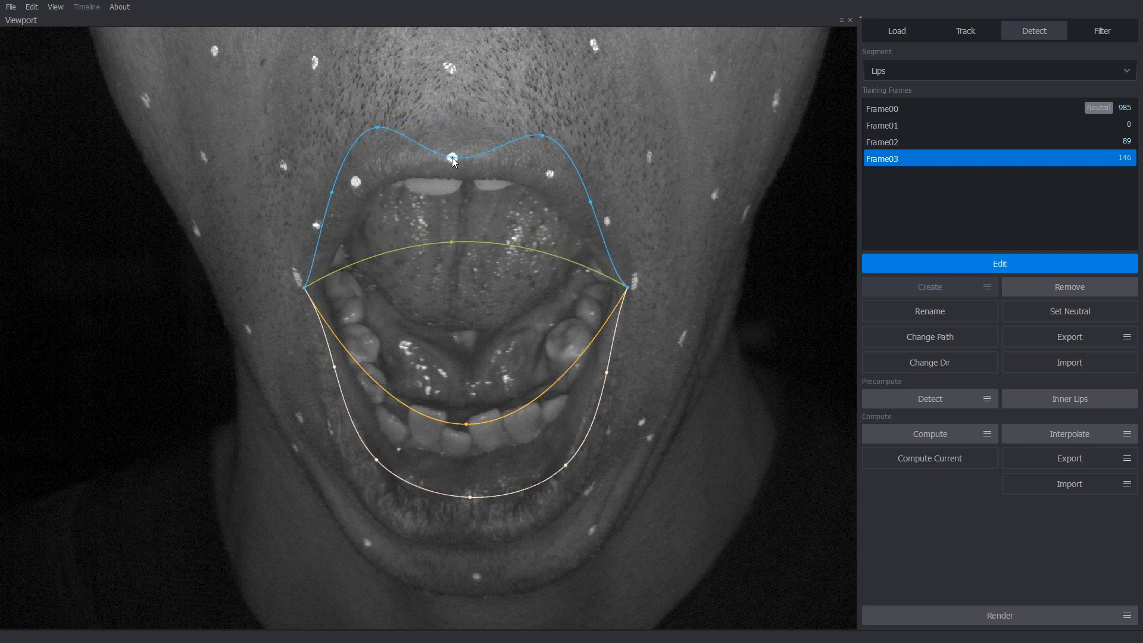
{"action": "left_click_drag", "start_coordinate": [542, 136], "coordinate": [606, 227]}
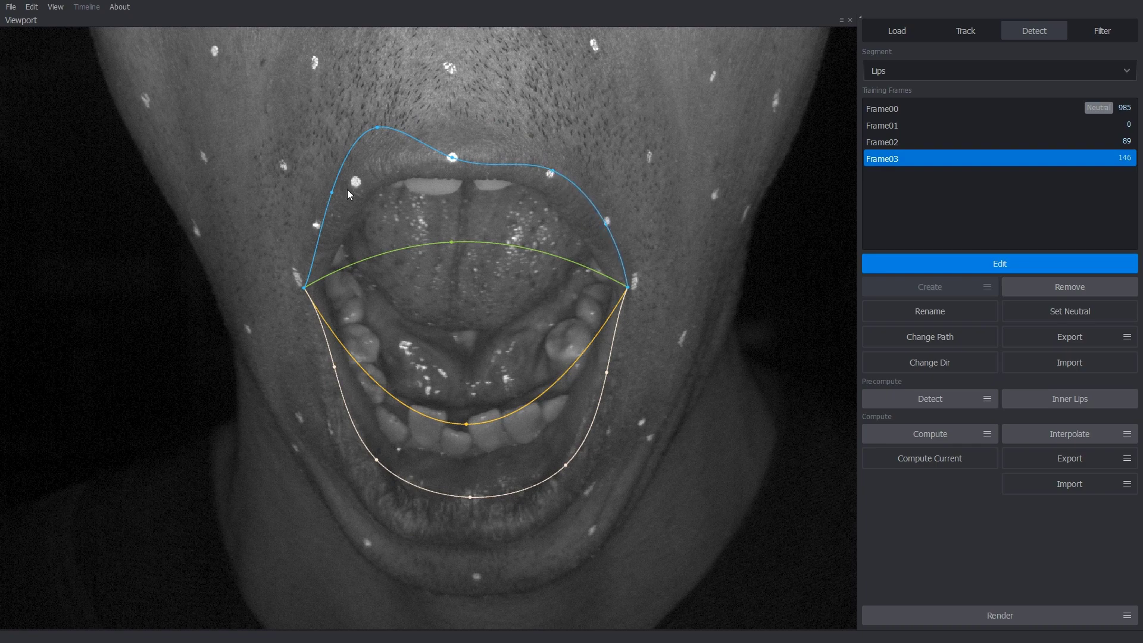
Fit Frame03's outer upper-lip outline to the lip edge, adding two raised points
{"action": "left_click_drag", "start_coordinate": [332, 192], "coordinate": [319, 227]}
{"action": "left_click_drag", "start_coordinate": [377, 127], "coordinate": [355, 181]}
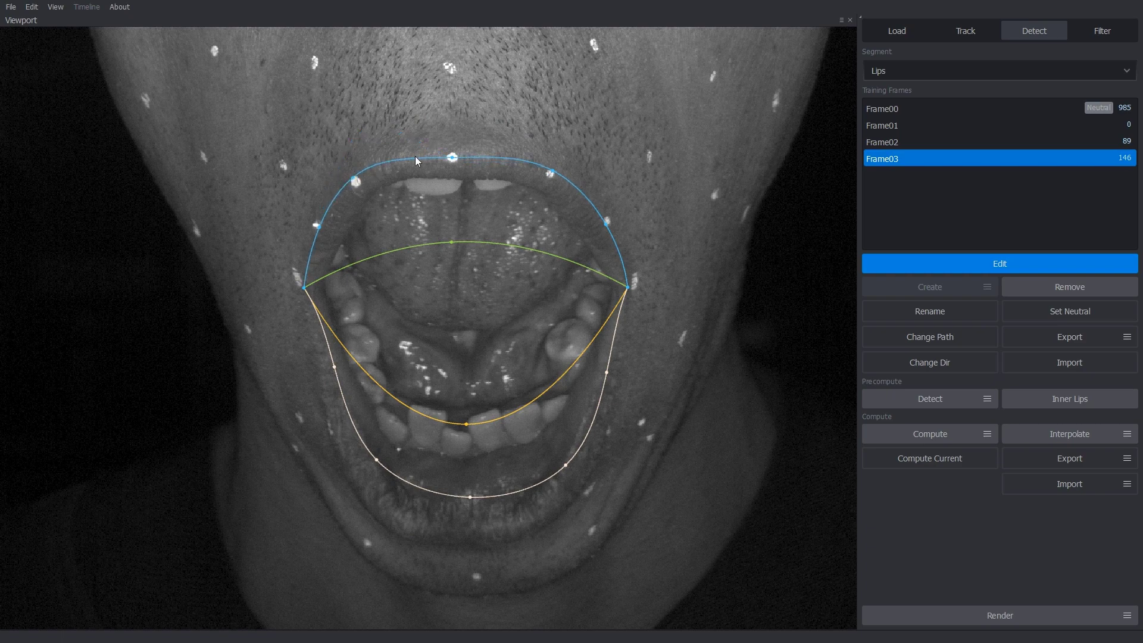
{"action": "left_click_drag", "start_coordinate": [415, 157], "coordinate": [416, 149]}
{"action": "left_click_drag", "start_coordinate": [488, 163], "coordinate": [488, 151]}
{"action": "left_click_drag", "start_coordinate": [487, 150], "coordinate": [488, 152]}
Stretch Frame03's lower-lip outline outward around the wide-open mouth, adding widening points
{"action": "left_click_drag", "start_coordinate": [475, 498], "coordinate": [468, 546]}
{"action": "left_click_drag", "start_coordinate": [573, 470], "coordinate": [587, 488]}
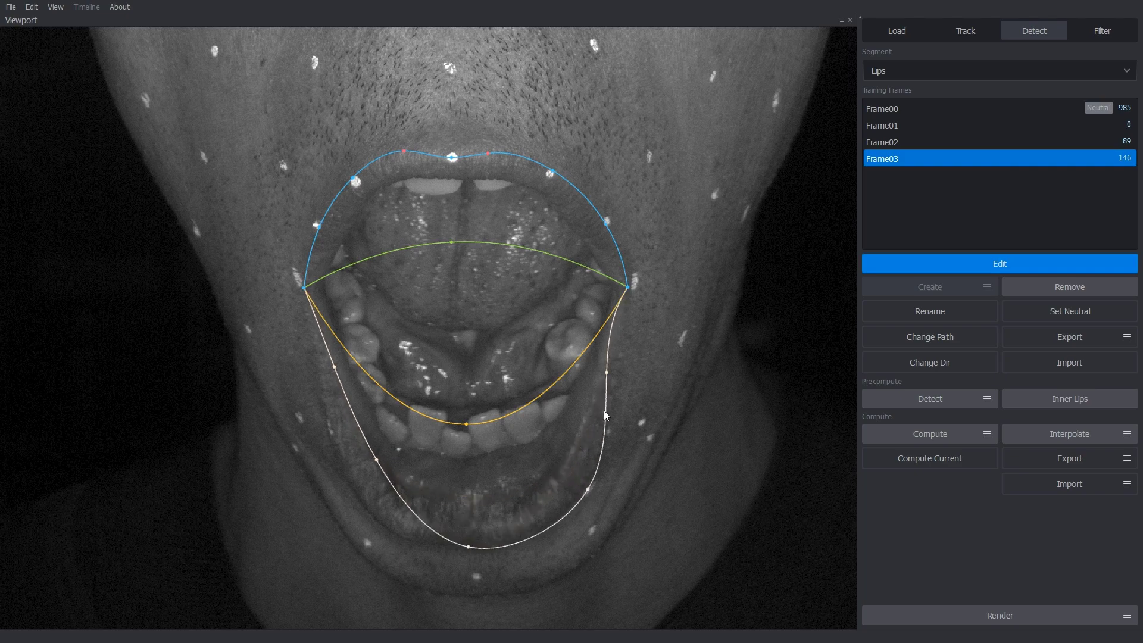
{"action": "left_click_drag", "start_coordinate": [610, 380], "coordinate": [609, 431]}
{"action": "left_click_drag", "start_coordinate": [376, 460], "coordinate": [354, 492]}
{"action": "left_click_drag", "start_coordinate": [337, 420], "coordinate": [330, 430]}
{"action": "left_click_drag", "start_coordinate": [325, 362], "coordinate": [312, 362]}
{"action": "left_click_drag", "start_coordinate": [618, 347], "coordinate": [623, 352]}
Refine the bottom lip outline and raise the upper inner-lip curve to the teeth
{"action": "left_click_drag", "start_coordinate": [564, 453], "coordinate": [599, 397]}
{"action": "left_click_drag", "start_coordinate": [394, 438], "coordinate": [387, 428]}
{"action": "left_click_drag", "start_coordinate": [462, 484], "coordinate": [456, 487]}
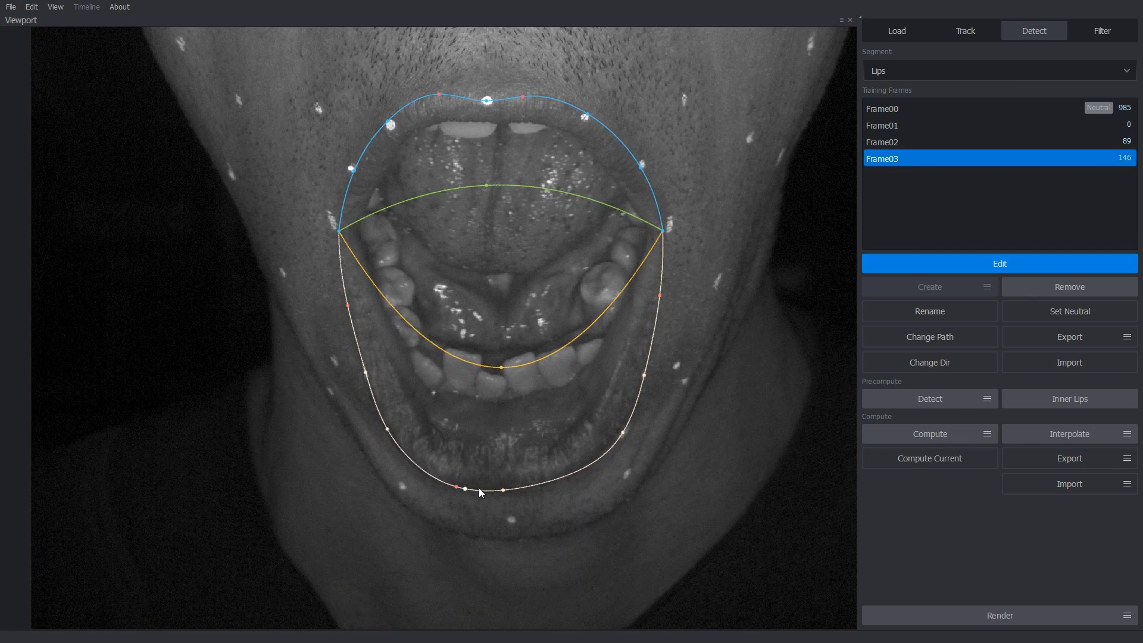
{"action": "left_click_drag", "start_coordinate": [560, 477], "coordinate": [559, 480]}
{"action": "left_click_drag", "start_coordinate": [486, 186], "coordinate": [566, 132]}
{"action": "left_click_drag", "start_coordinate": [626, 163], "coordinate": [611, 178]}
Finish the upper inner-lip curve's ends and fit the inner lower-lip curve along the lower teeth
{"action": "left_click_drag", "start_coordinate": [426, 141], "coordinate": [365, 210]}
{"action": "left_click_drag", "start_coordinate": [640, 222], "coordinate": [648, 227]}
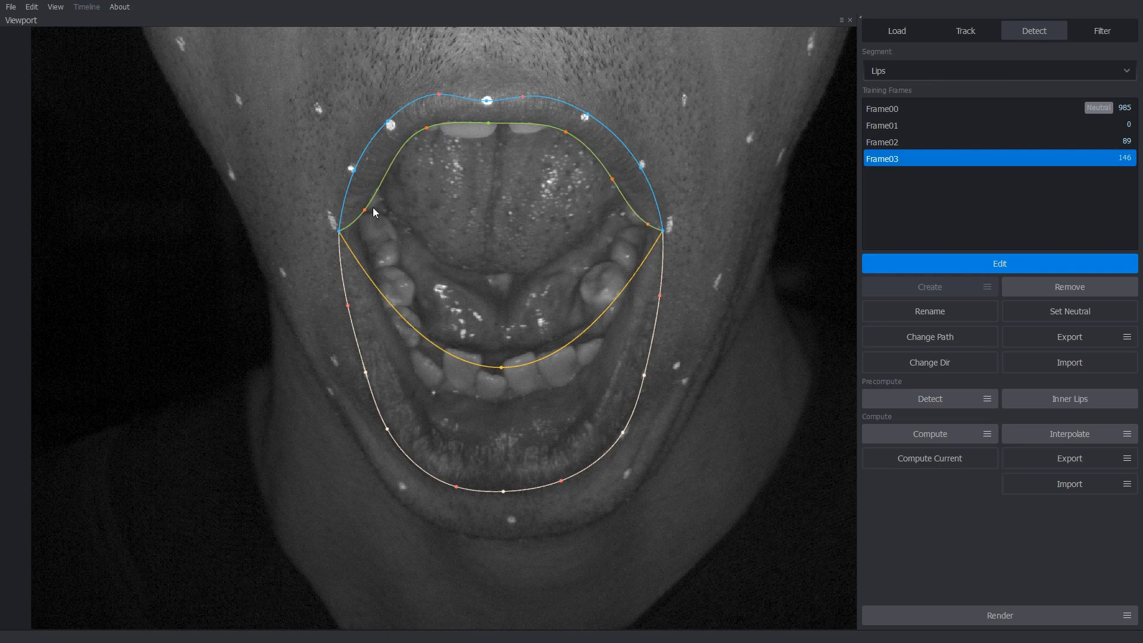
{"action": "left_click_drag", "start_coordinate": [504, 372], "coordinate": [500, 402]}
{"action": "left_click_drag", "start_coordinate": [580, 359], "coordinate": [576, 380]}
{"action": "left_click_drag", "start_coordinate": [629, 336], "coordinate": [619, 301]}
{"action": "left_click_drag", "start_coordinate": [637, 255], "coordinate": [644, 239]}
{"action": "left_click_drag", "start_coordinate": [370, 329], "coordinate": [391, 322]}
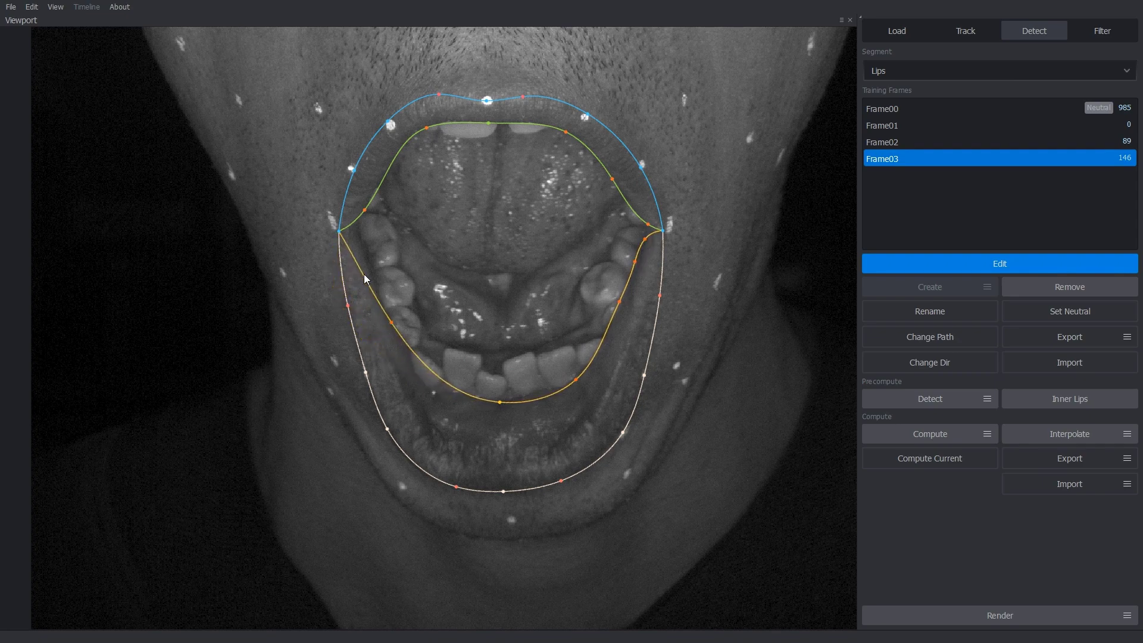
{"action": "left_click_drag", "start_coordinate": [359, 243], "coordinate": [376, 283]}
{"action": "mouse_move", "coordinate": [436, 377]}
{"action": "left_mouse_down"}
{"action": "mouse_move", "coordinate": [427, 392]}
{"action": "mouse_move", "coordinate": [460, 396]}
{"action": "mouse_move", "coordinate": [435, 392]}
{"action": "left_mouse_up"}
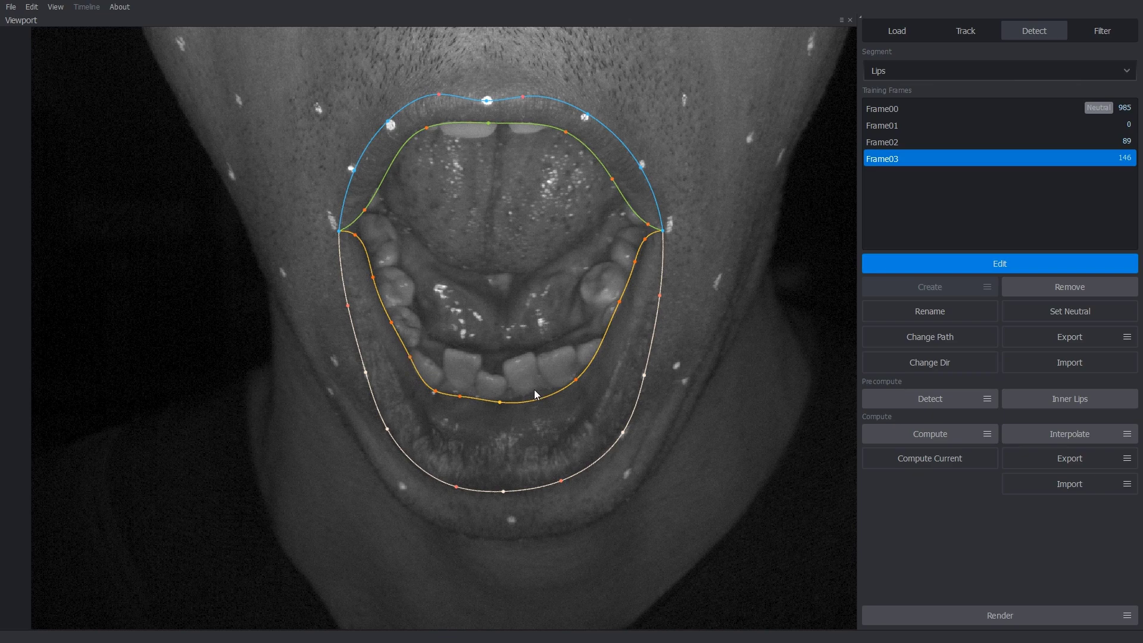
{"action": "left_click_drag", "start_coordinate": [533, 395], "coordinate": [586, 366]}
{"action": "scroll", "coordinate": [583, 419], "scroll_direction": "down", "scroll_amount": 5}
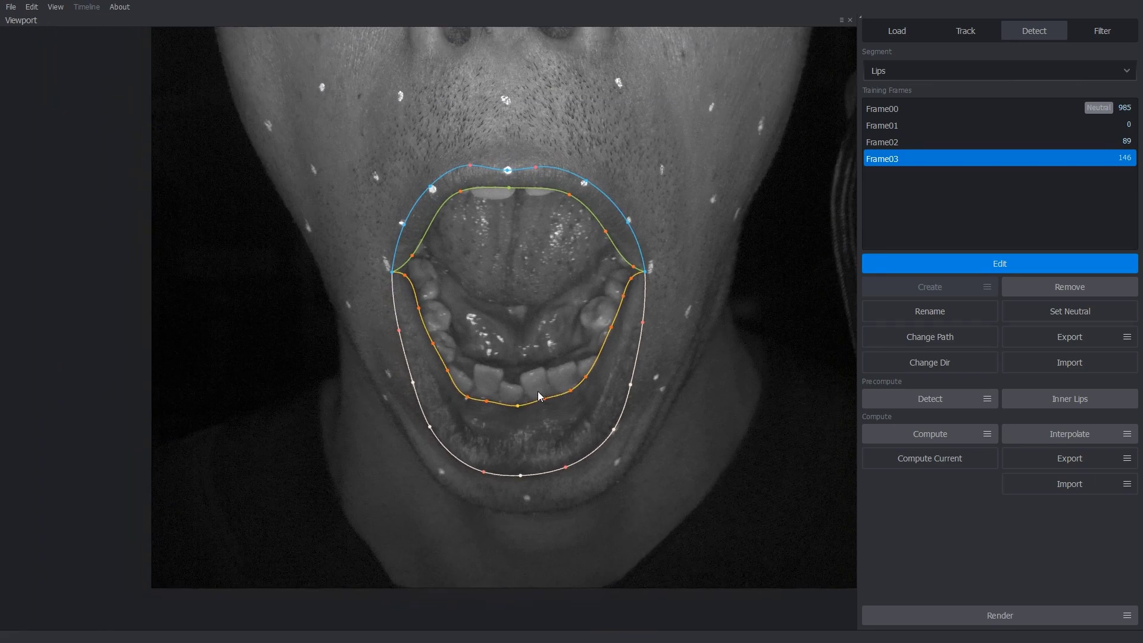
Check Frame03 against the neutral frame, exit edit mode, and compute lip tracking from four training frames
{"action": "left_click_drag", "start_coordinate": [544, 396], "coordinate": [511, 409]}
{"action": "scroll", "coordinate": [537, 422], "scroll_direction": "up", "scroll_amount": 2}
{"action": "key", "text": "n"}
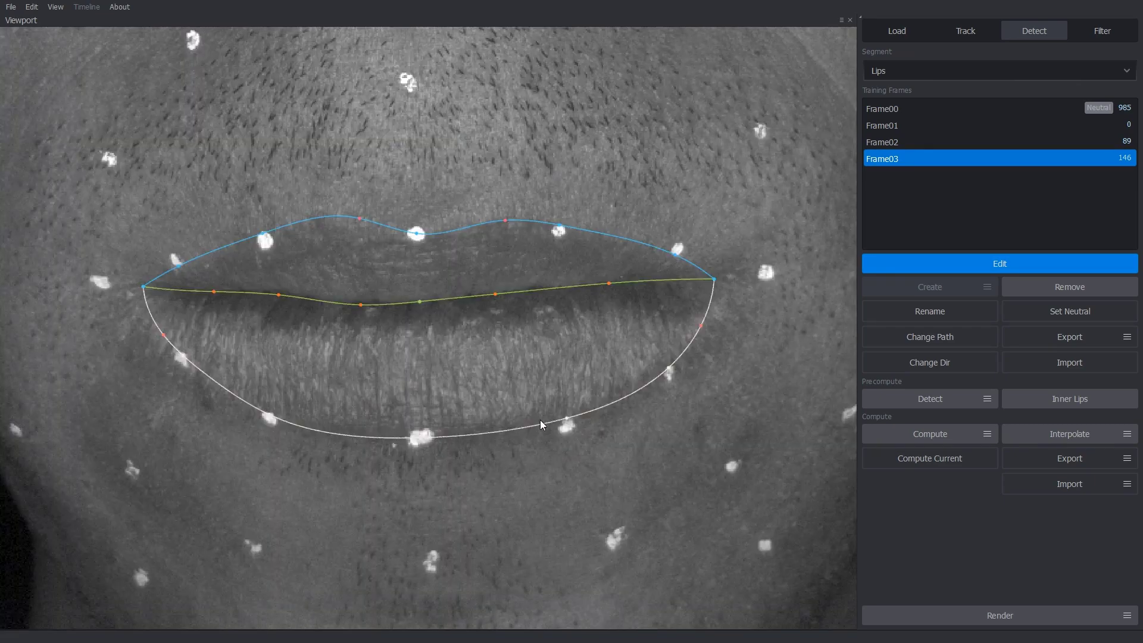
{"action": "key", "text": "n"}
{"action": "key", "text": "n"}
{"action": "key", "text": "n"}
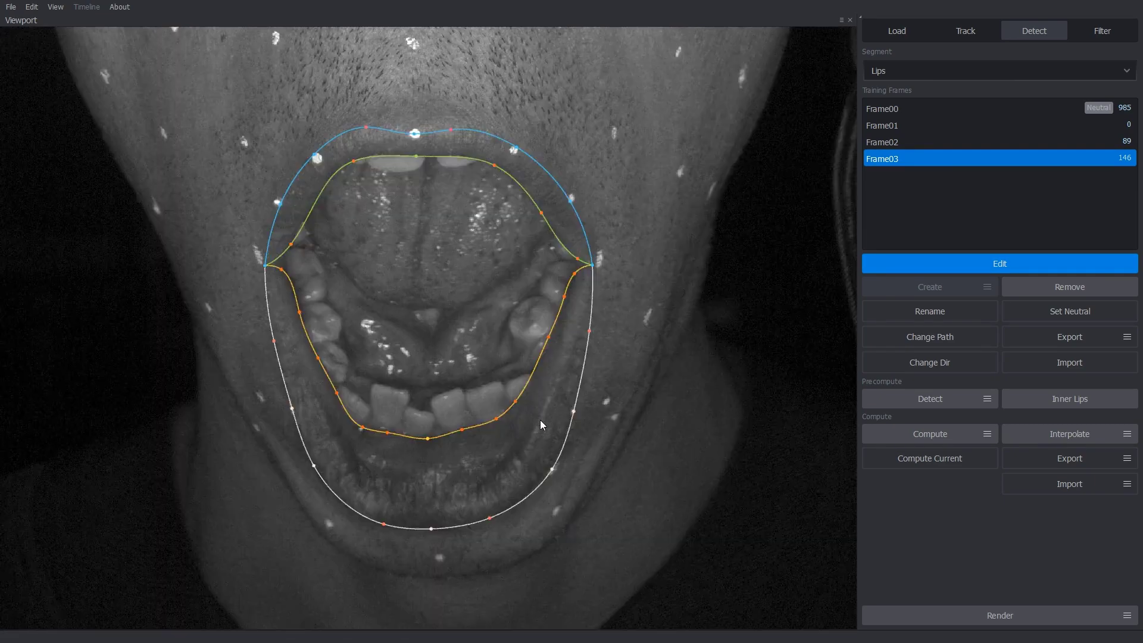
{"action": "key", "text": "n"}
{"action": "scroll", "coordinate": [541, 419], "scroll_direction": "down", "scroll_amount": 3}
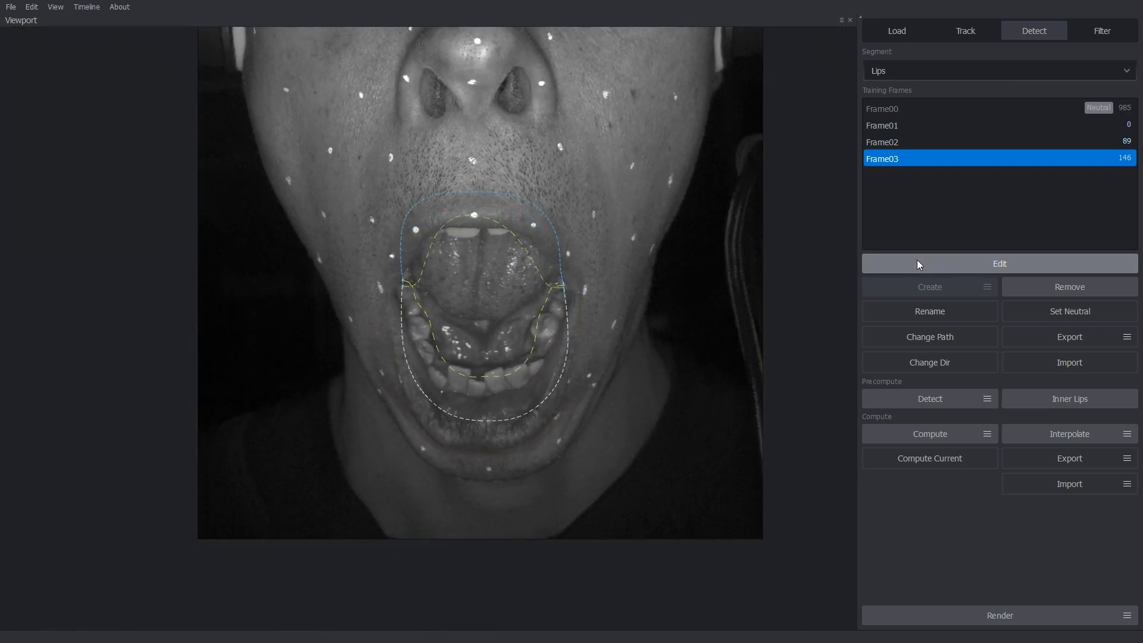
{"action": "left_click", "coordinate": [916, 260]}
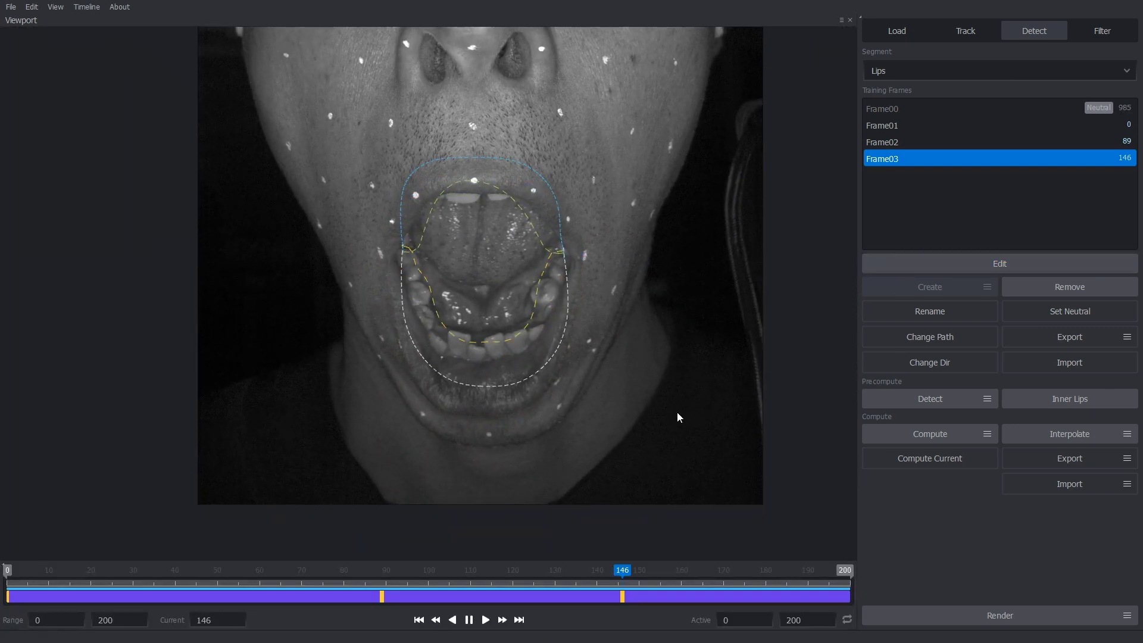
{"action": "left_click", "coordinate": [895, 430]}
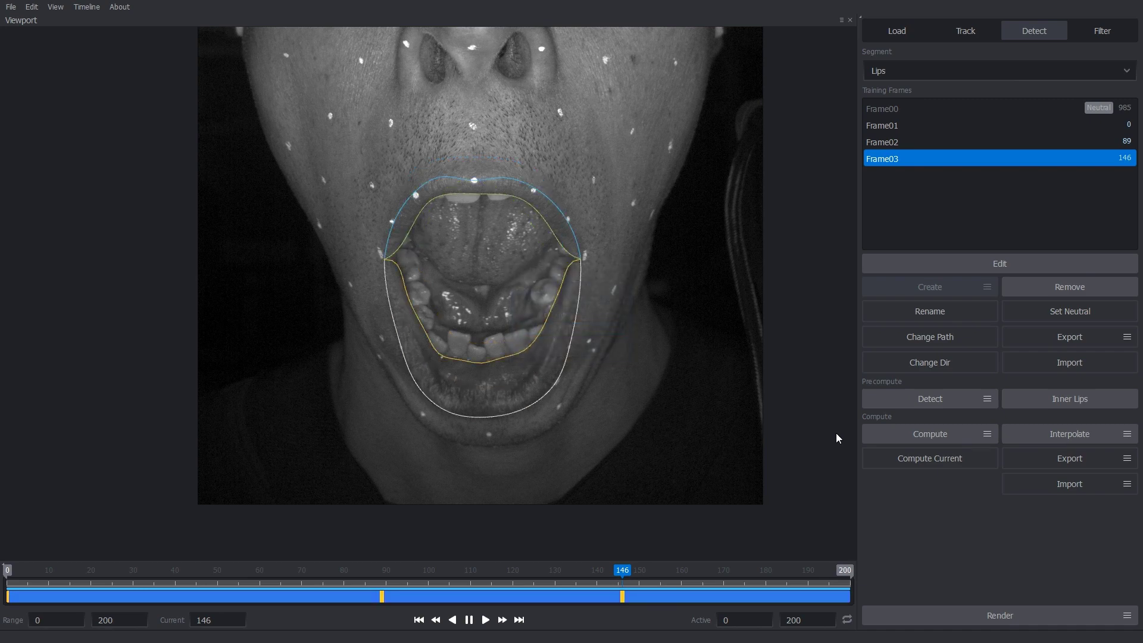
Scrub the timeline to frame 47, where the nearly closed mouth is loosely fitted
{"action": "left_click_drag", "start_coordinate": [35, 584], "coordinate": [207, 599]}
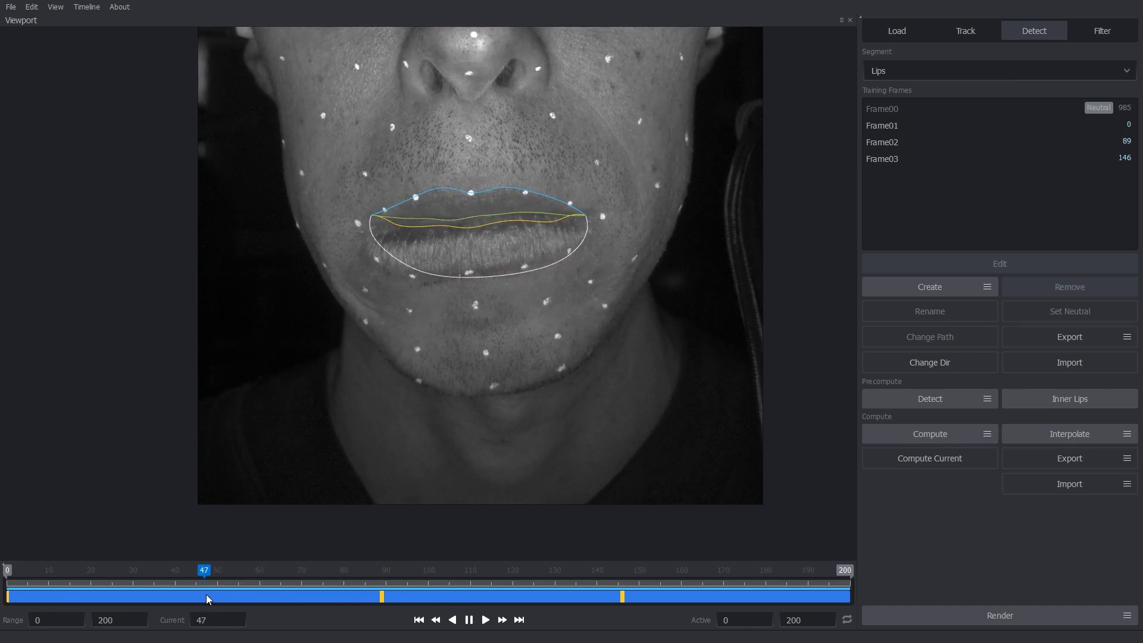
Add frame 47 as training frame Frame04 and zoom onto the lips in edit mode
{"action": "left_click", "coordinate": [889, 292]}
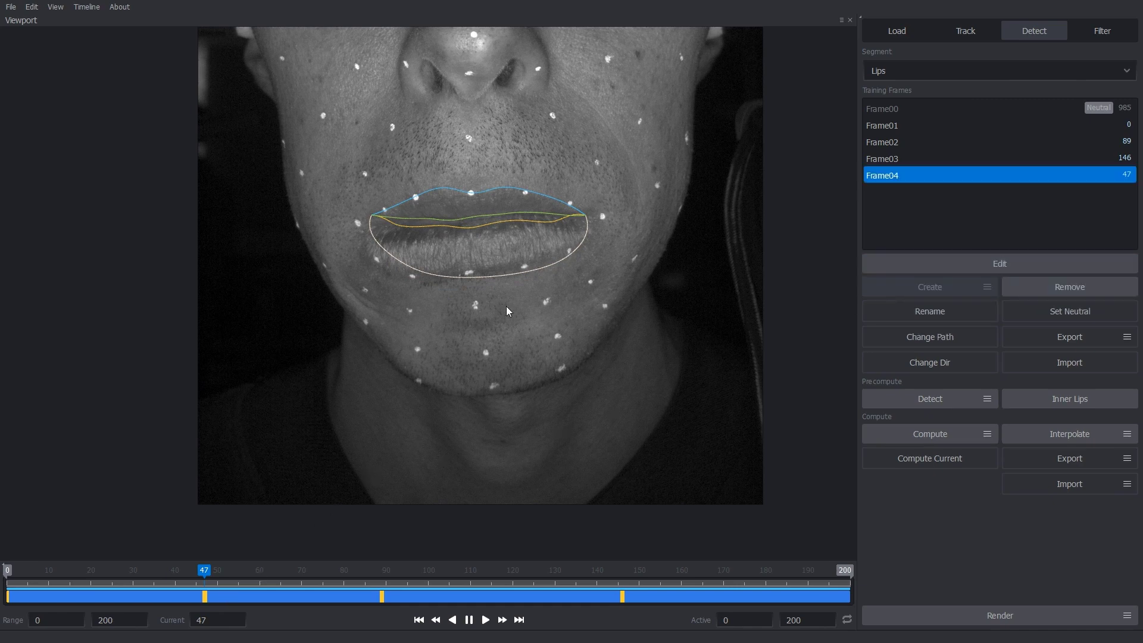
{"action": "scroll", "coordinate": [487, 307], "scroll_direction": "up", "scroll_amount": 1}
{"action": "scroll", "coordinate": [505, 342], "scroll_direction": "up", "scroll_amount": 4}
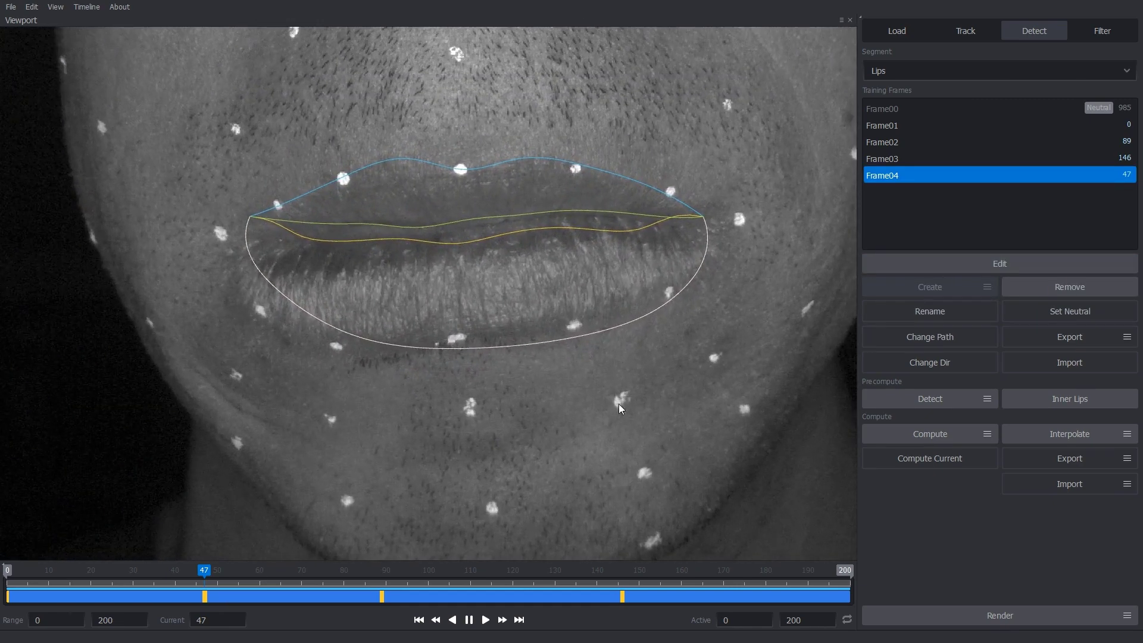
{"action": "left_click_drag", "start_coordinate": [619, 403], "coordinate": [629, 462]}
{"action": "key", "text": "e"}
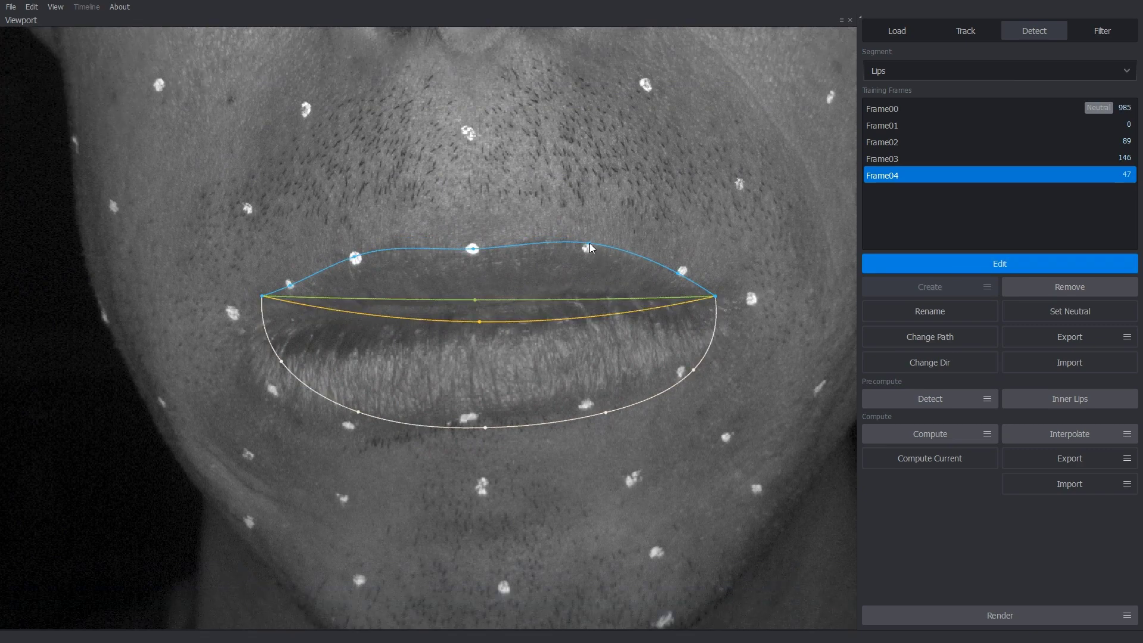
Add a peak to Frame04's upper-lip outline and set both lip corners on the mouth corners
{"action": "left_click_drag", "start_coordinate": [555, 244], "coordinate": [544, 238]}
{"action": "left_click_drag", "start_coordinate": [407, 252], "coordinate": [352, 252]}
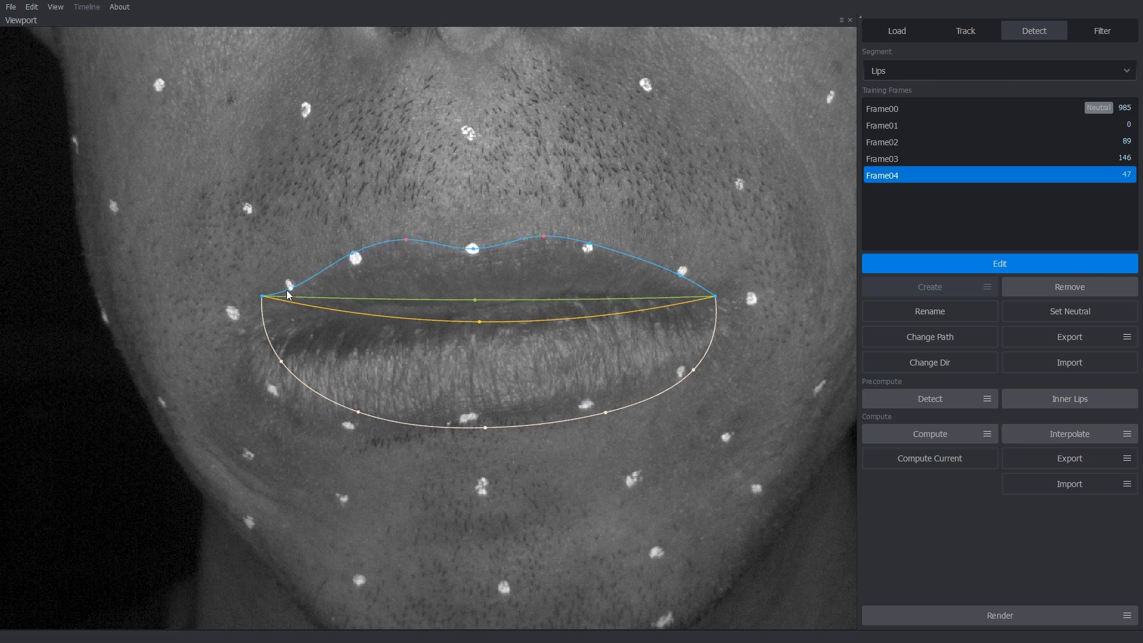
{"action": "left_click_drag", "start_coordinate": [262, 296], "coordinate": [253, 319]}
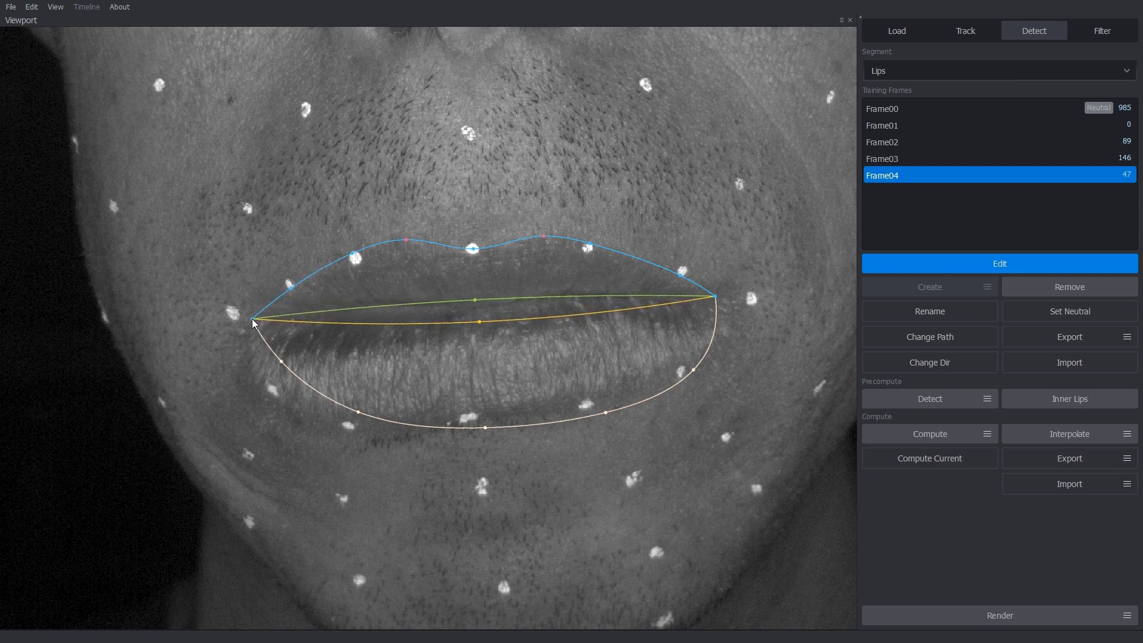
{"action": "left_click_drag", "start_coordinate": [714, 296], "coordinate": [715, 299]}
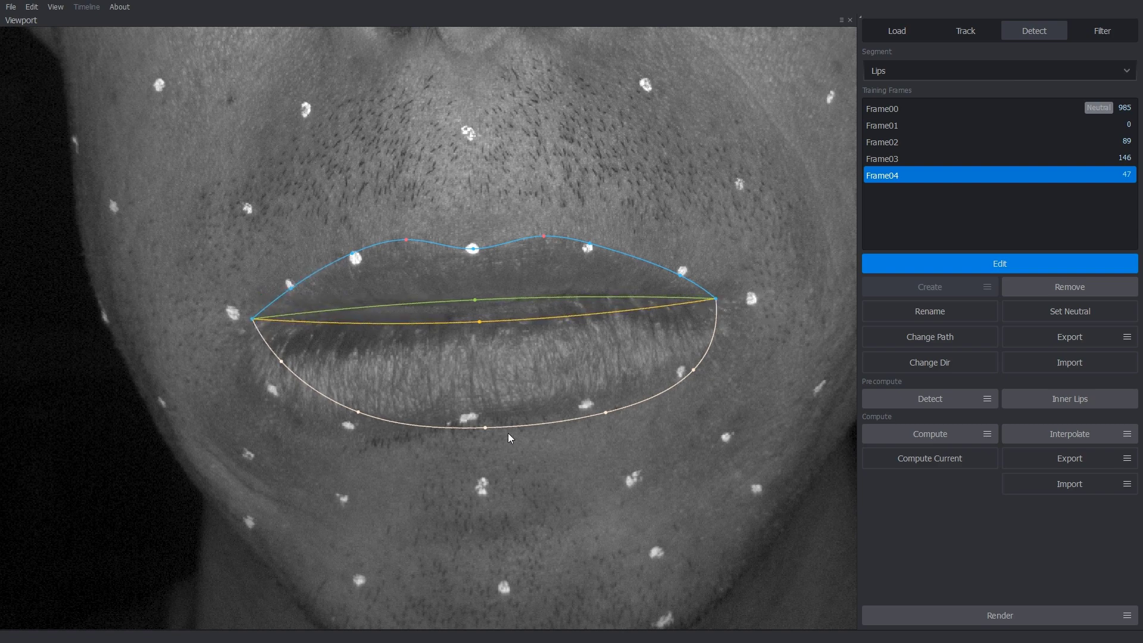
Reshape Frame04's lower-lip outline to wrap the lower lip, adding a left-side point
{"action": "left_click_drag", "start_coordinate": [485, 427], "coordinate": [469, 417]}
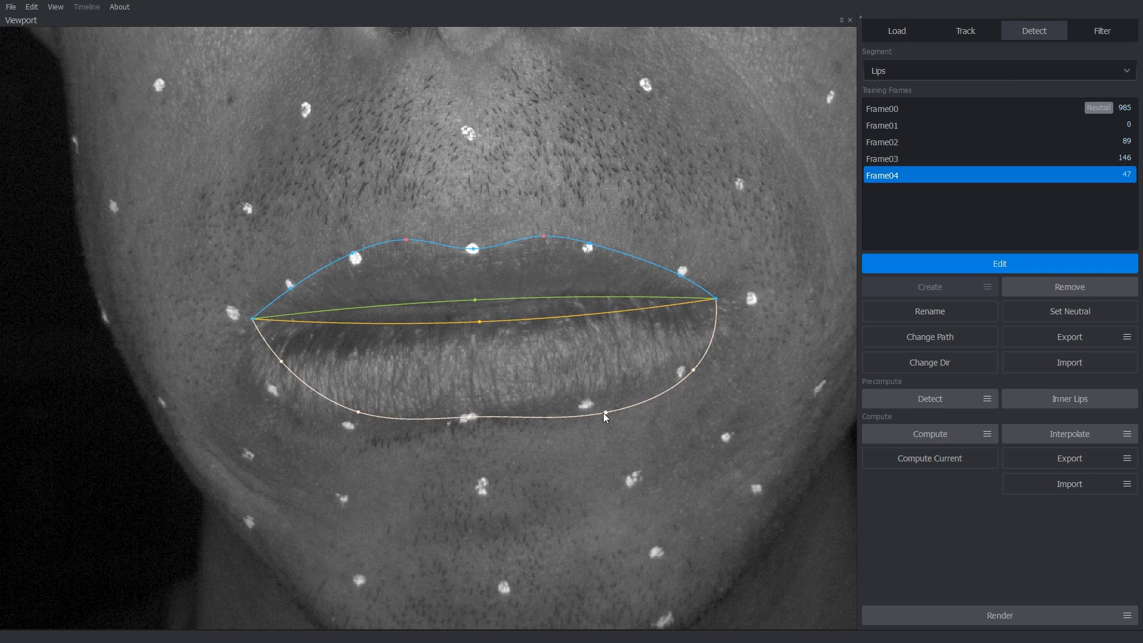
{"action": "left_click_drag", "start_coordinate": [603, 413], "coordinate": [585, 401]}
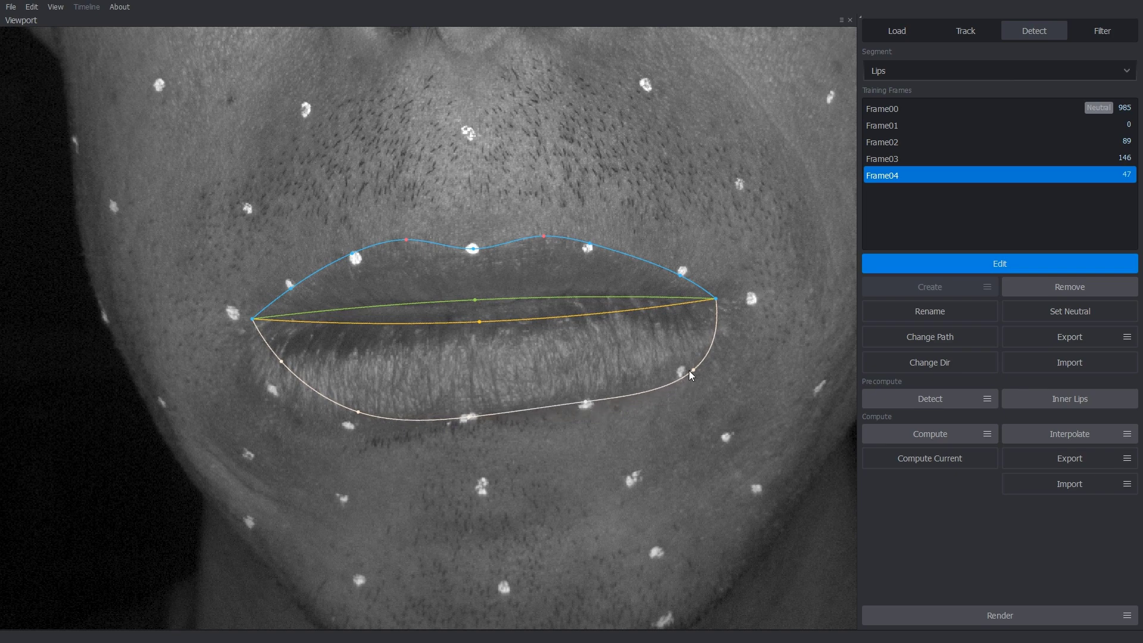
{"action": "left_click_drag", "start_coordinate": [688, 372], "coordinate": [707, 348]}
{"action": "left_click_drag", "start_coordinate": [355, 413], "coordinate": [348, 423]}
{"action": "left_click_drag", "start_coordinate": [281, 362], "coordinate": [271, 388]}
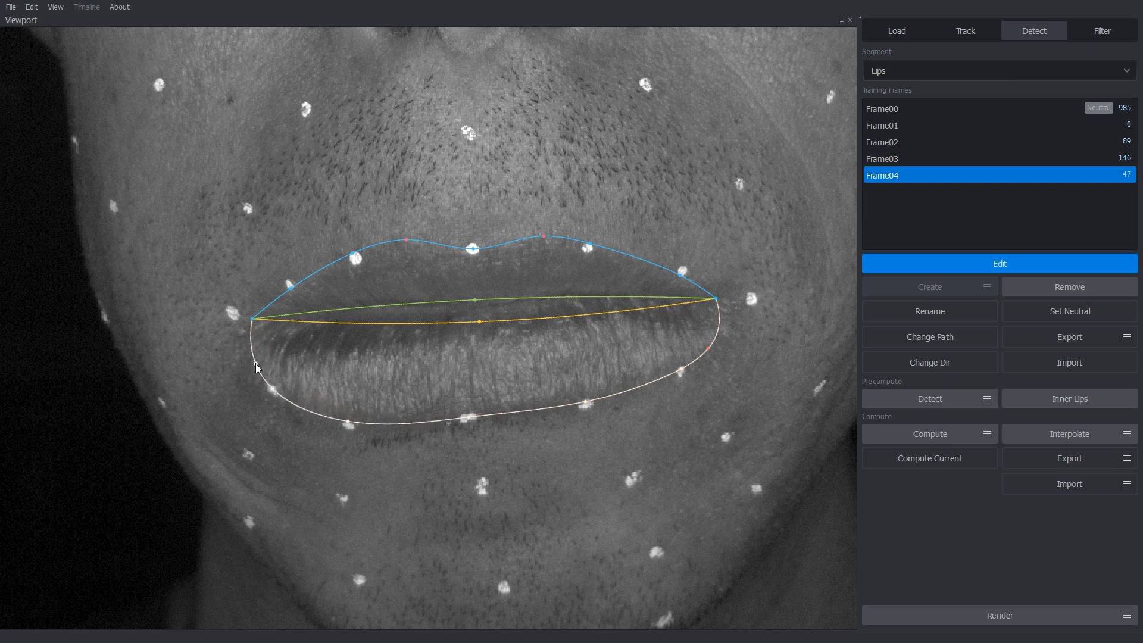
{"action": "left_click_drag", "start_coordinate": [255, 363], "coordinate": [253, 365]}
Fit Frame04's inner-lip curve along the closed lip seam and collapse the lower inner lip onto it
{"action": "left_click_drag", "start_coordinate": [475, 300], "coordinate": [478, 303]}
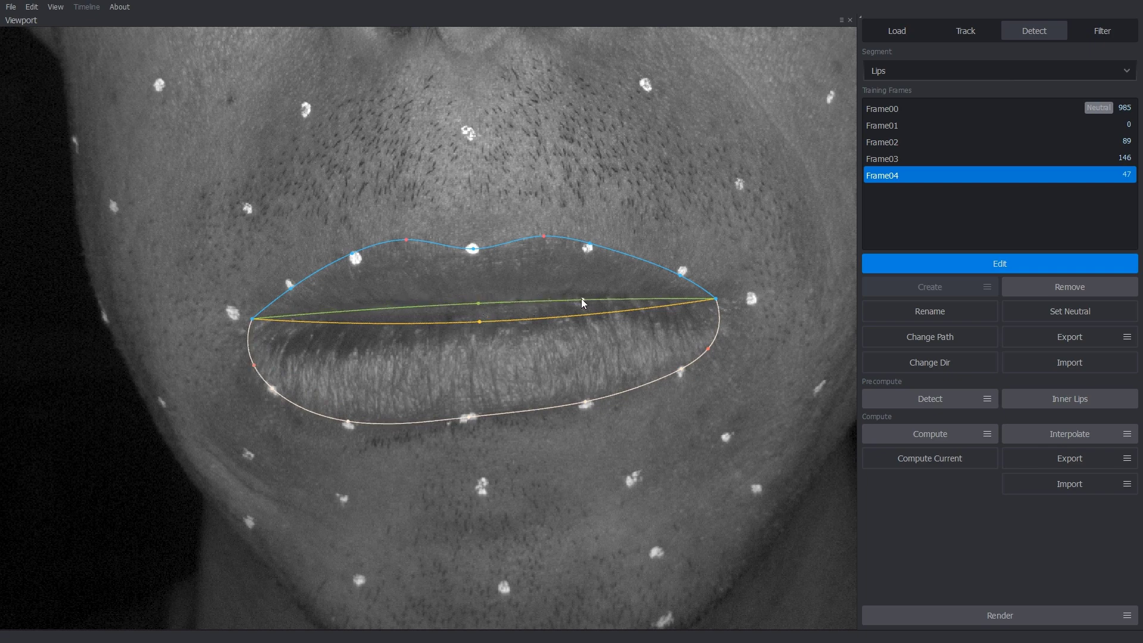
{"action": "left_click_drag", "start_coordinate": [578, 297], "coordinate": [573, 295]}
{"action": "left_click", "coordinate": [651, 297]}
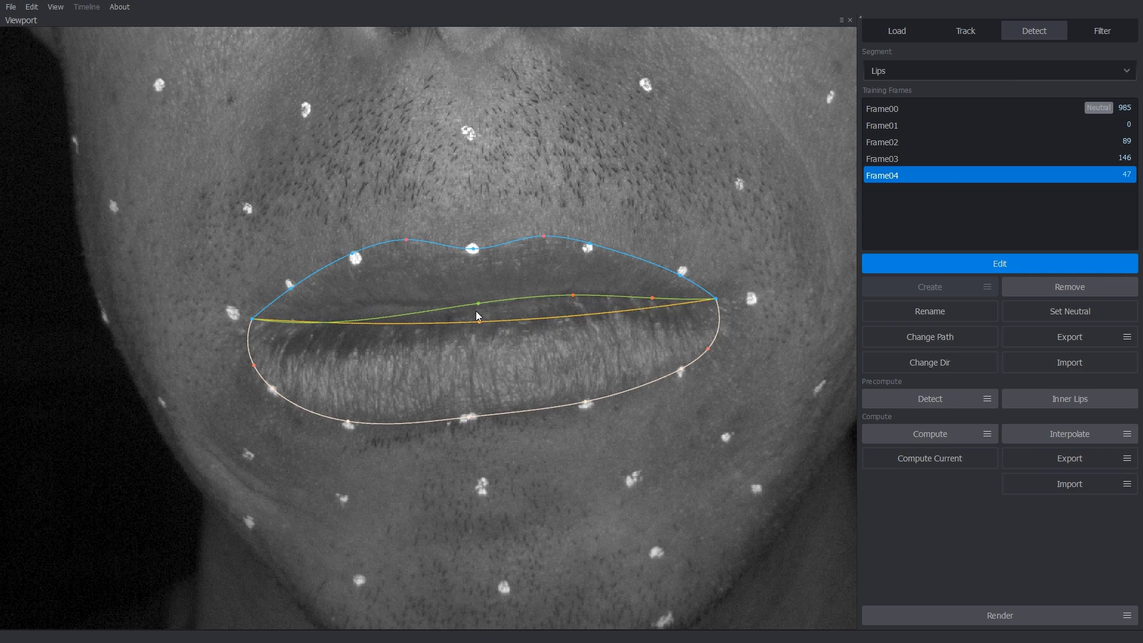
{"action": "left_click_drag", "start_coordinate": [416, 315], "coordinate": [411, 306]}
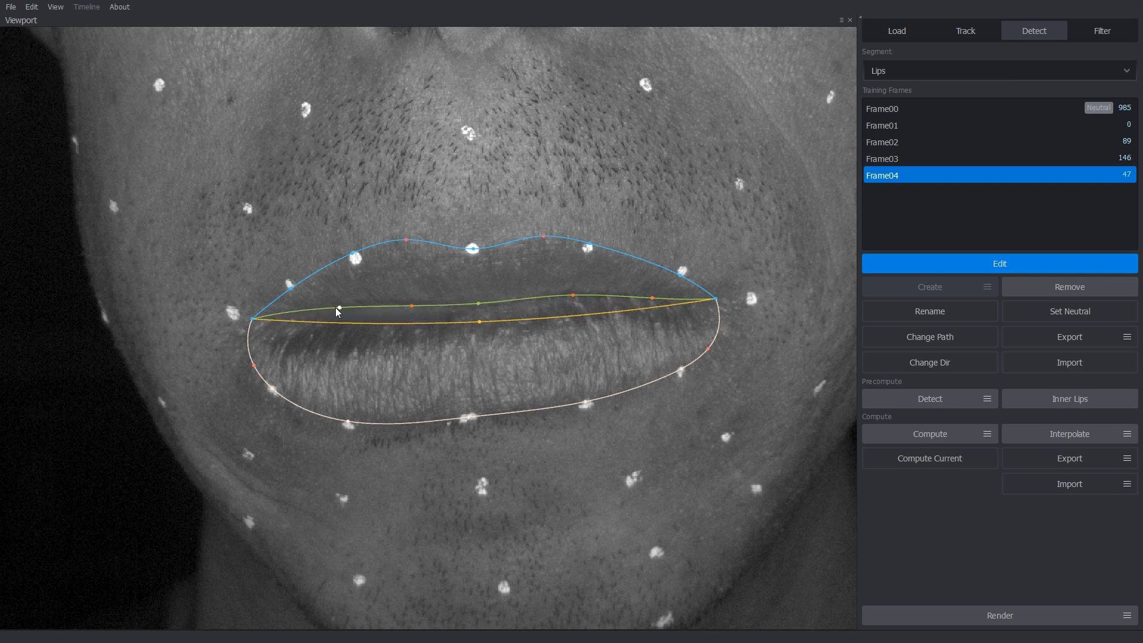
{"action": "mouse_move", "coordinate": [326, 309]}
{"action": "left_mouse_down"}
{"action": "mouse_move", "coordinate": [370, 306]}
{"action": "mouse_move", "coordinate": [331, 313]}
{"action": "left_mouse_up"}
{"action": "left_click_drag", "start_coordinate": [476, 305], "coordinate": [478, 306]}
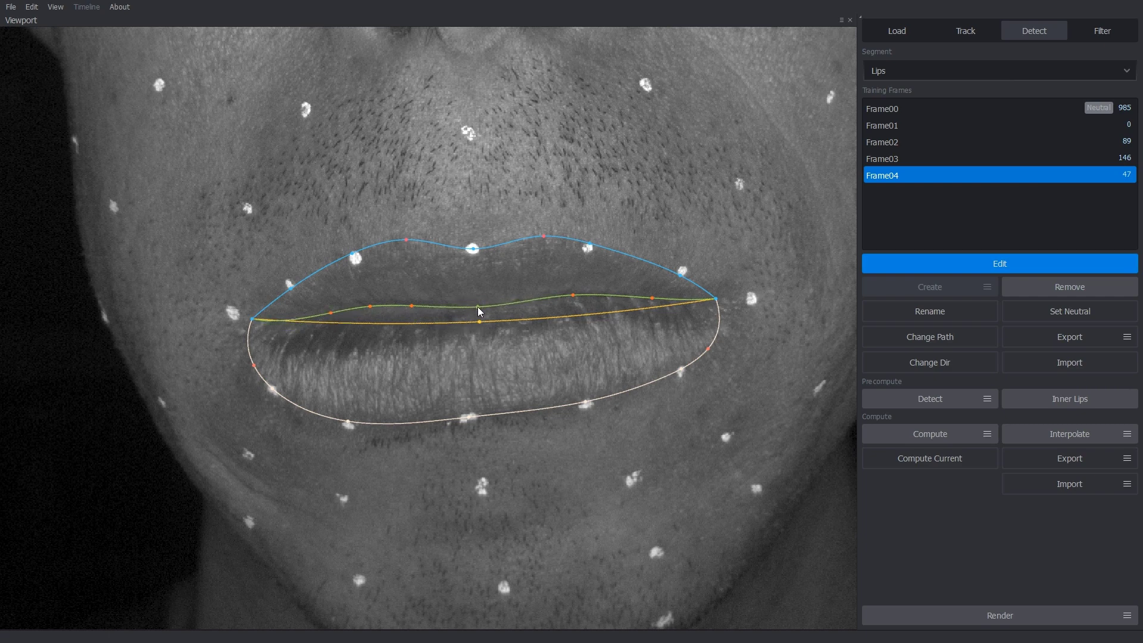
{"action": "key", "text": "Tab"}
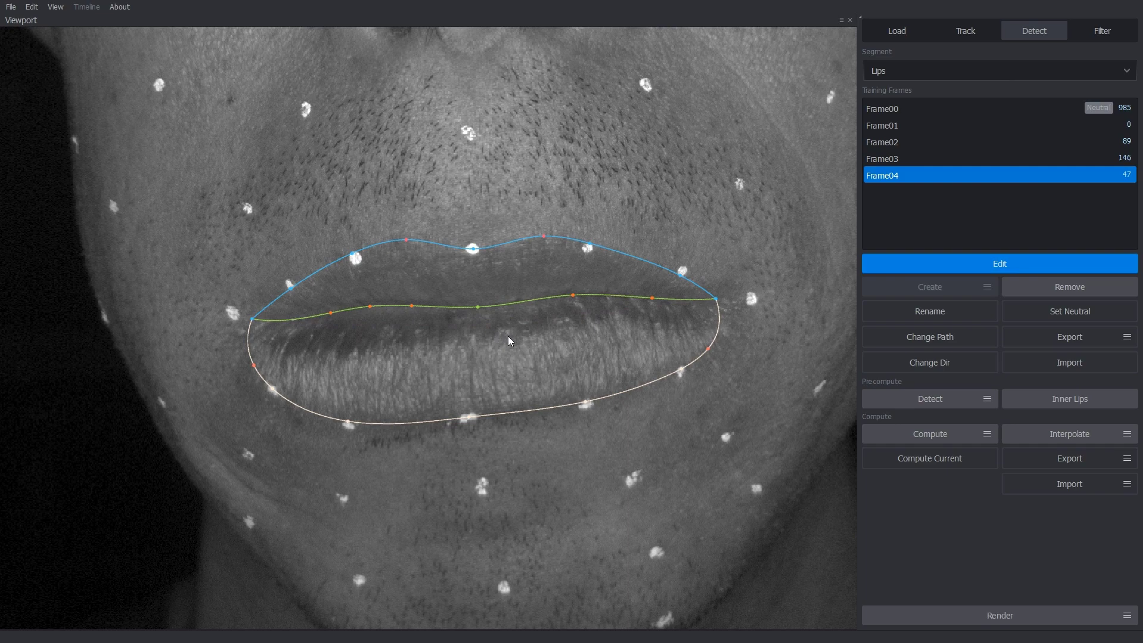
{"action": "key", "text": "Down"}
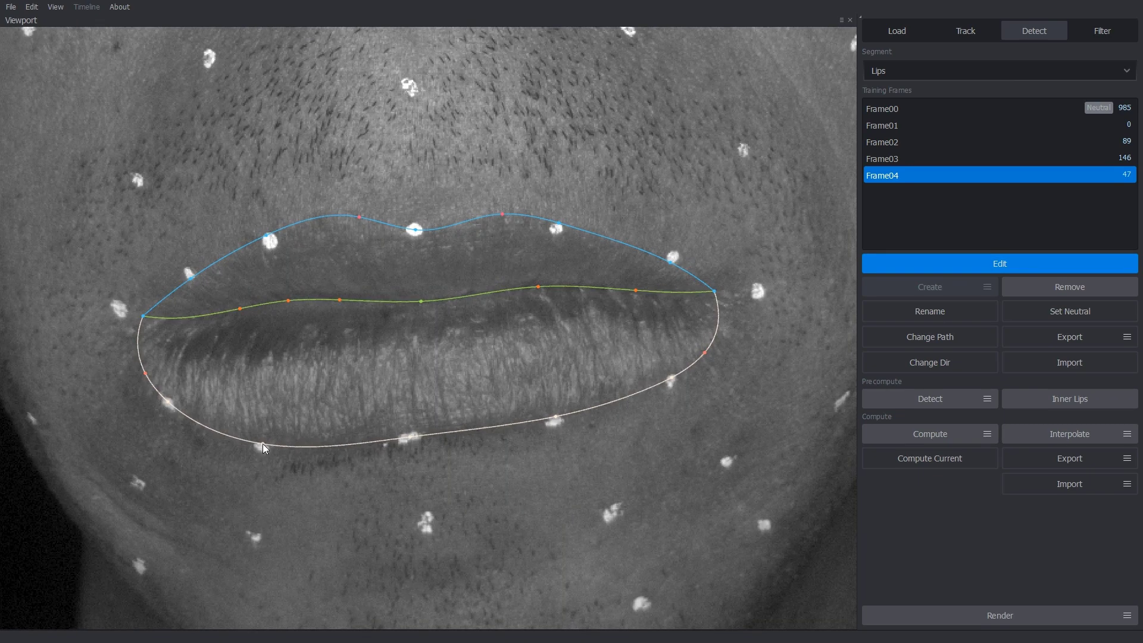
Finish editing Frame04 and compute lip contours across the whole sequence
{"action": "scroll", "coordinate": [433, 393], "scroll_direction": "down", "scroll_amount": 3}
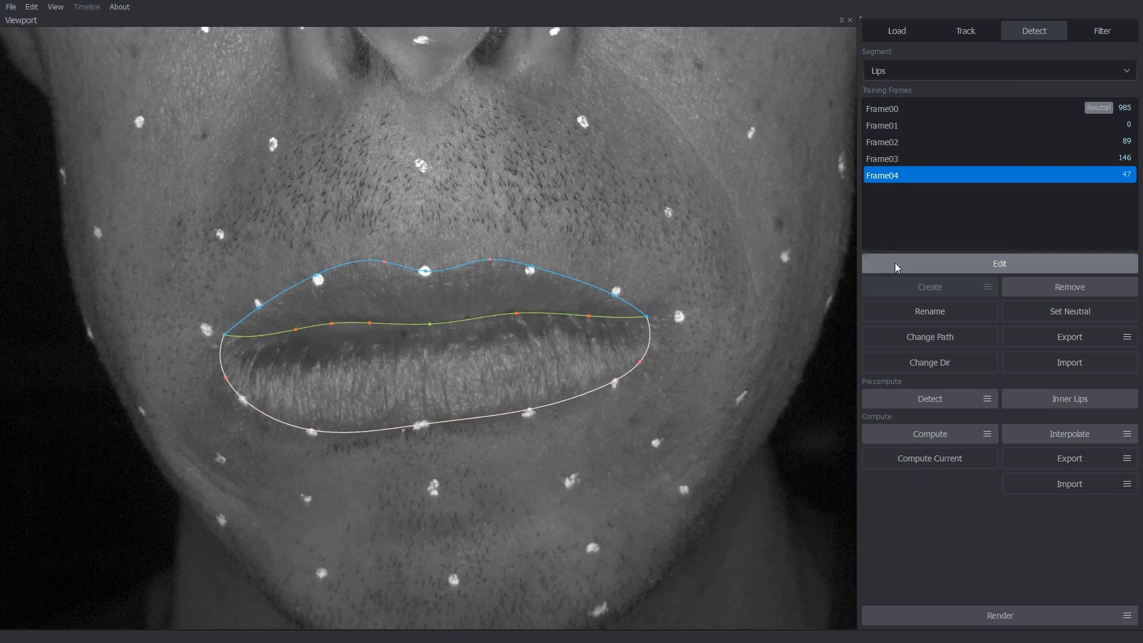
{"action": "scroll", "coordinate": [721, 360], "scroll_direction": "down", "scroll_amount": 2}
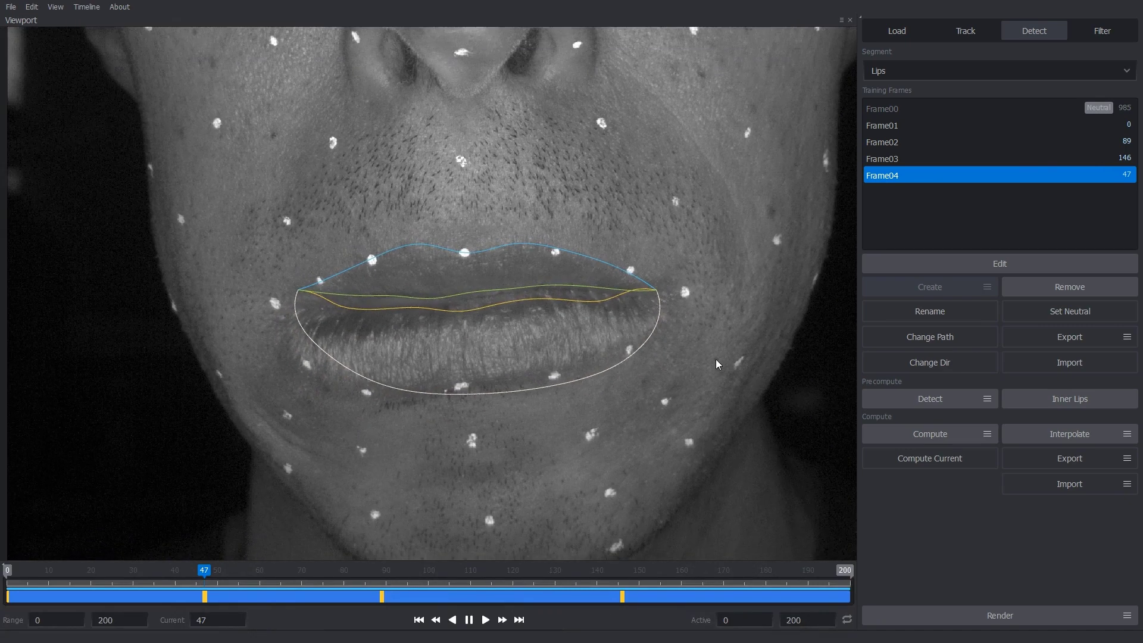
{"action": "left_click_drag", "start_coordinate": [805, 405], "coordinate": [790, 367]}
{"action": "left_click", "coordinate": [895, 434]}
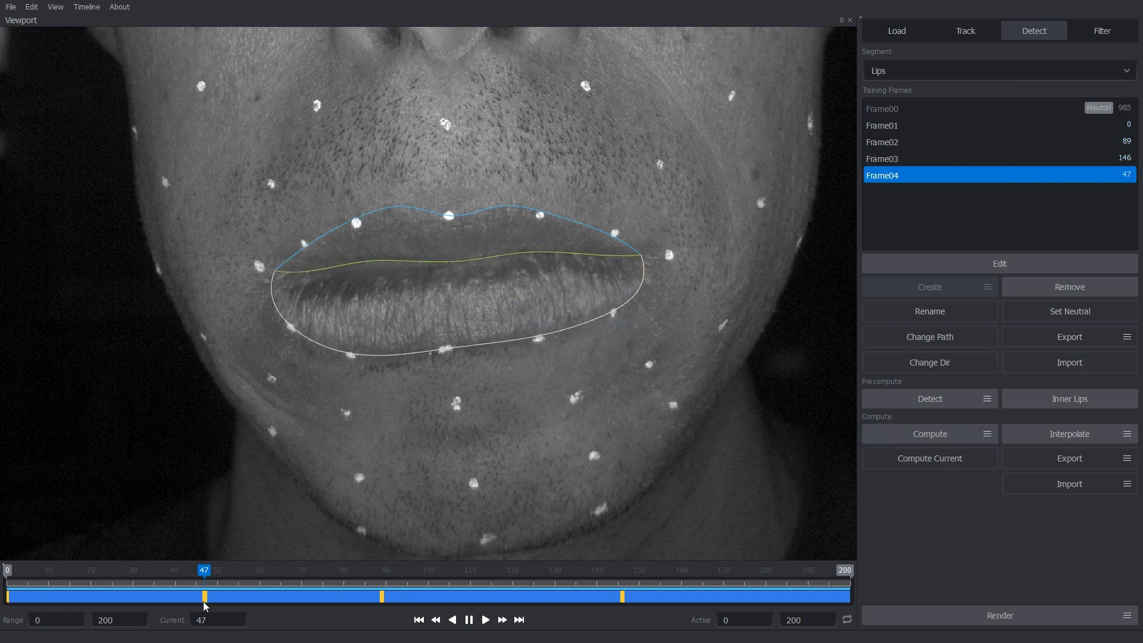
Scrub through frames 44, 67 and 96 to 171 to check the tracked lip contours
{"action": "left_click_drag", "start_coordinate": [203, 573], "coordinate": [289, 601]}
{"action": "scroll", "coordinate": [382, 486], "scroll_direction": "down", "scroll_amount": 5}
{"action": "left_click_drag", "start_coordinate": [442, 479], "coordinate": [438, 406]}
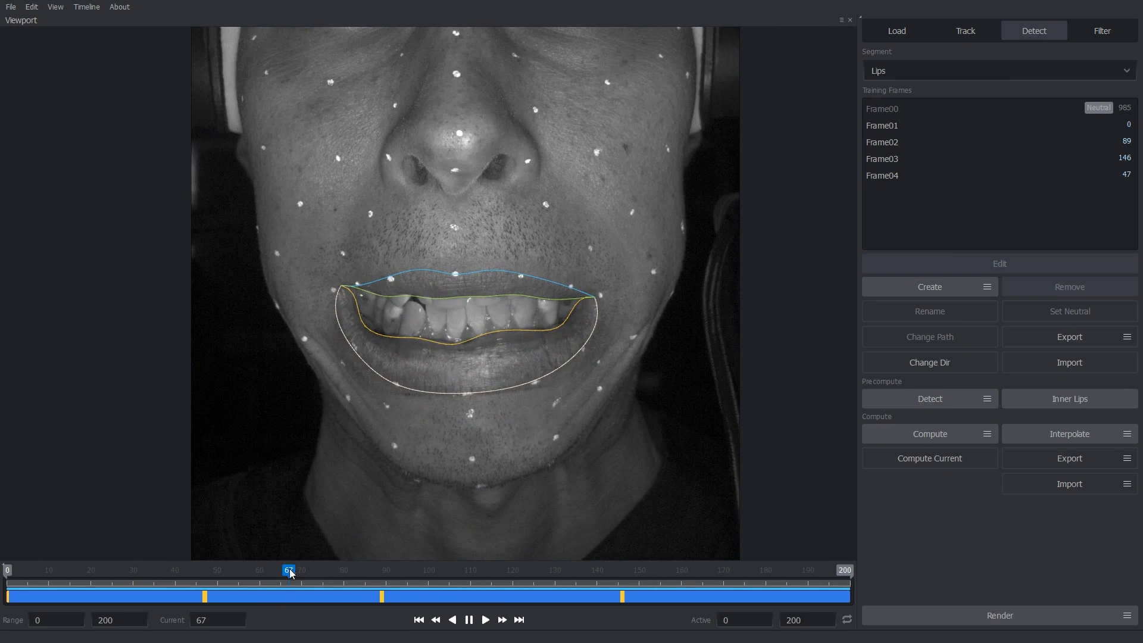
{"action": "left_click_drag", "start_coordinate": [291, 572], "coordinate": [727, 605]}
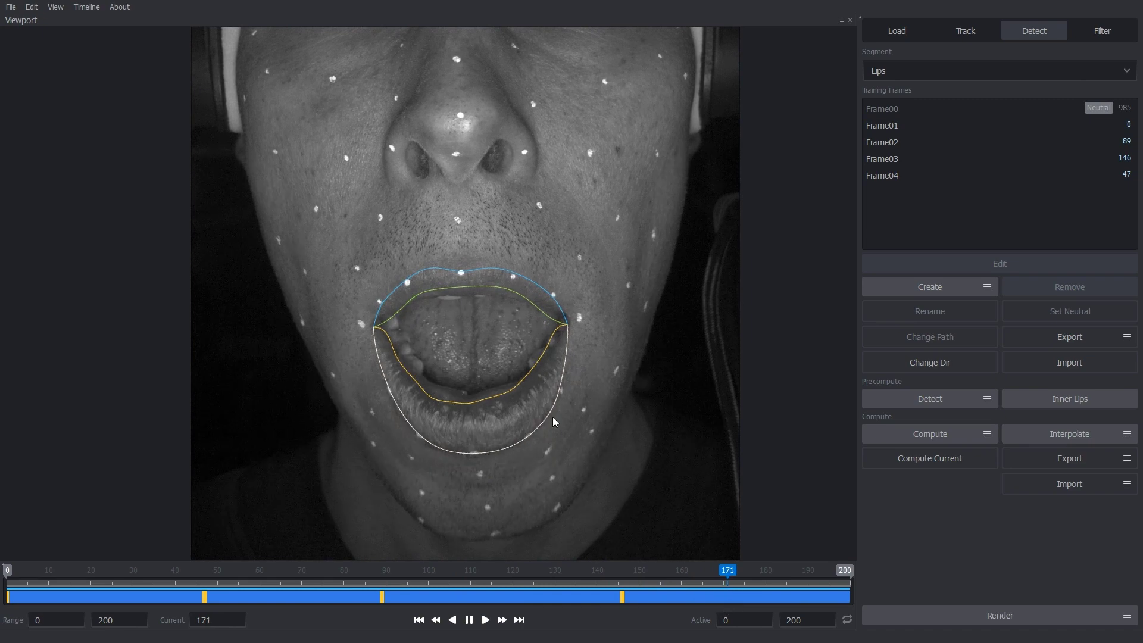
Zoom in on the mouth and add frame 171 as new training frame Frame05
{"action": "left_click_drag", "start_coordinate": [552, 416], "coordinate": [691, 517]}
{"action": "left_click_drag", "start_coordinate": [630, 399], "coordinate": [648, 402]}
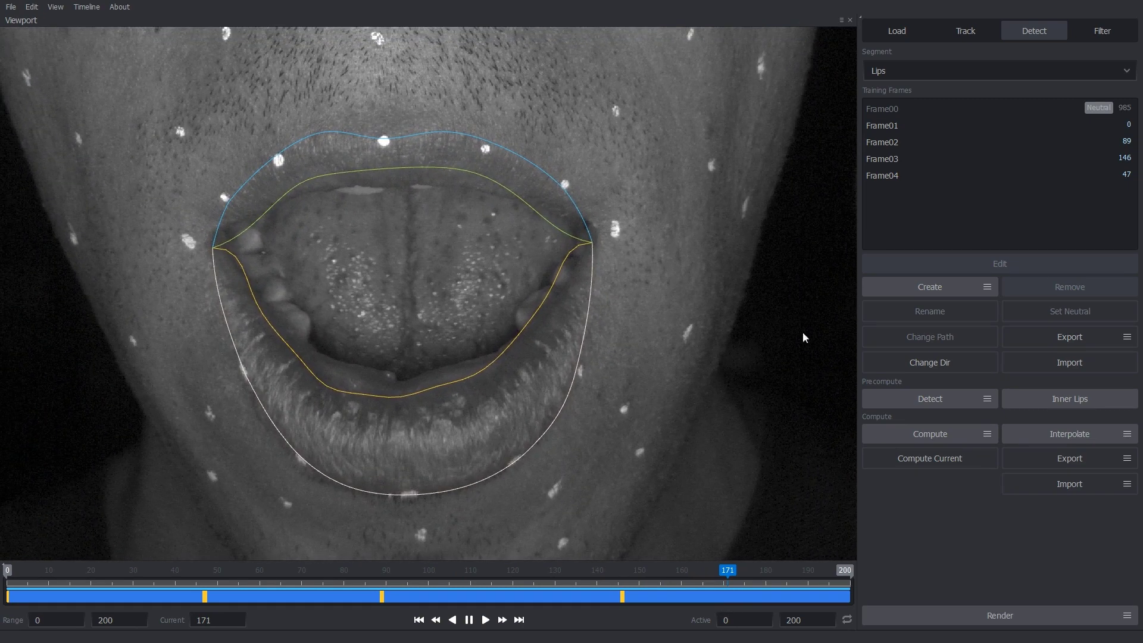
{"action": "left_click", "coordinate": [887, 289]}
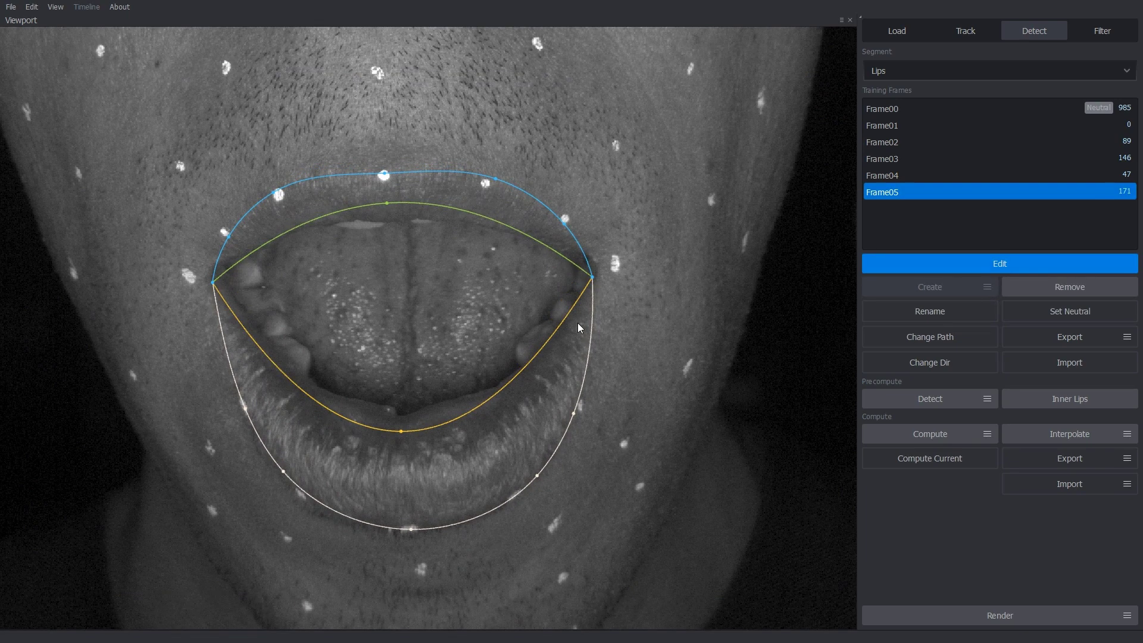
{"action": "scroll", "coordinate": [428, 253], "scroll_direction": "up", "scroll_amount": 1}
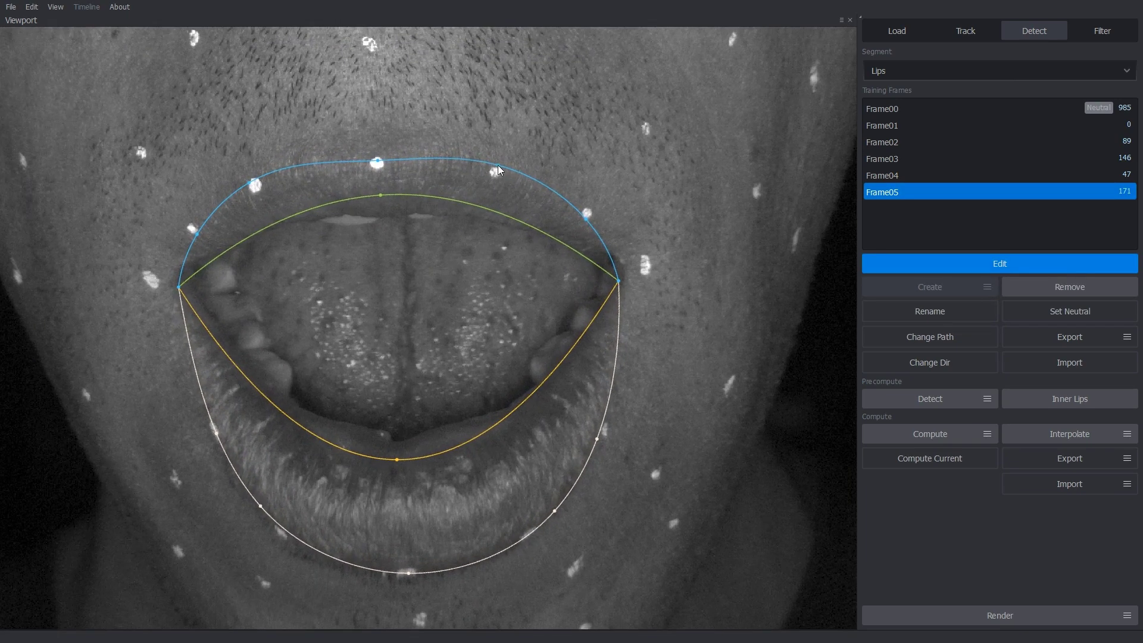
Fit the upper- and lower-lip outlines and mouth corners to the lip edges
{"action": "left_click_drag", "start_coordinate": [459, 159], "coordinate": [458, 155]}
{"action": "left_click_drag", "start_coordinate": [317, 164], "coordinate": [376, 163]}
{"action": "left_click_drag", "start_coordinate": [586, 219], "coordinate": [583, 216]}
{"action": "left_click_drag", "start_coordinate": [619, 280], "coordinate": [627, 266]}
{"action": "left_click_drag", "start_coordinate": [178, 287], "coordinate": [170, 277]}
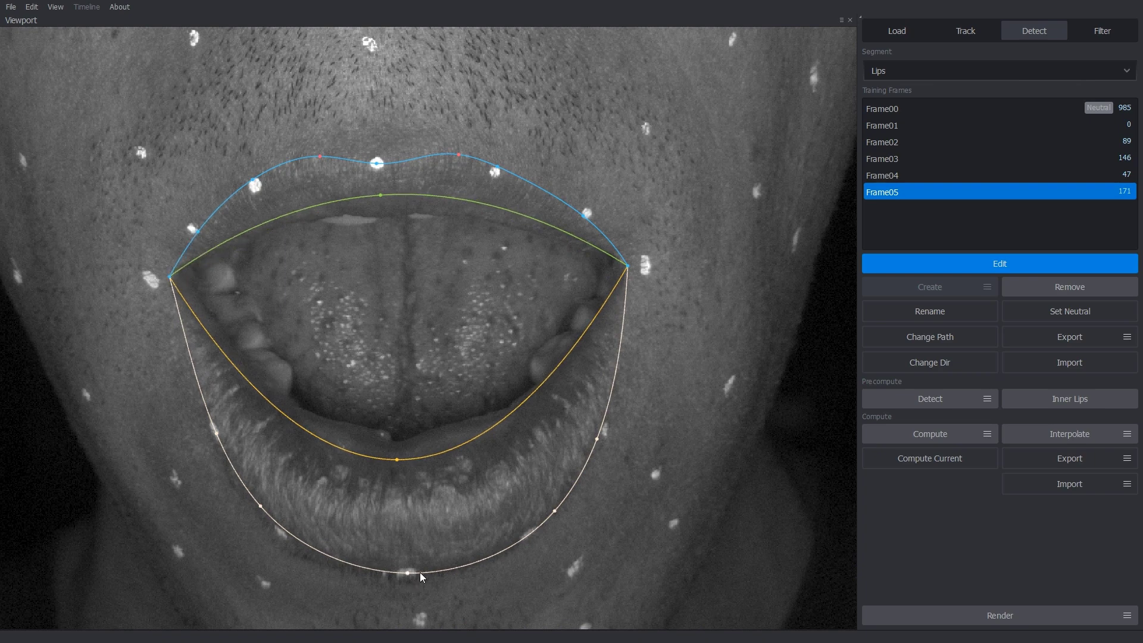
{"action": "left_click_drag", "start_coordinate": [554, 510], "coordinate": [529, 533]}
{"action": "left_click_drag", "start_coordinate": [597, 439], "coordinate": [602, 429]}
{"action": "left_click_drag", "start_coordinate": [260, 506], "coordinate": [280, 531]}
{"action": "left_click_drag", "start_coordinate": [217, 432], "coordinate": [214, 426]}
{"action": "left_click_drag", "start_coordinate": [199, 388], "coordinate": [195, 389]}
{"action": "left_click_drag", "start_coordinate": [627, 331], "coordinate": [628, 332]}
Shape the upper inner-lip curve to the mouth opening, adding points
{"action": "left_click_drag", "start_coordinate": [380, 195], "coordinate": [384, 217]}
{"action": "left_click", "coordinate": [440, 217]}
{"action": "left_click_drag", "start_coordinate": [569, 243], "coordinate": [568, 245]}
{"action": "left_click_drag", "start_coordinate": [344, 219], "coordinate": [282, 228]}
{"action": "left_click_drag", "start_coordinate": [397, 460], "coordinate": [398, 441]}
Fit the lower inner-lip curve along the lower teeth and refine the upper inner curve
{"action": "left_click_drag", "start_coordinate": [431, 438], "coordinate": [430, 429]}
{"action": "left_click_drag", "start_coordinate": [521, 401], "coordinate": [557, 365]}
{"action": "left_click", "coordinate": [605, 295]}
{"action": "left_click_drag", "start_coordinate": [342, 450], "coordinate": [357, 430]}
{"action": "left_click_drag", "start_coordinate": [302, 390], "coordinate": [298, 406]}
{"action": "left_click_drag", "start_coordinate": [248, 373], "coordinate": [251, 366]}
{"action": "left_click_drag", "start_coordinate": [199, 310], "coordinate": [188, 287]}
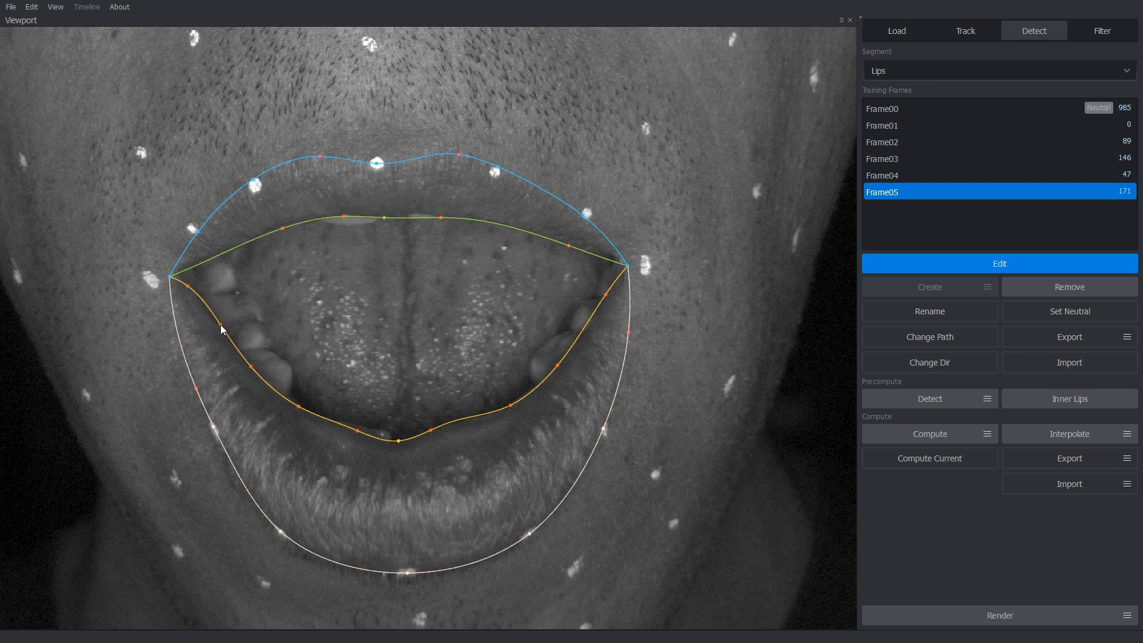
{"action": "mouse_move", "coordinate": [605, 294]}
{"action": "left_mouse_down"}
{"action": "mouse_move", "coordinate": [609, 283]}
{"action": "mouse_move", "coordinate": [594, 312]}
{"action": "left_mouse_up"}
{"action": "left_click_drag", "start_coordinate": [441, 218], "coordinate": [419, 213]}
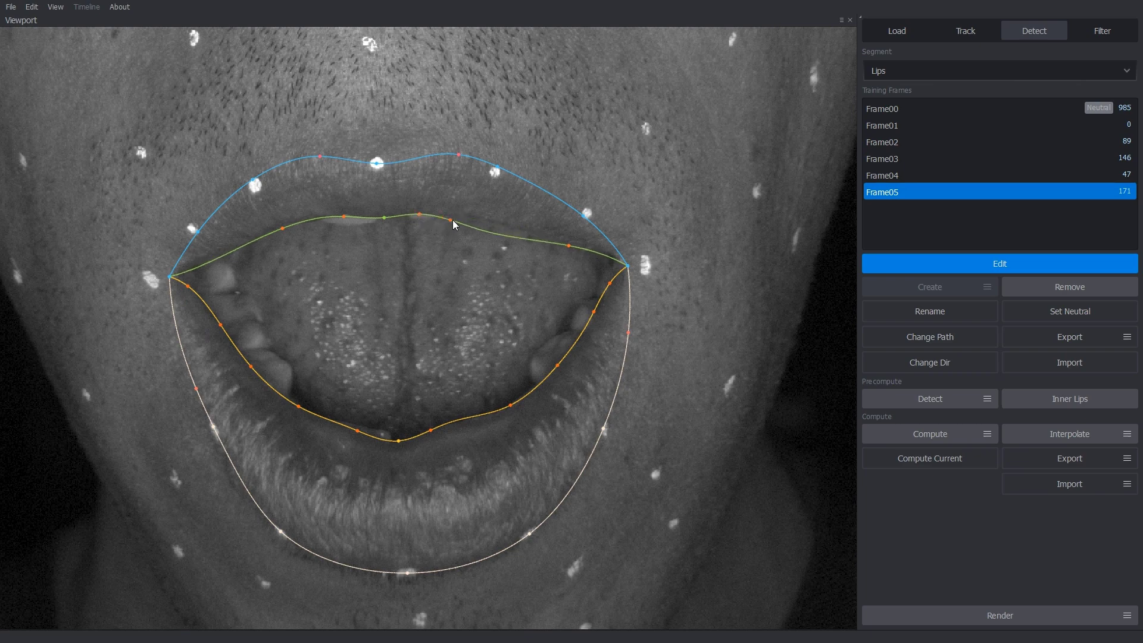
{"action": "left_click", "coordinate": [478, 222]}
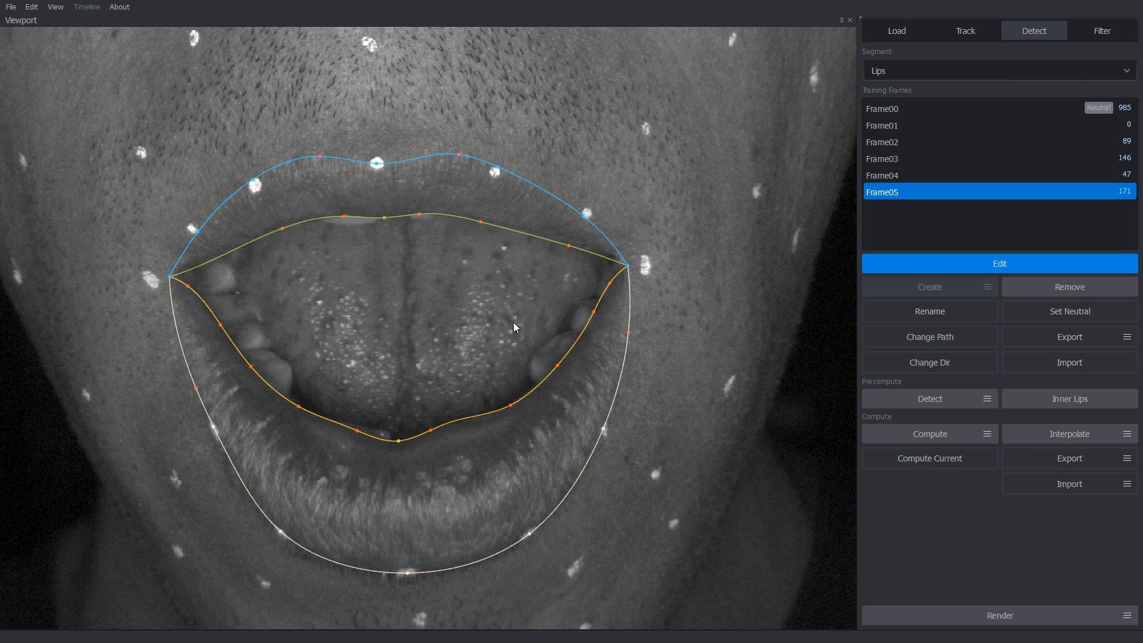
Toggle between Frame05 and the neutral closed-lips frame to compare lip contours
{"action": "key", "text": "n"}
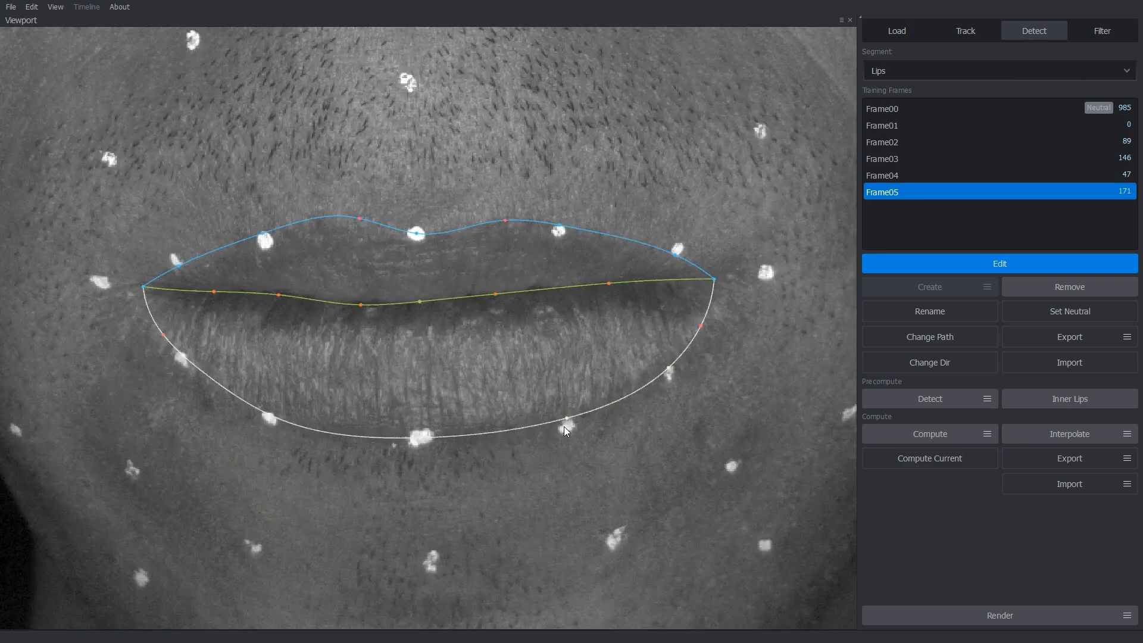
{"action": "key", "text": "n"}
{"action": "key", "text": "n"}
{"action": "key", "text": "Right"}
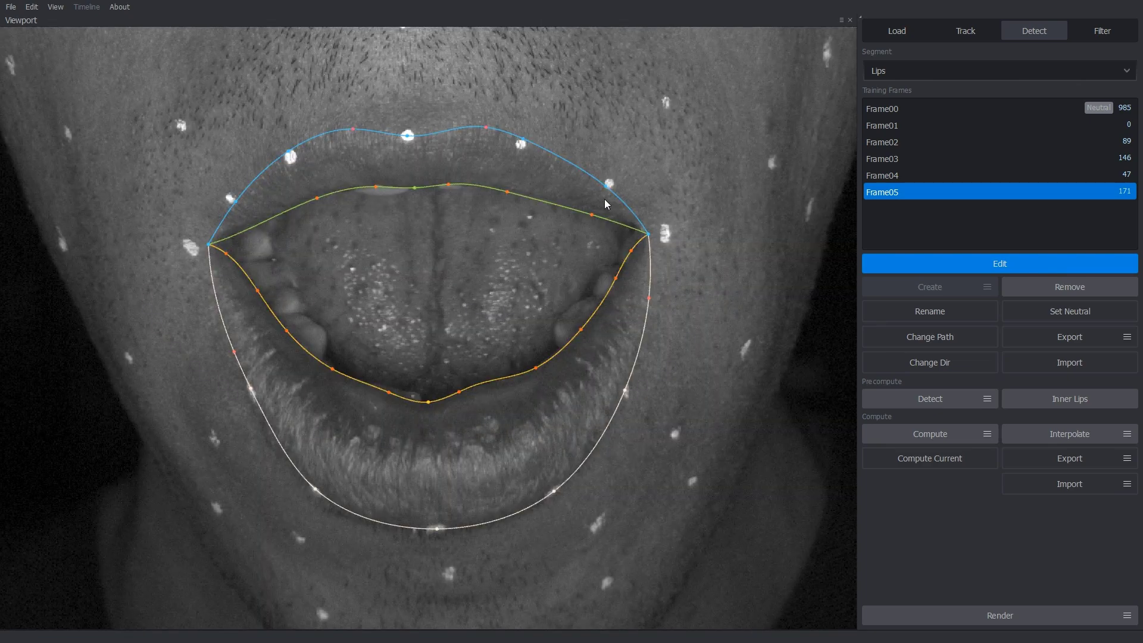
{"action": "key", "text": "Left"}
{"action": "key", "text": "Right"}
{"action": "key", "text": "Left"}
{"action": "key", "text": "Right"}
{"action": "key", "text": "Left"}
{"action": "key", "text": "Right"}
{"action": "key", "text": "Left"}
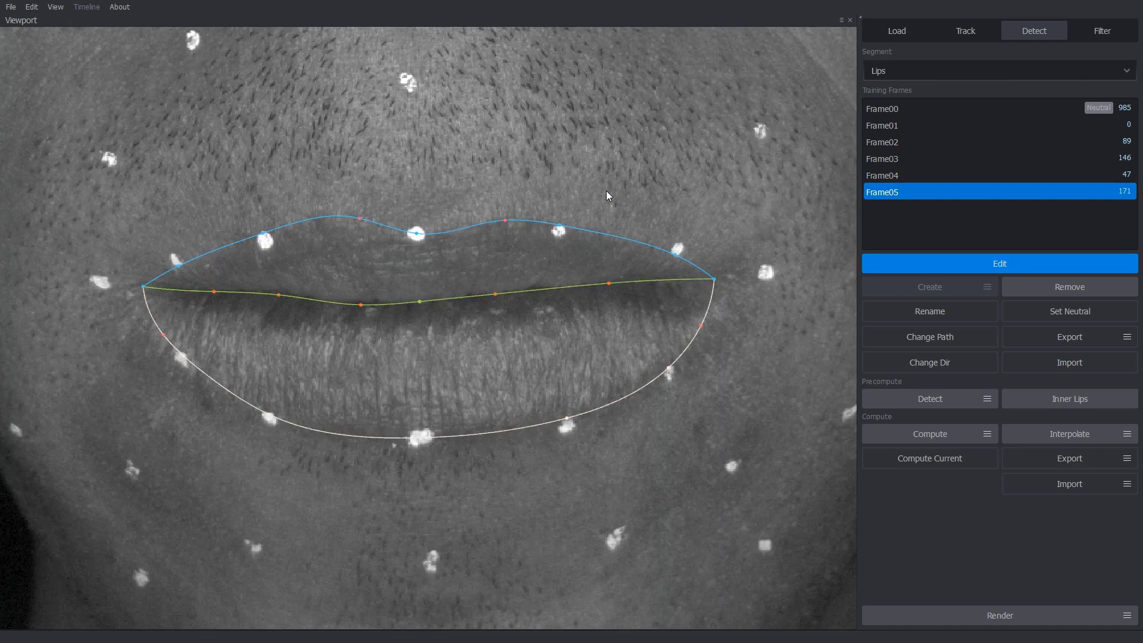
{"action": "key", "text": "Right"}
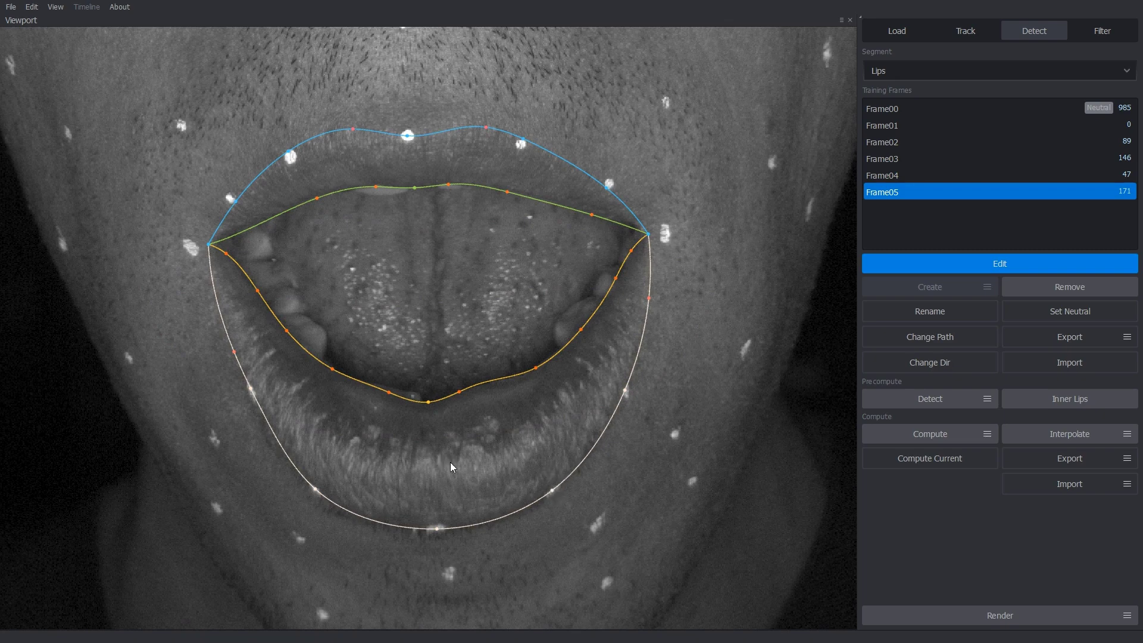
{"action": "left_click_drag", "start_coordinate": [459, 467], "coordinate": [457, 442]}
Exit editing and recompute lip contours with Frame05 included
{"action": "key", "text": "Escape"}
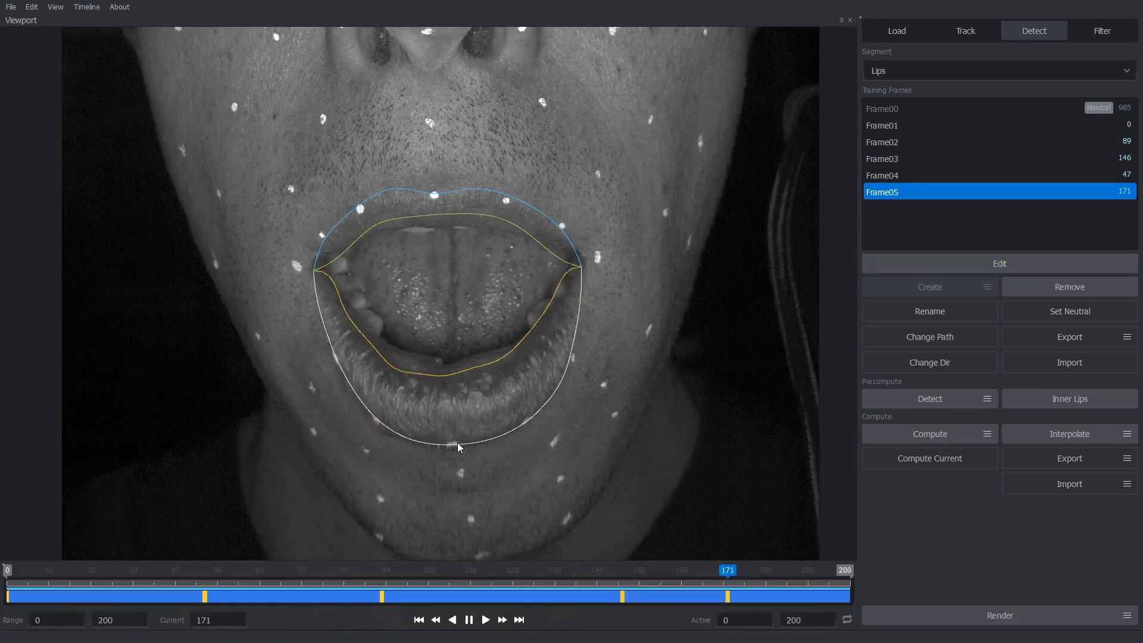
{"action": "scroll", "coordinate": [534, 456], "scroll_direction": "down", "scroll_amount": 1}
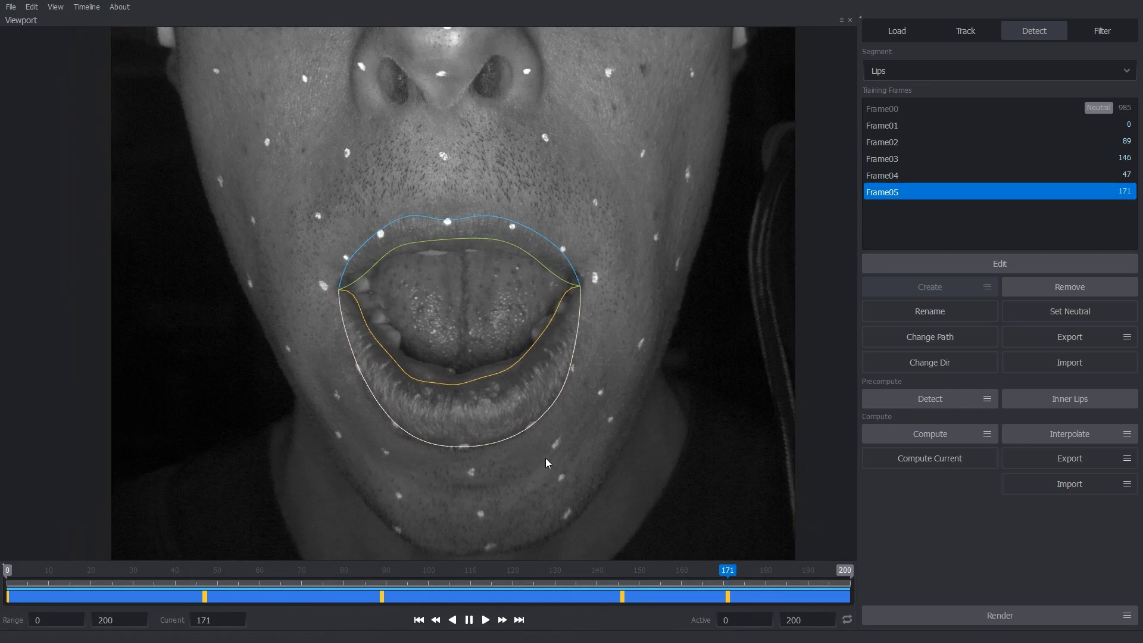
{"action": "left_click", "coordinate": [876, 432]}
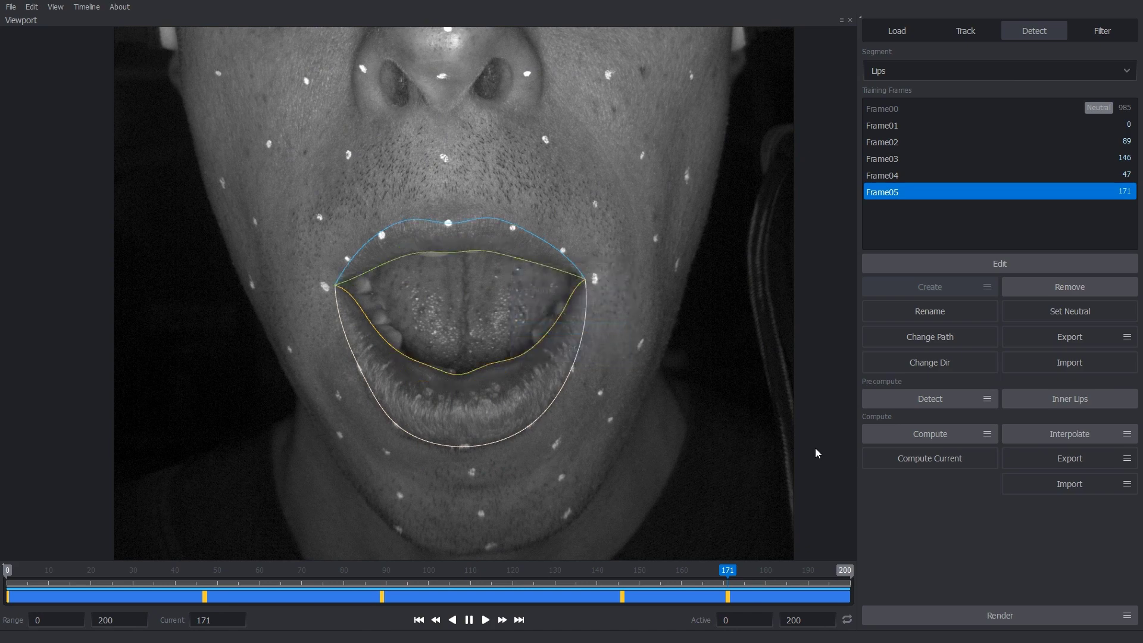
Scrub back to frame 165 to check the recomputed contours on the wide-open mouth
{"action": "left_click_drag", "start_coordinate": [744, 569], "coordinate": [705, 629]}
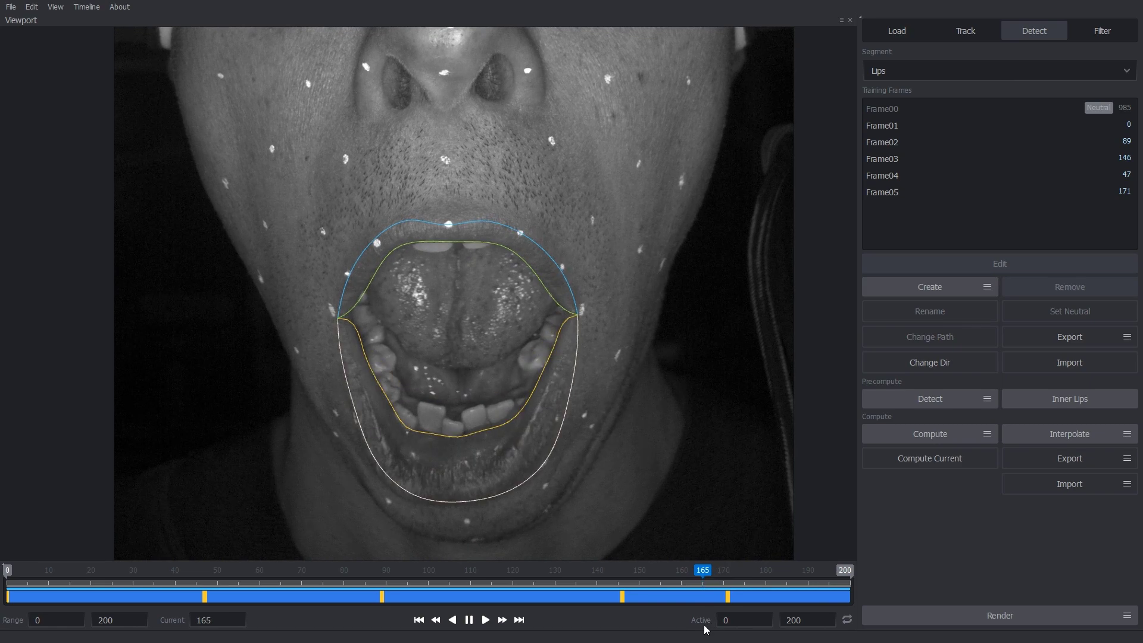
Interpolate contours over active range 165–167, then move the range start to 167 and go to frame 200
{"action": "key", "text": "i"}
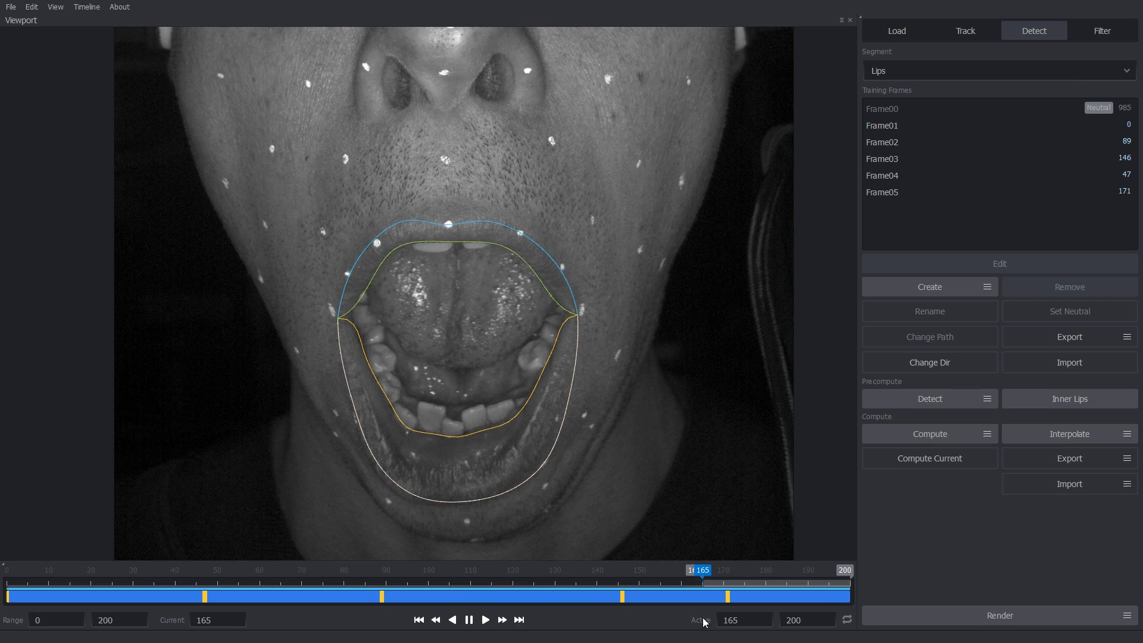
{"action": "left_click", "coordinate": [707, 574]}
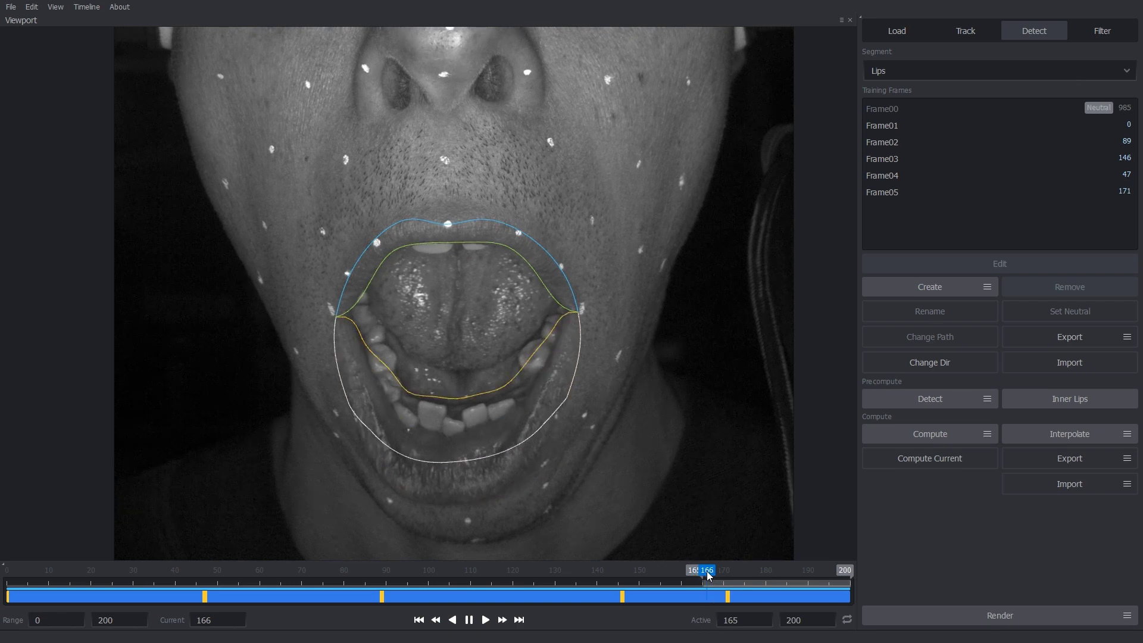
{"action": "left_click", "coordinate": [711, 575]}
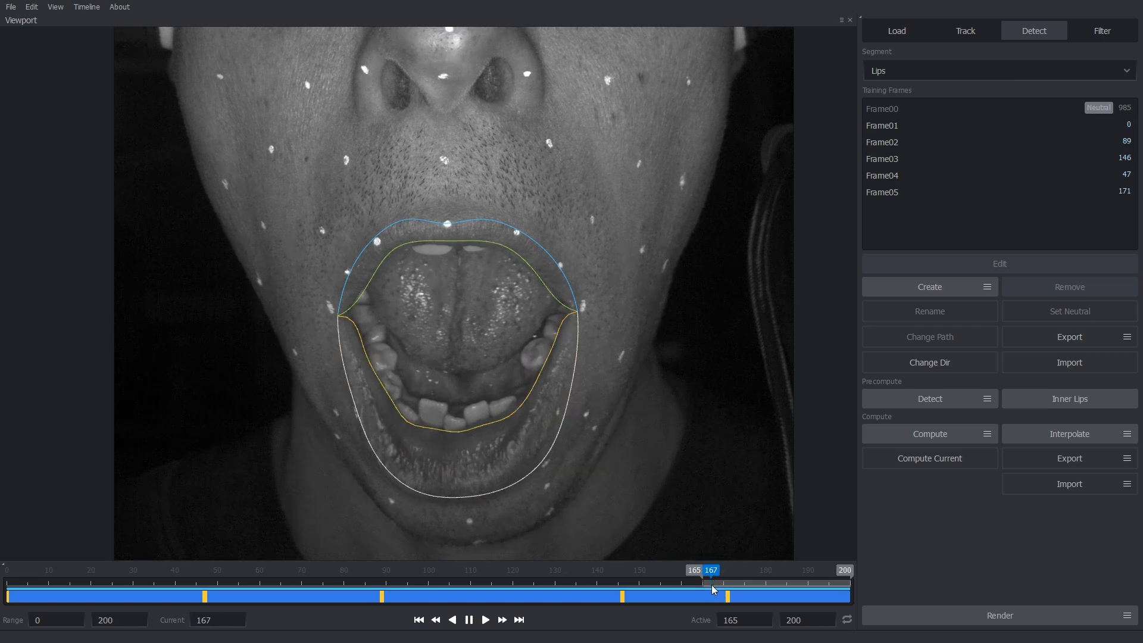
{"action": "key", "text": "o"}
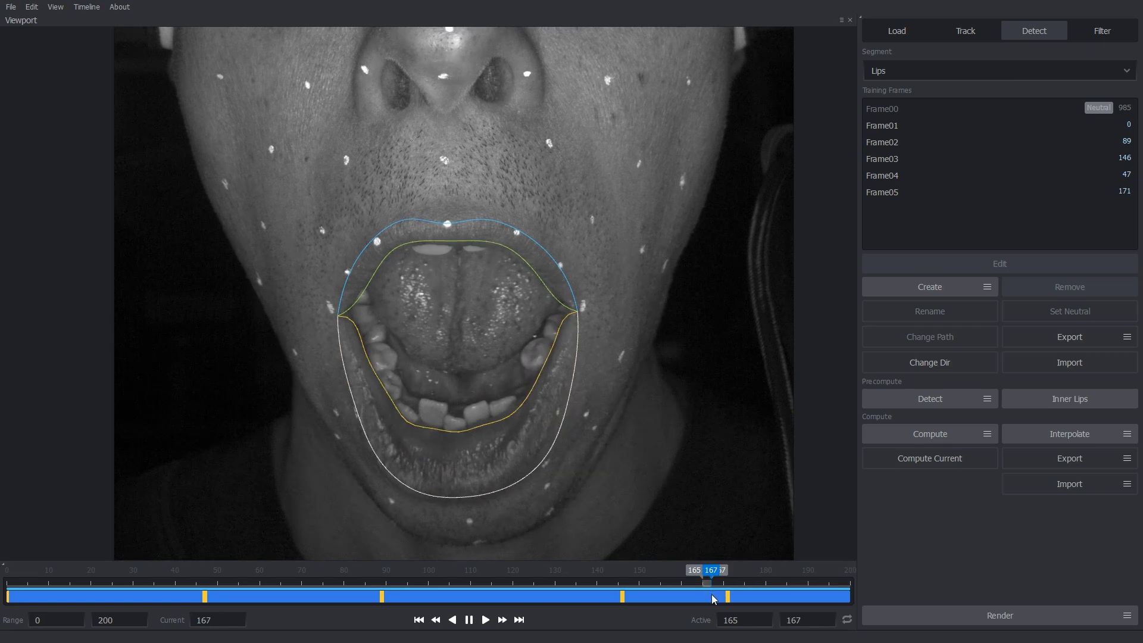
{"action": "left_click", "coordinate": [1034, 438]}
{"action": "key", "text": "bracketleft"}
{"action": "mouse_move", "coordinate": [710, 571]}
{"action": "left_mouse_down"}
{"action": "mouse_move", "coordinate": [523, 585]}
{"action": "mouse_move", "coordinate": [855, 580]}
{"action": "left_mouse_up"}
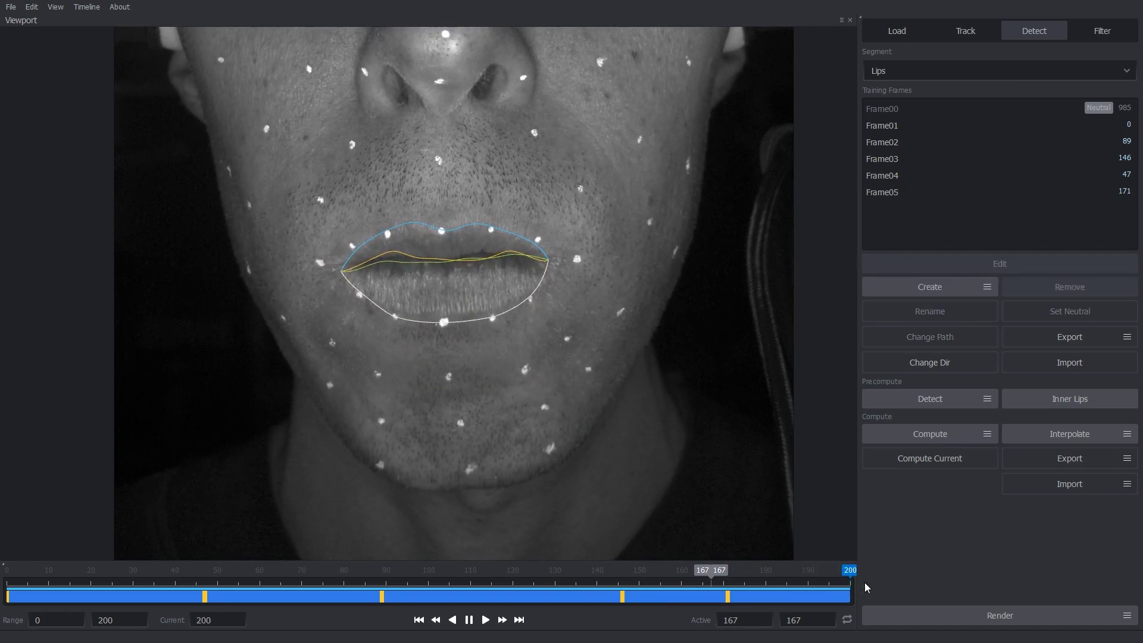
Add frame 200 as training frame Frame06 and zoom onto the lips for editing
{"action": "left_click", "coordinate": [930, 288]}
{"action": "key", "text": "e"}
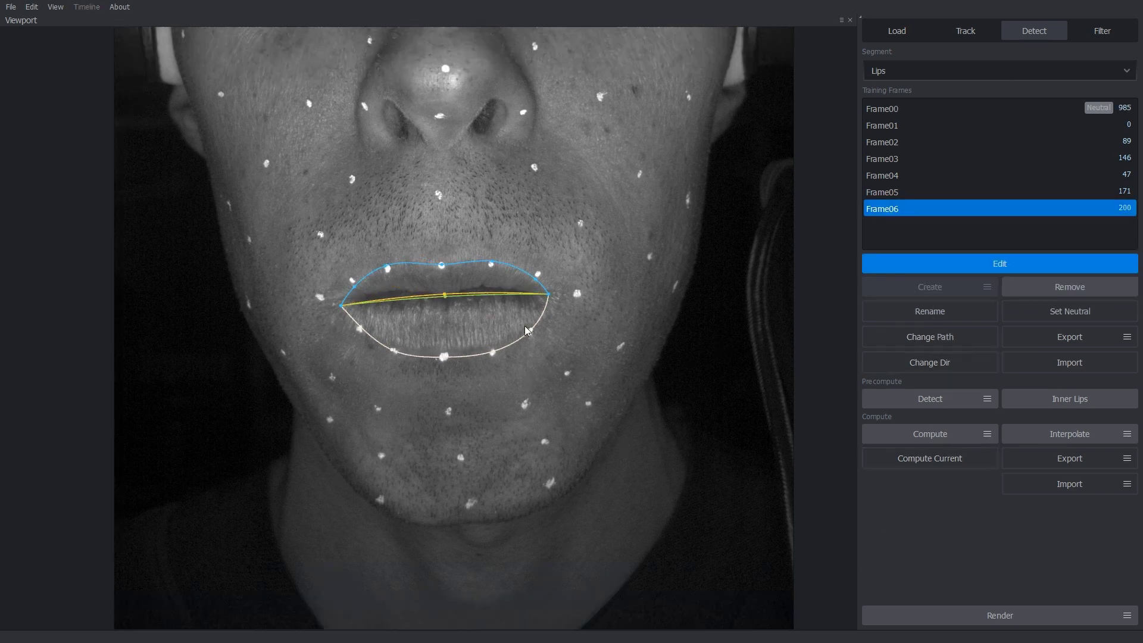
{"action": "left_click_drag", "start_coordinate": [569, 306], "coordinate": [672, 411]}
Raise the upper-lip outline, place the left corner and bow the inner lower-lip curve down
{"action": "left_click_drag", "start_coordinate": [436, 285], "coordinate": [481, 274]}
{"action": "left_click_drag", "start_coordinate": [397, 286], "coordinate": [397, 277]}
{"action": "left_click_drag", "start_coordinate": [256, 357], "coordinate": [259, 344]}
{"action": "left_click_drag", "start_coordinate": [440, 338], "coordinate": [442, 368]}
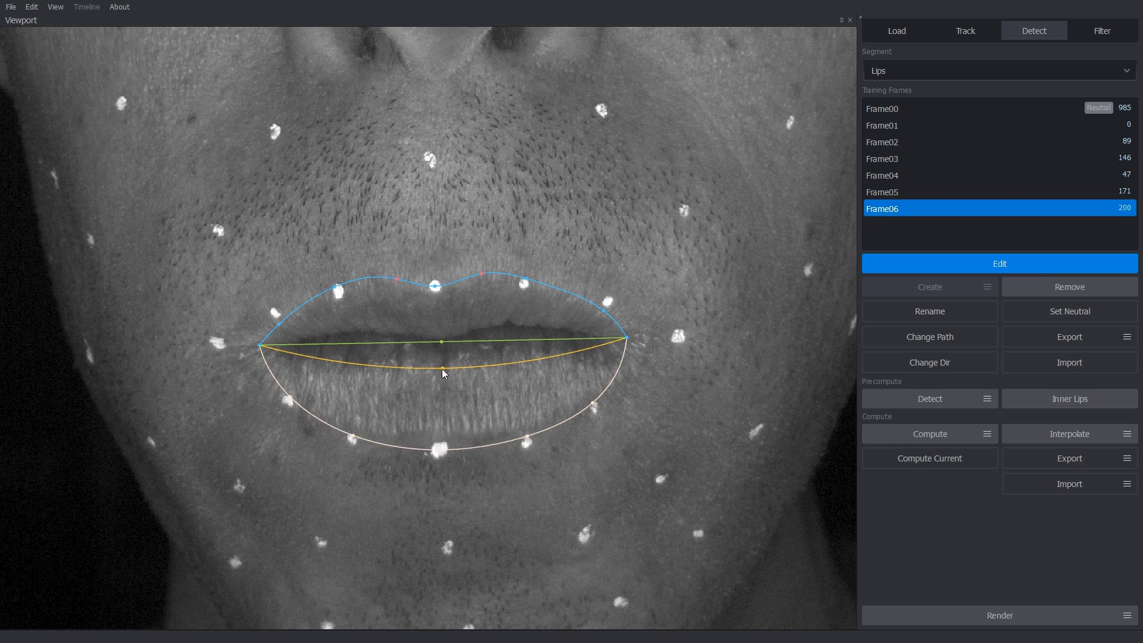
Add points so the mouth line follows the lip seam, and delete the inner lower-lip curve
{"action": "left_click", "coordinate": [474, 339]}
{"action": "left_click_drag", "start_coordinate": [496, 338], "coordinate": [561, 331]}
{"action": "left_click_drag", "start_coordinate": [393, 355], "coordinate": [394, 335]}
{"action": "left_click_drag", "start_coordinate": [323, 325], "coordinate": [318, 337]}
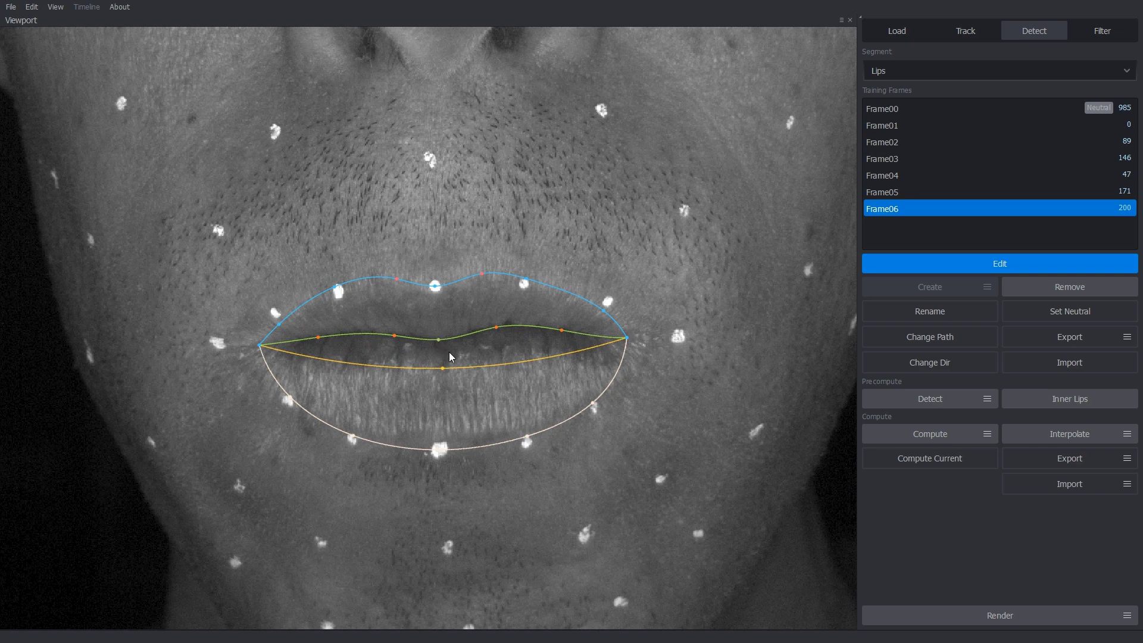
{"action": "key", "text": "Delete"}
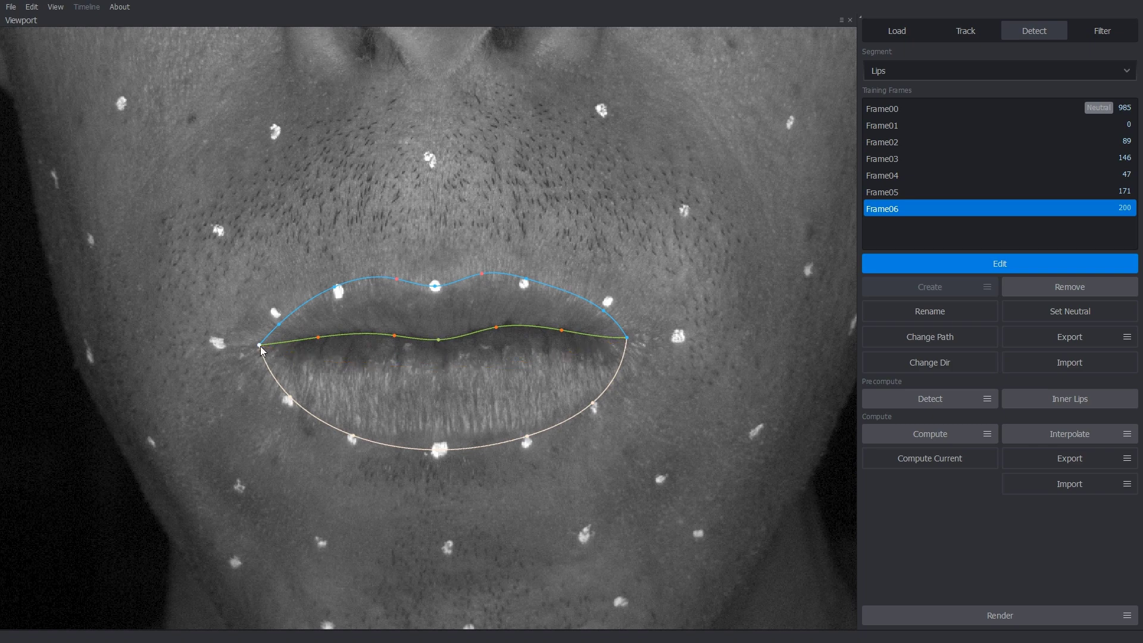
Adjust the left corner and upper-lip outline points, comparing against another frame
{"action": "left_click_drag", "start_coordinate": [259, 345], "coordinate": [257, 346]}
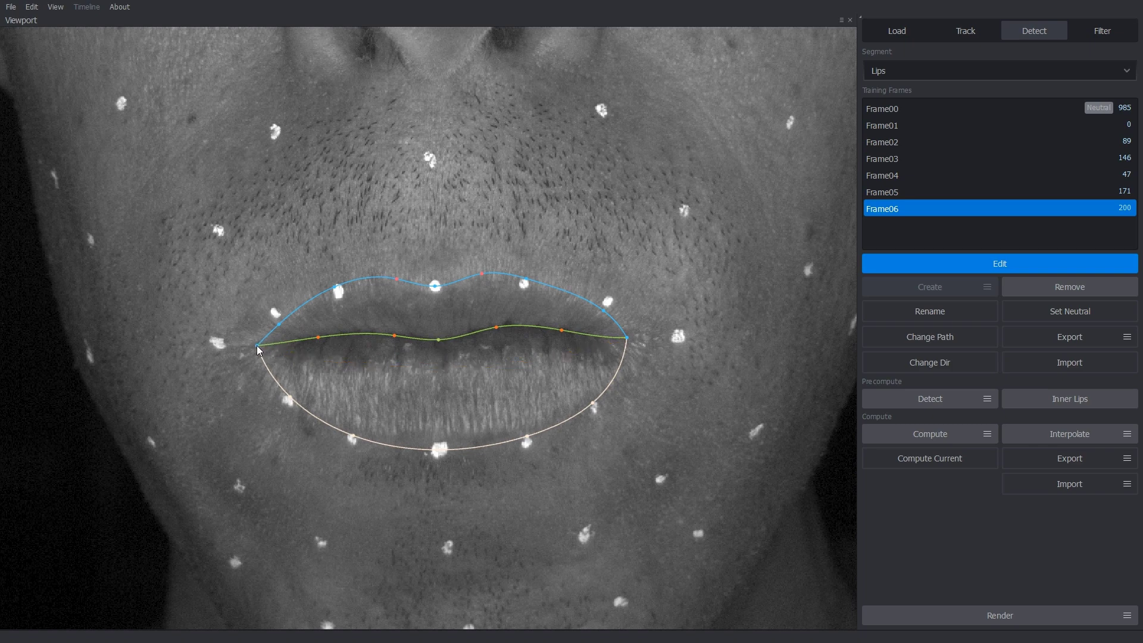
{"action": "left_click", "coordinate": [280, 318]}
{"action": "scroll", "coordinate": [358, 349], "scroll_direction": "up", "scroll_amount": 3}
{"action": "key", "text": "n"}
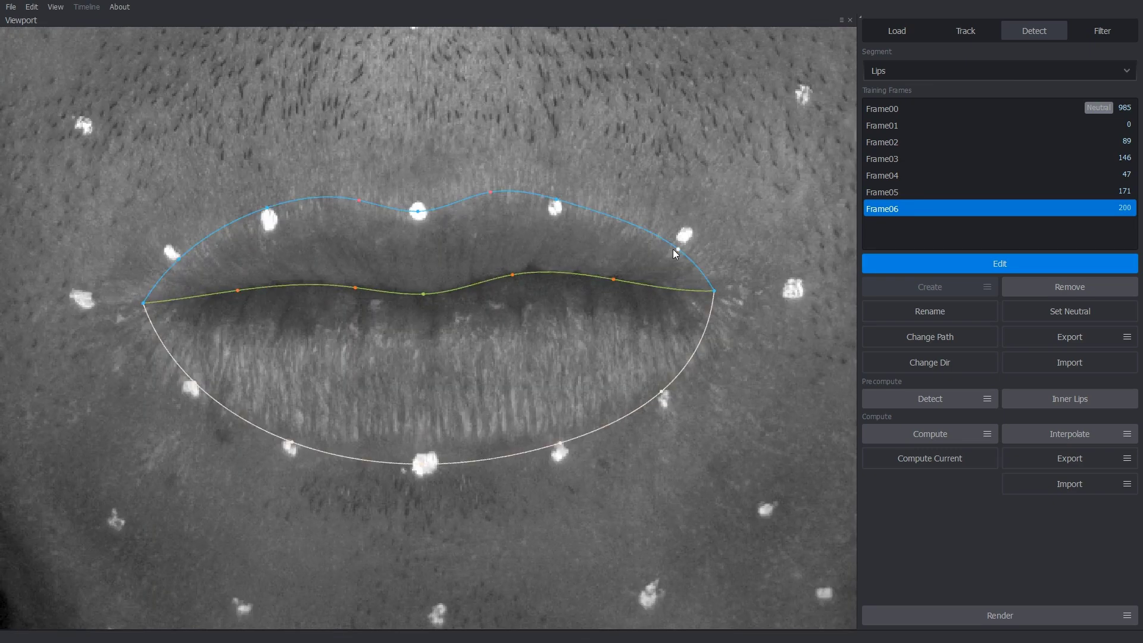
{"action": "left_click_drag", "start_coordinate": [674, 252], "coordinate": [680, 247]}
{"action": "key", "text": "n"}
{"action": "key", "text": "n"}
Bulge the lower-lip outline near both mouth corners, flipping frames to compare
{"action": "left_click_drag", "start_coordinate": [692, 336], "coordinate": [711, 337]}
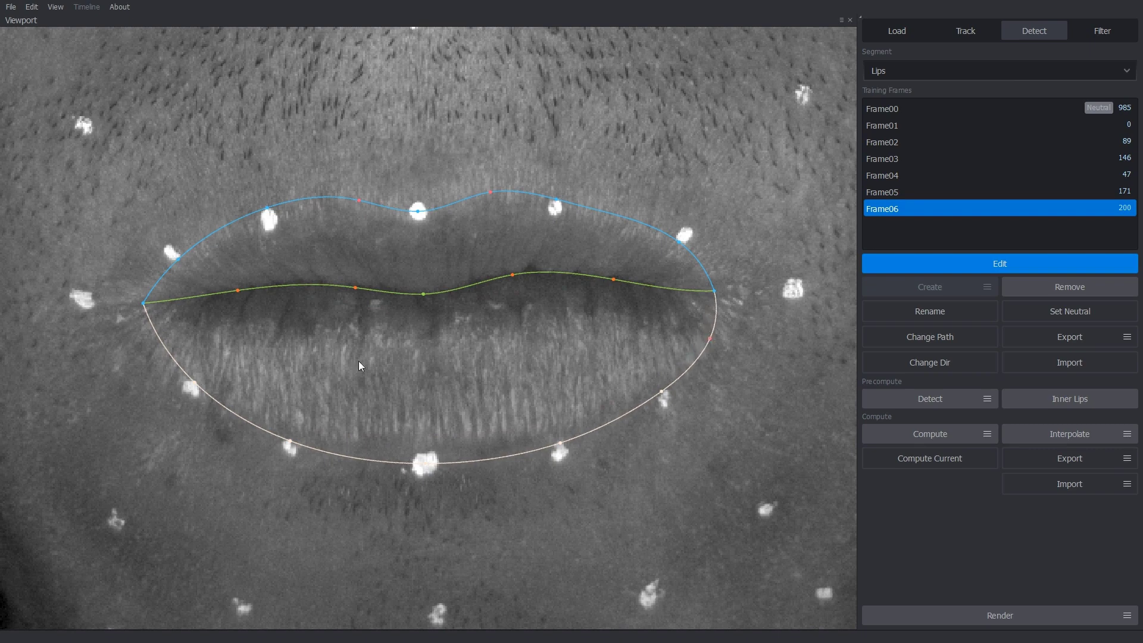
{"action": "left_click_drag", "start_coordinate": [166, 351], "coordinate": [161, 352]}
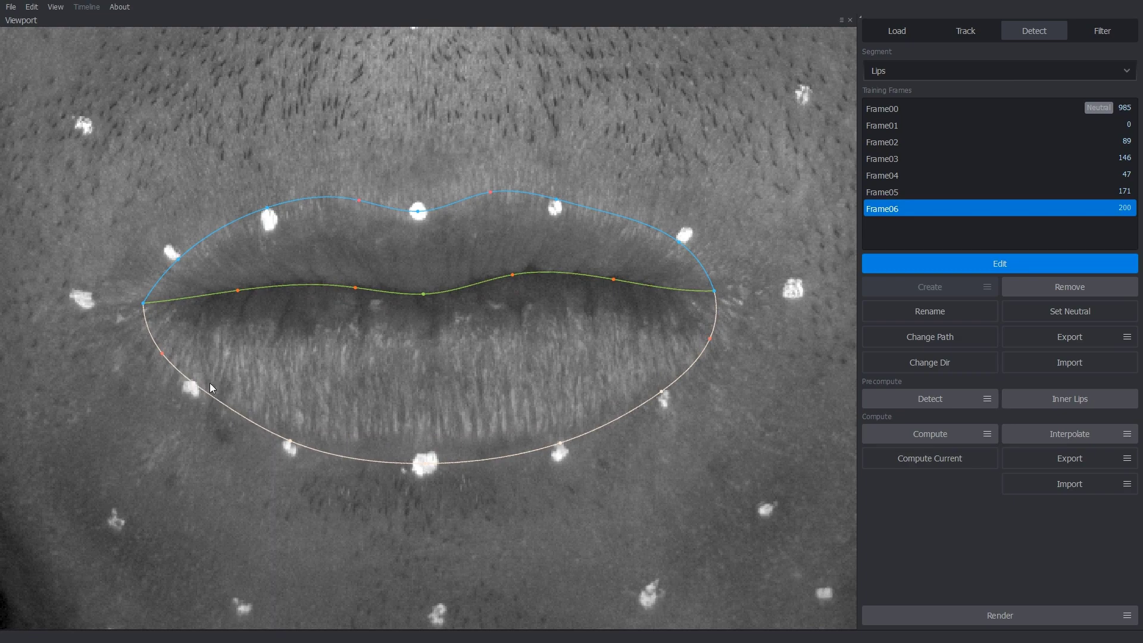
{"action": "key", "text": "n"}
{"action": "key", "text": "n"}
{"action": "key", "text": "n"}
{"action": "key", "text": "n"}
{"action": "key", "text": "n"}
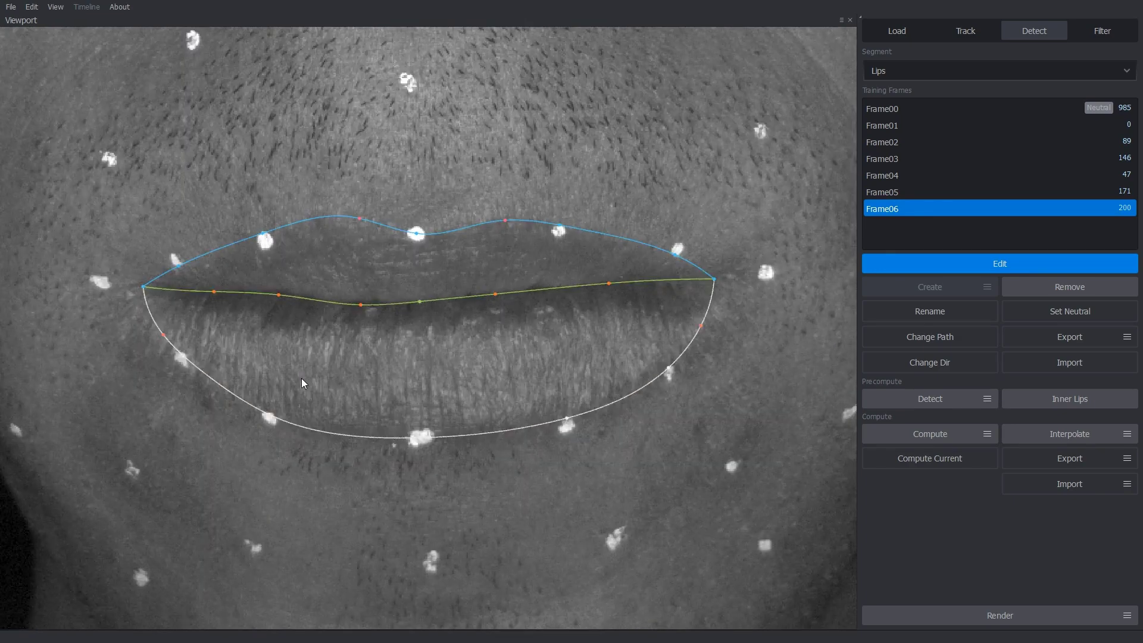
{"action": "key", "text": "n"}
{"action": "key", "text": "n"}
{"action": "key", "text": "n"}
{"action": "left_click_drag", "start_coordinate": [468, 407], "coordinate": [262, 319]}
{"action": "left_click_drag", "start_coordinate": [422, 388], "coordinate": [423, 375]}
Exit Frame06 editing, compute, then extend the active range to frame 200 and recompute
{"action": "left_click", "coordinate": [926, 262]}
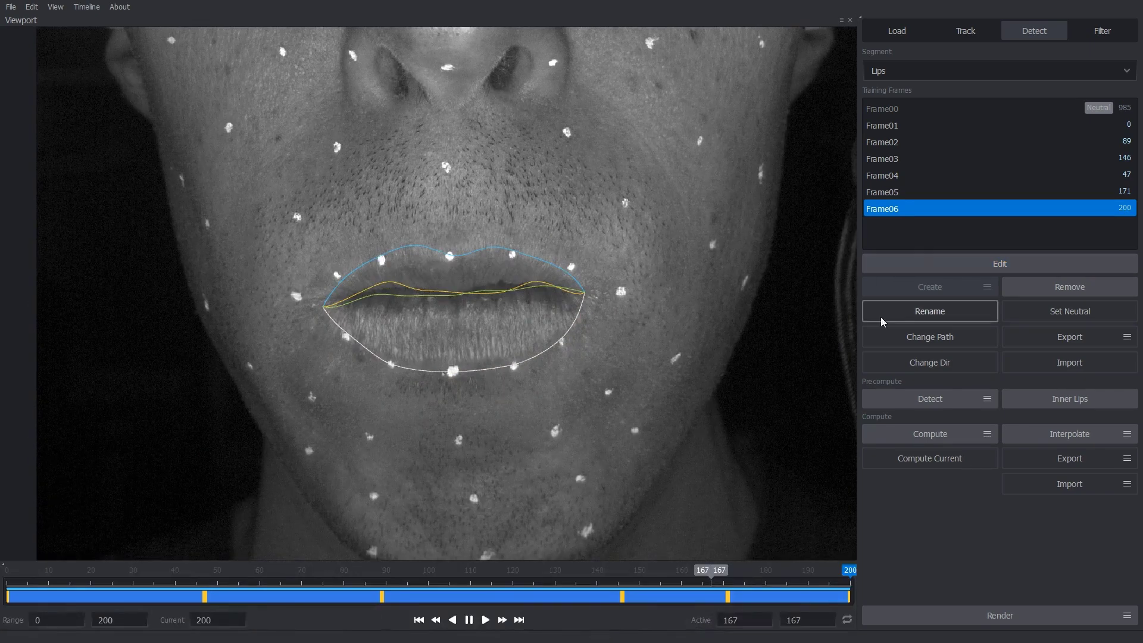
{"action": "left_click", "coordinate": [920, 434]}
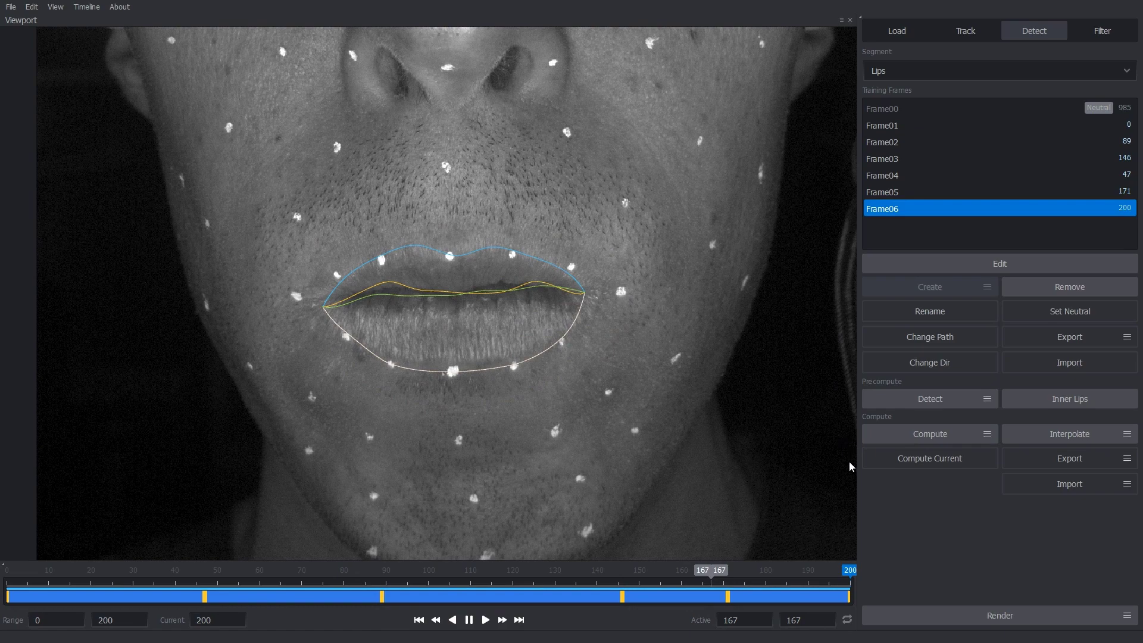
{"action": "left_click_drag", "start_coordinate": [723, 572], "coordinate": [902, 582]}
{"action": "left_click_drag", "start_coordinate": [704, 575], "coordinate": [5, 576]}
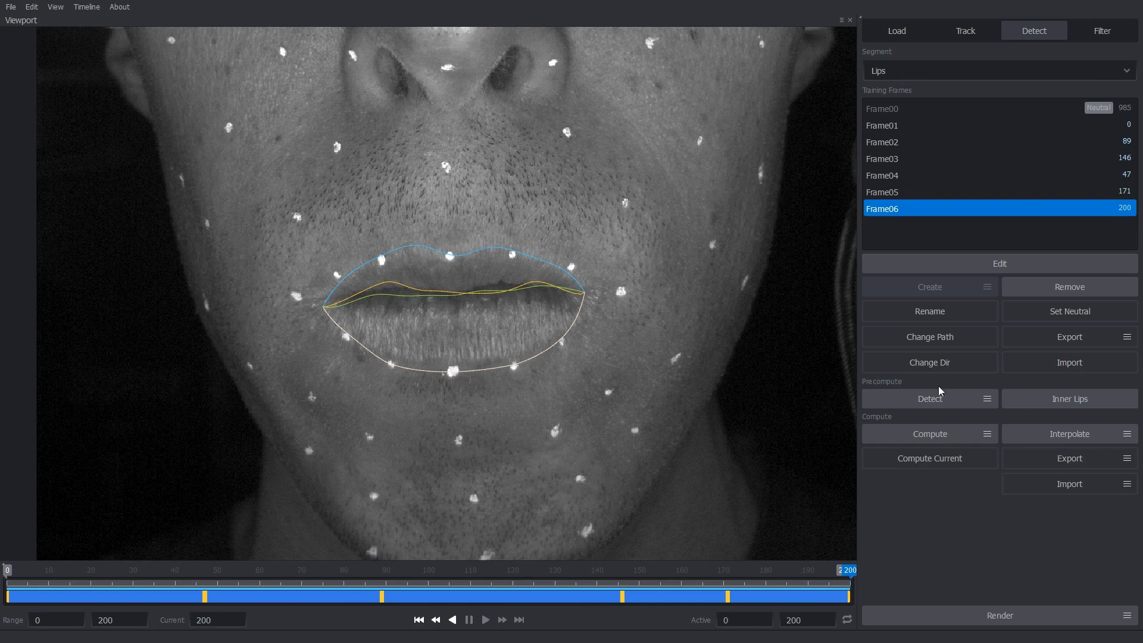
{"action": "left_click", "coordinate": [941, 434]}
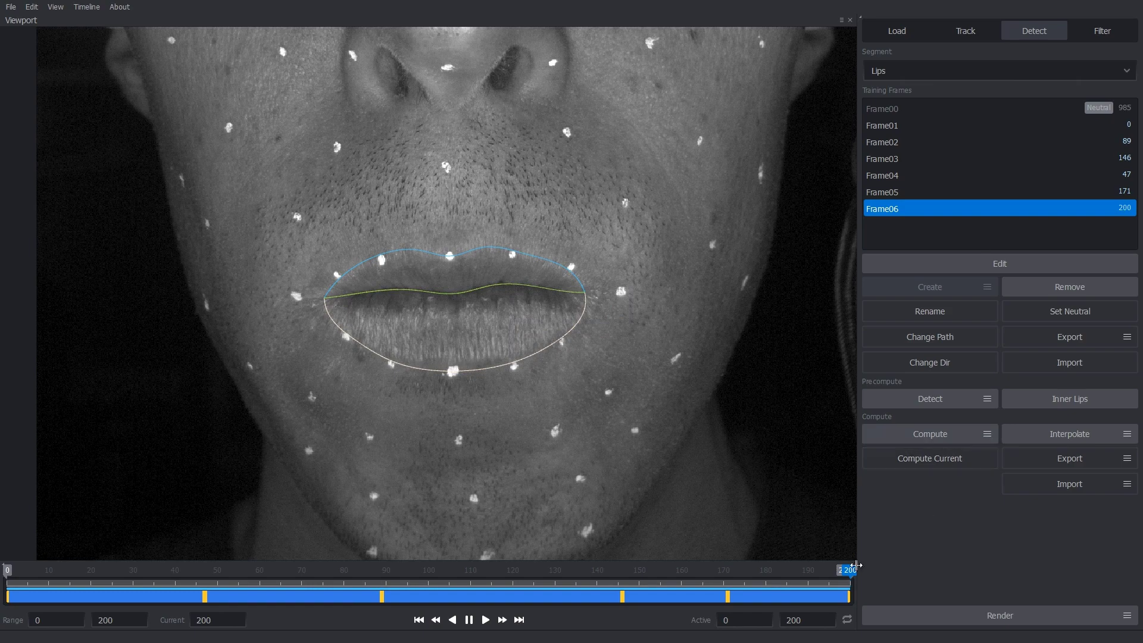
Scrub to frames 169 and 188 to inspect the recomputed lip contours
{"action": "left_click_drag", "start_coordinate": [855, 572], "coordinate": [720, 576]}
{"action": "scroll", "coordinate": [733, 496], "scroll_direction": "down", "scroll_amount": 6}
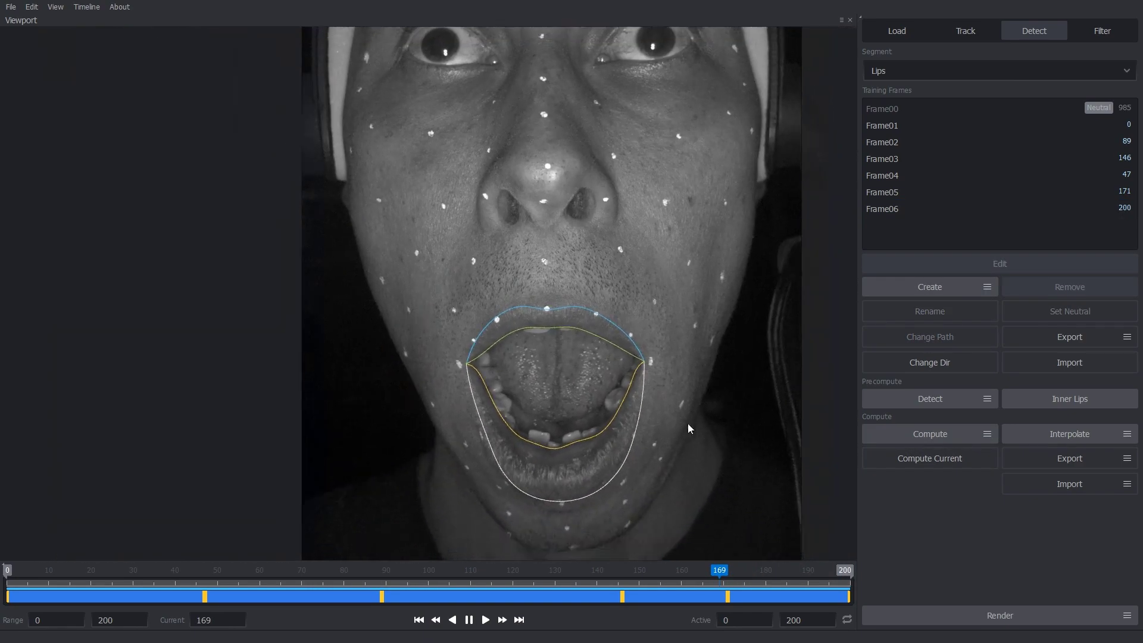
{"action": "scroll", "coordinate": [619, 384], "scroll_direction": "up", "scroll_amount": 2}
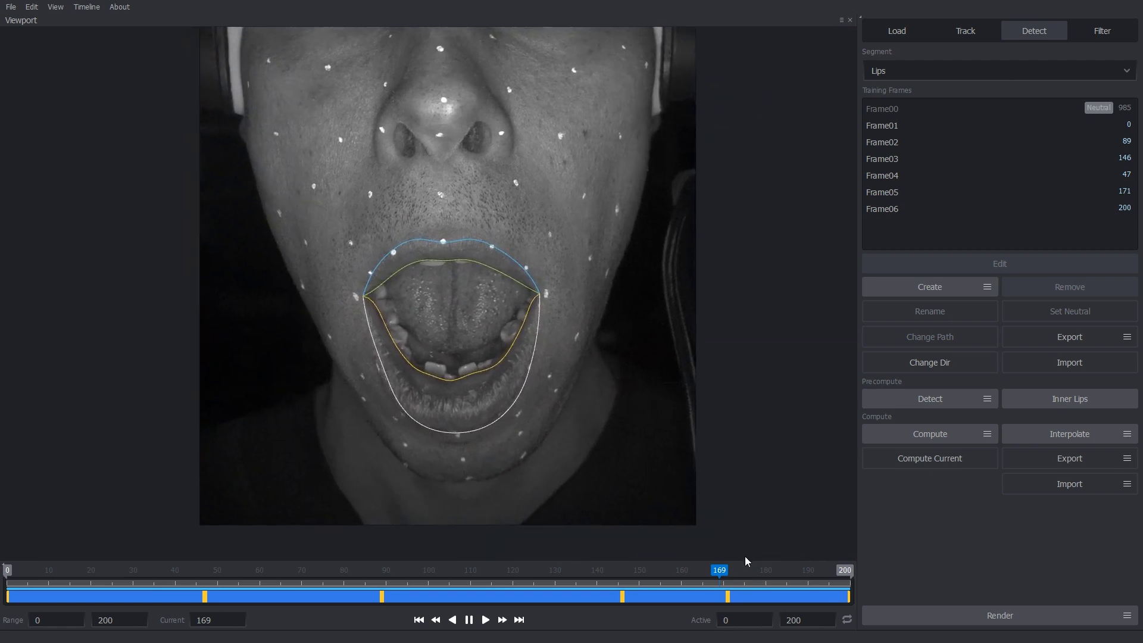
{"action": "left_click_drag", "start_coordinate": [721, 572], "coordinate": [798, 584]}
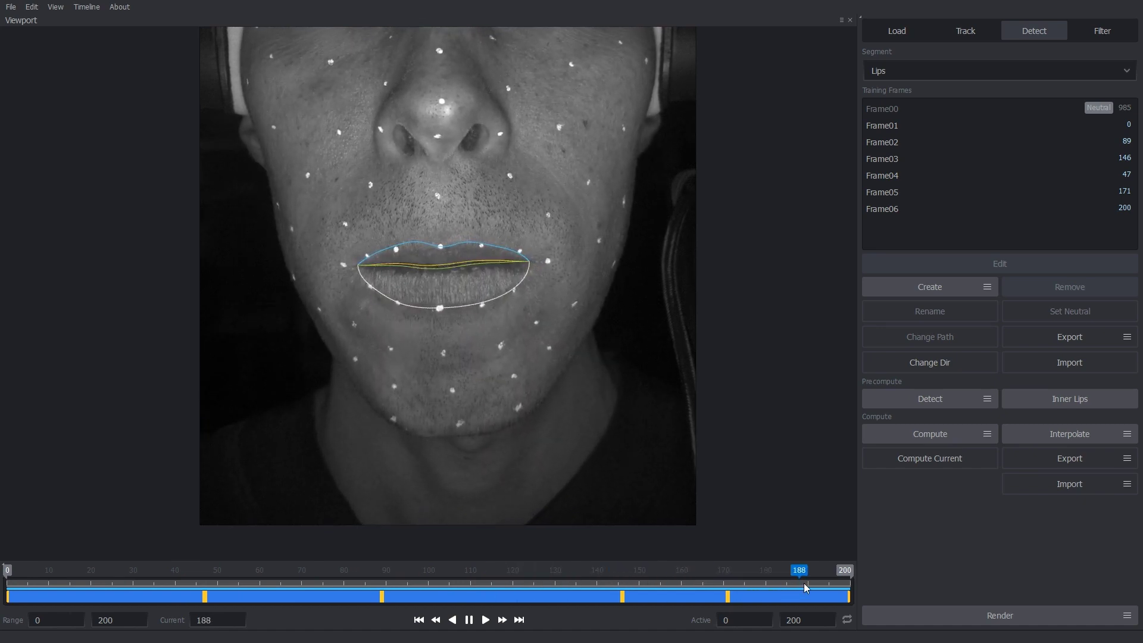
Filter the lip contours with weld radius 5 and falloff radius 10, then scrub to check
{"action": "left_click", "coordinate": [1101, 34]}
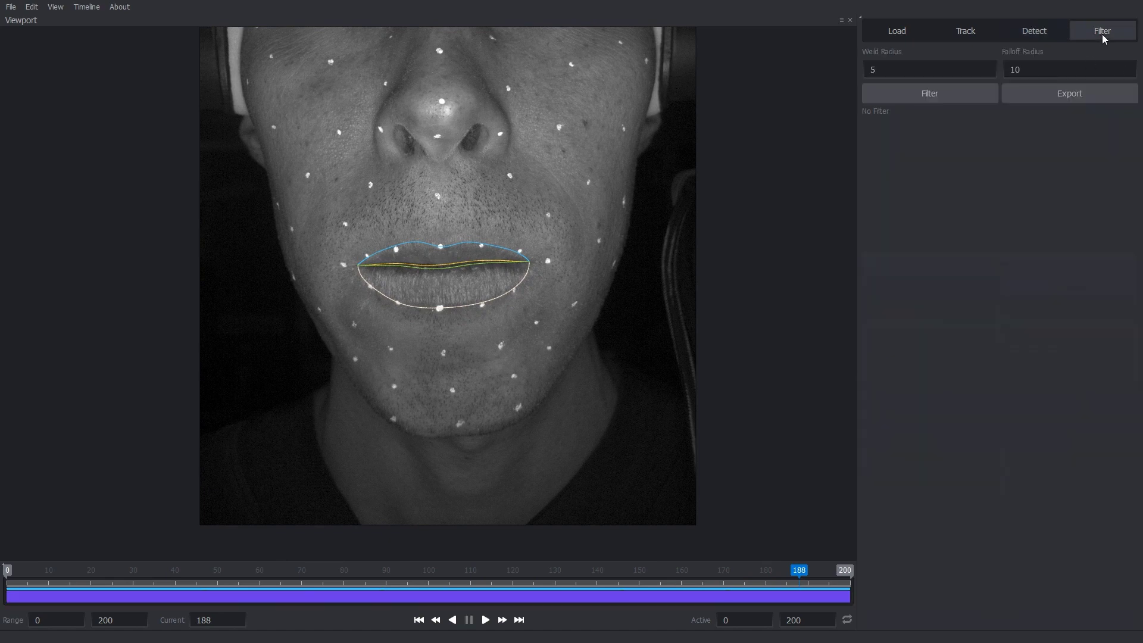
{"action": "left_click", "coordinate": [961, 96]}
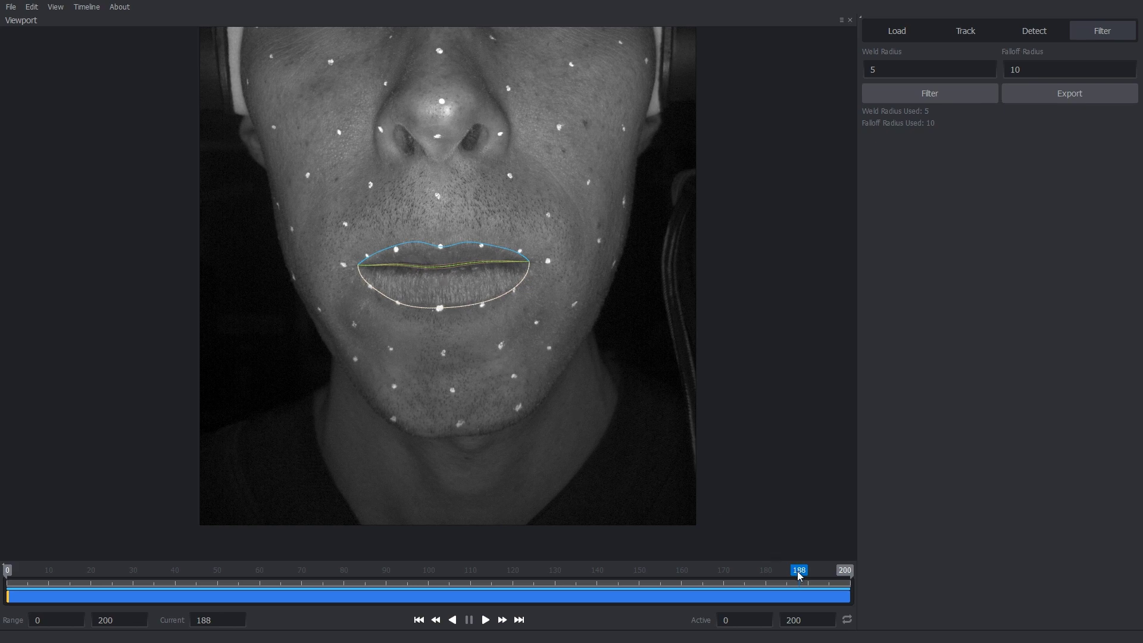
{"action": "left_click_drag", "start_coordinate": [799, 574], "coordinate": [761, 605]}
{"action": "scroll", "coordinate": [613, 455], "scroll_direction": "down", "scroll_amount": 5}
Scrub the sequence to review lip contours, then check Left Eye contours back at frame 238
{"action": "left_click_drag", "start_coordinate": [623, 412], "coordinate": [584, 437]}
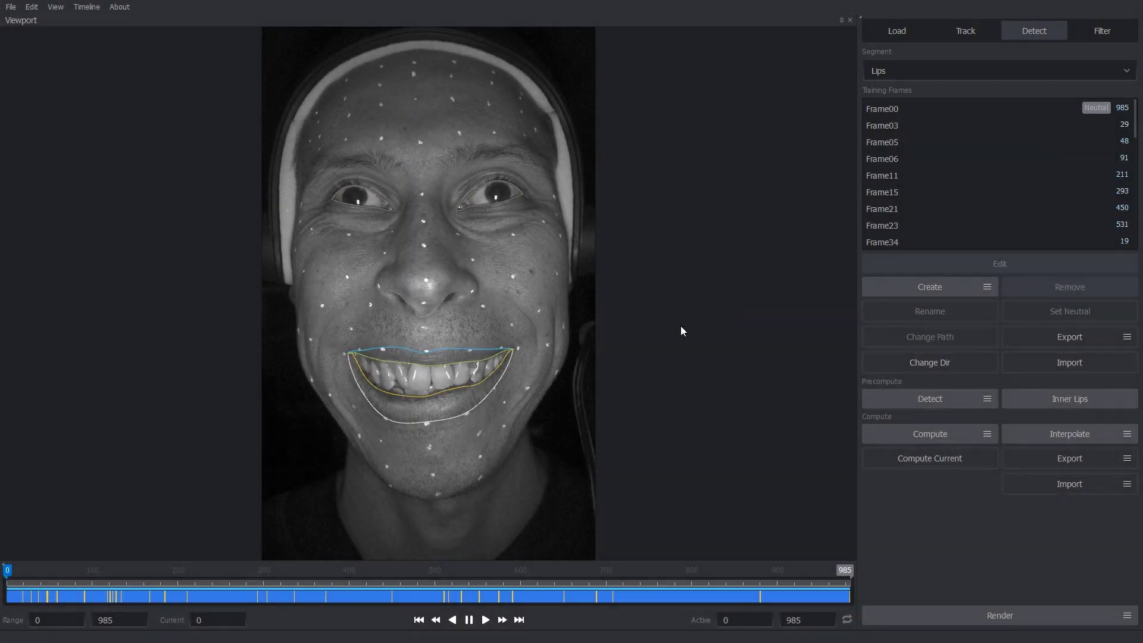
{"action": "left_click_drag", "start_coordinate": [7, 574], "coordinate": [723, 610]}
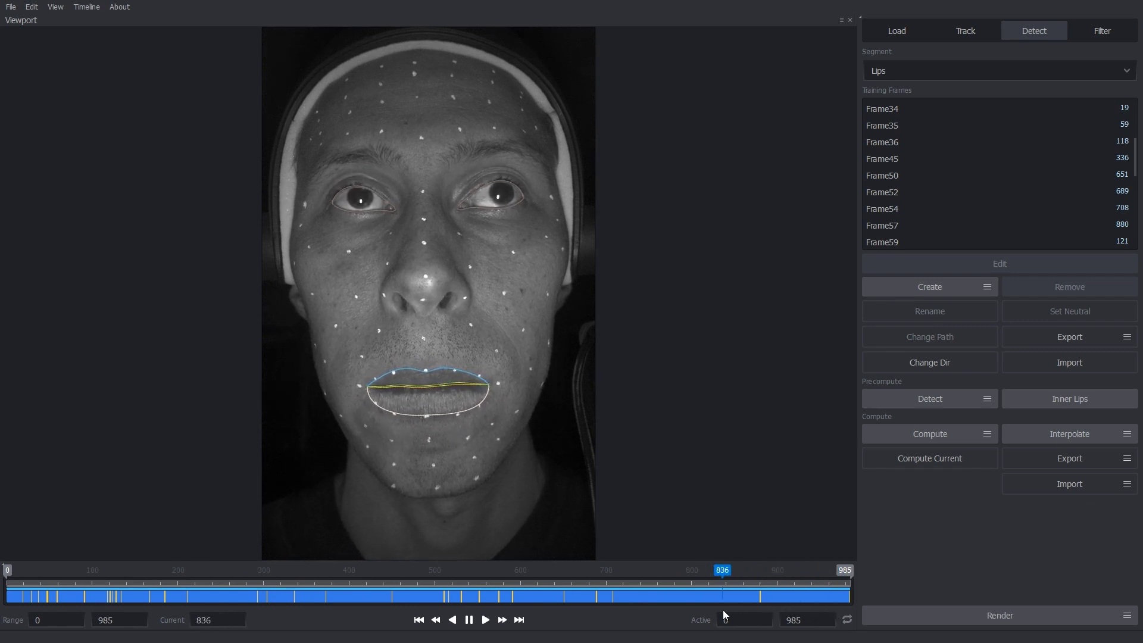
{"action": "left_click", "coordinate": [900, 71]}
{"action": "left_click", "coordinate": [899, 86]}
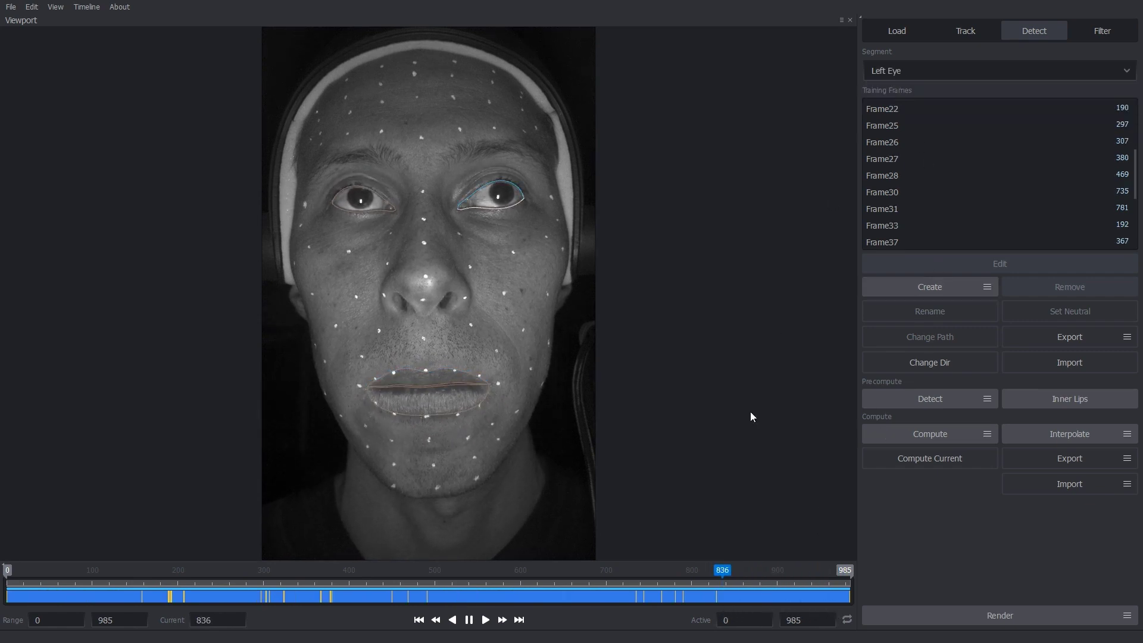
{"action": "left_click_drag", "start_coordinate": [722, 570], "coordinate": [154, 573]}
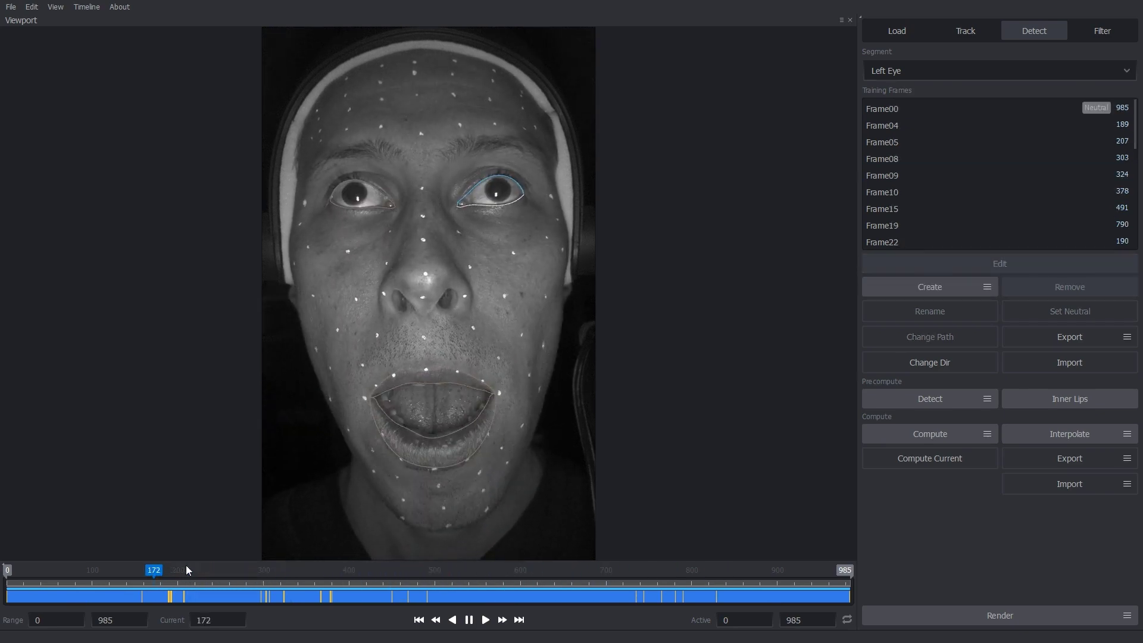
Review Right Eye contours across the timeline, then return to the Lips segment
{"action": "left_click", "coordinate": [973, 73]}
{"action": "left_click", "coordinate": [919, 116]}
{"action": "left_click_drag", "start_coordinate": [156, 562], "coordinate": [668, 583]}
{"action": "left_click", "coordinate": [909, 67]}
{"action": "left_click", "coordinate": [897, 100]}
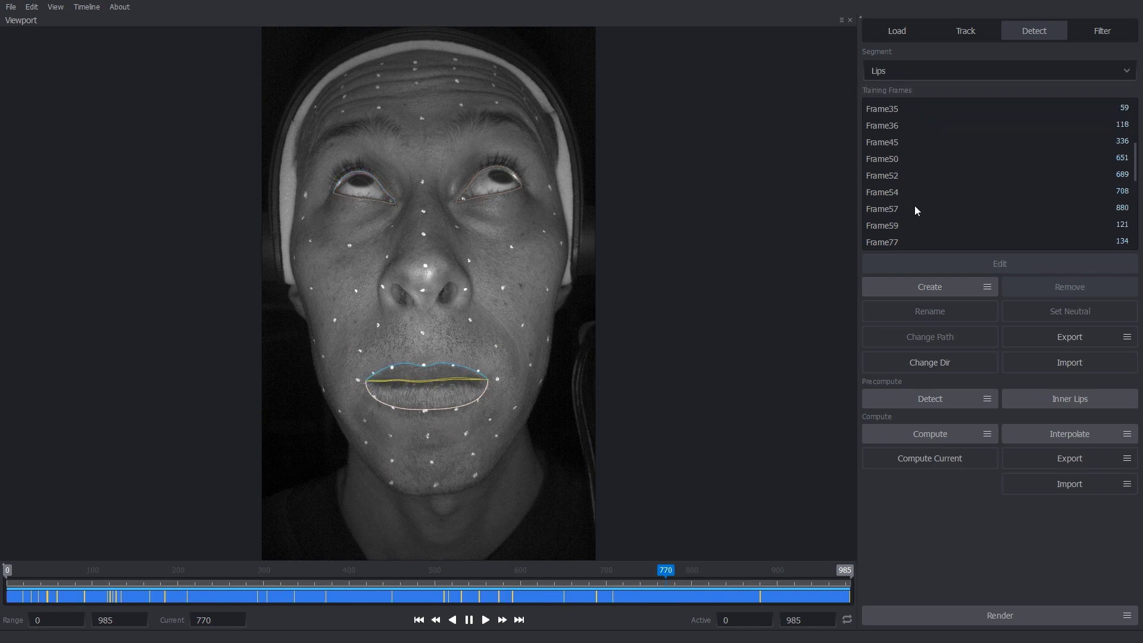
Filter all contours with weld 5 and falloff 10, then export with Segment All
{"action": "left_click", "coordinate": [1102, 31]}
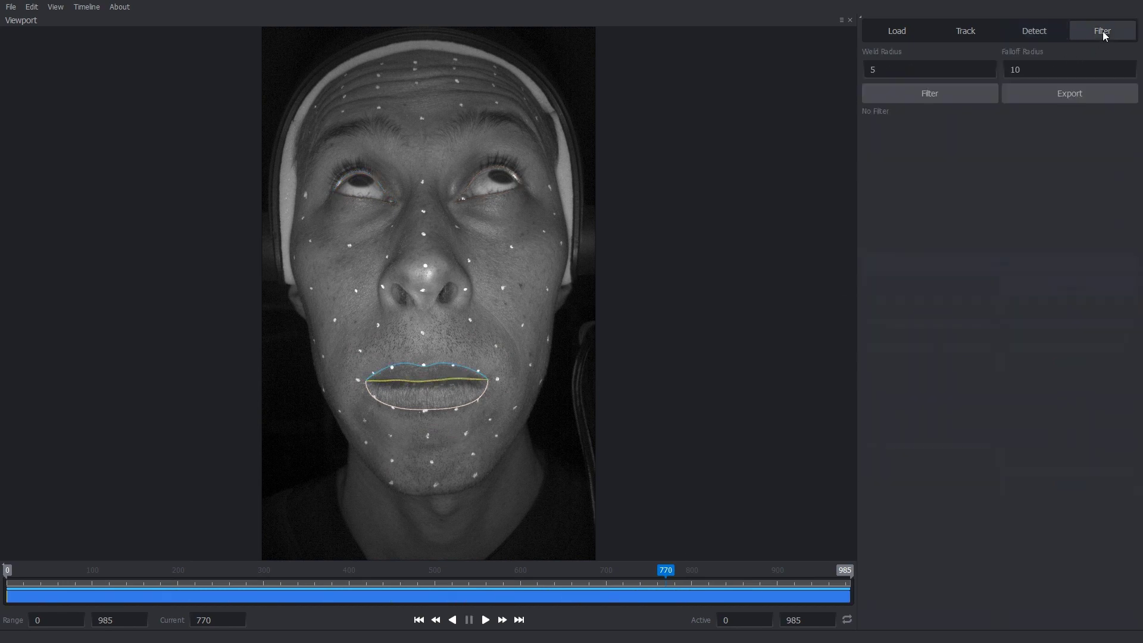
{"action": "left_click", "coordinate": [959, 98]}
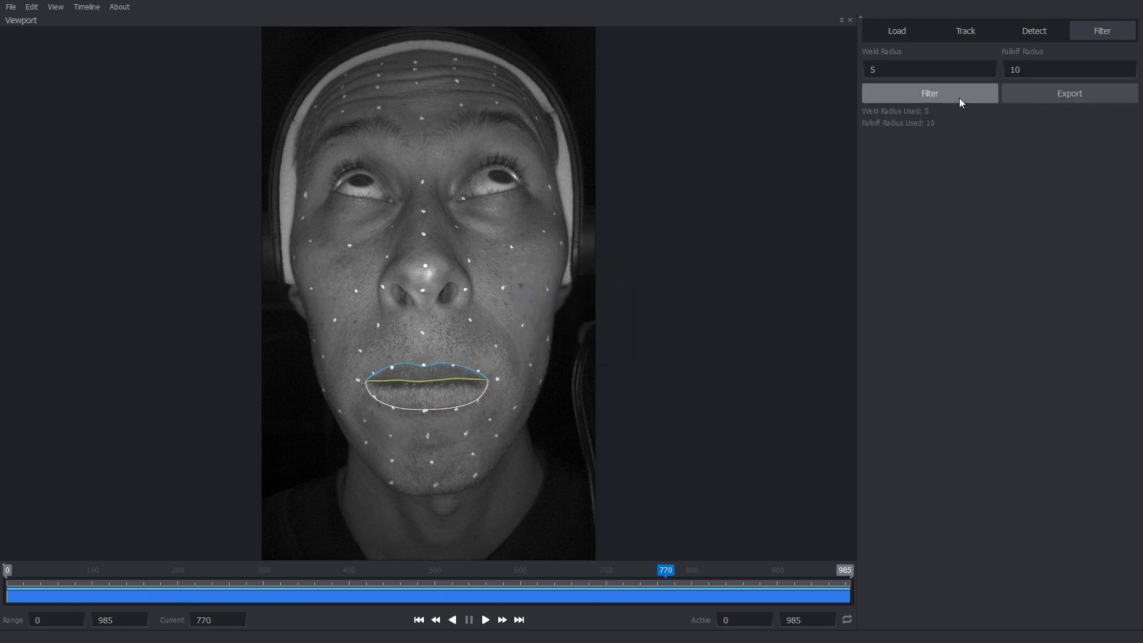
{"action": "left_click", "coordinate": [1038, 91]}
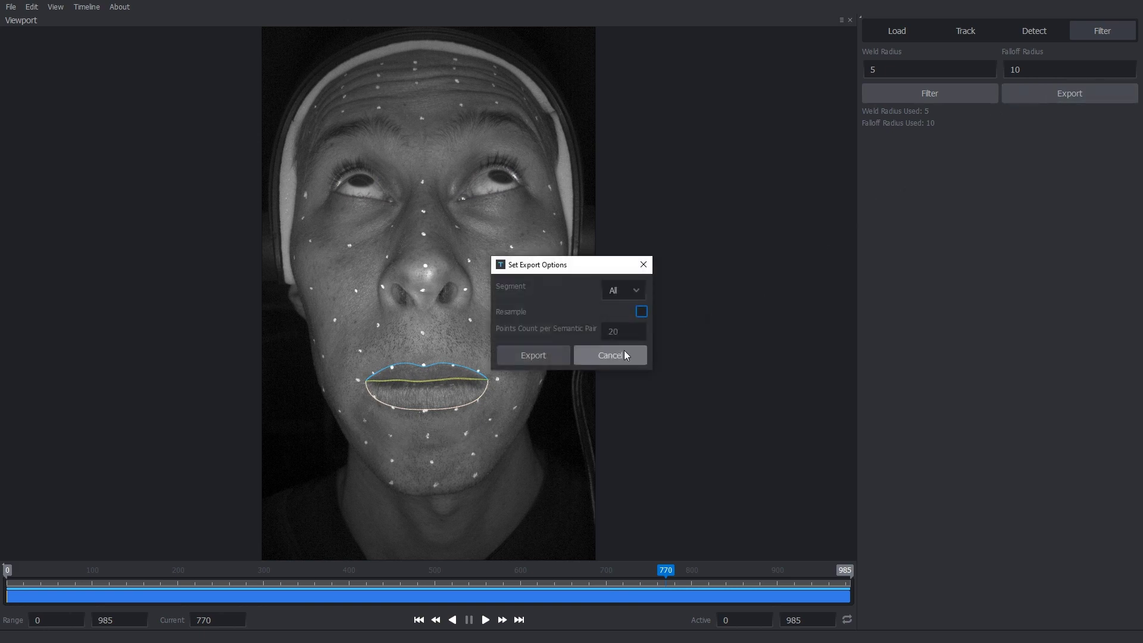
{"action": "left_click", "coordinate": [557, 357]}
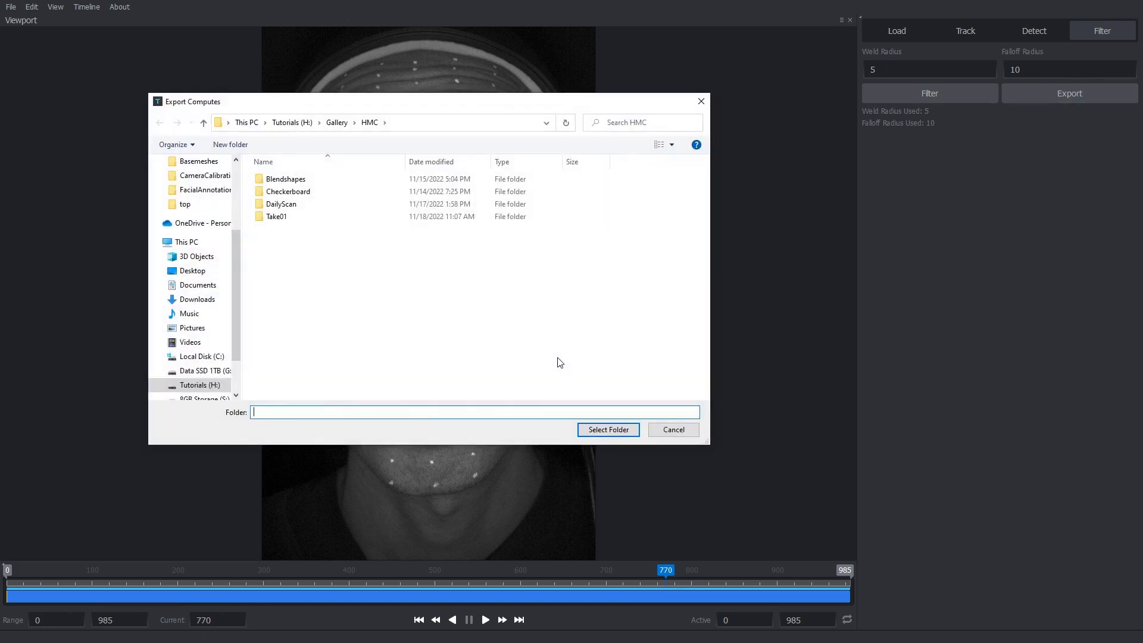
Create a new Detection folder inside Take01 and export the contours into it
{"action": "double_click", "coordinate": [290, 219]}
{"action": "key", "text": "ctrl+shift+n"}
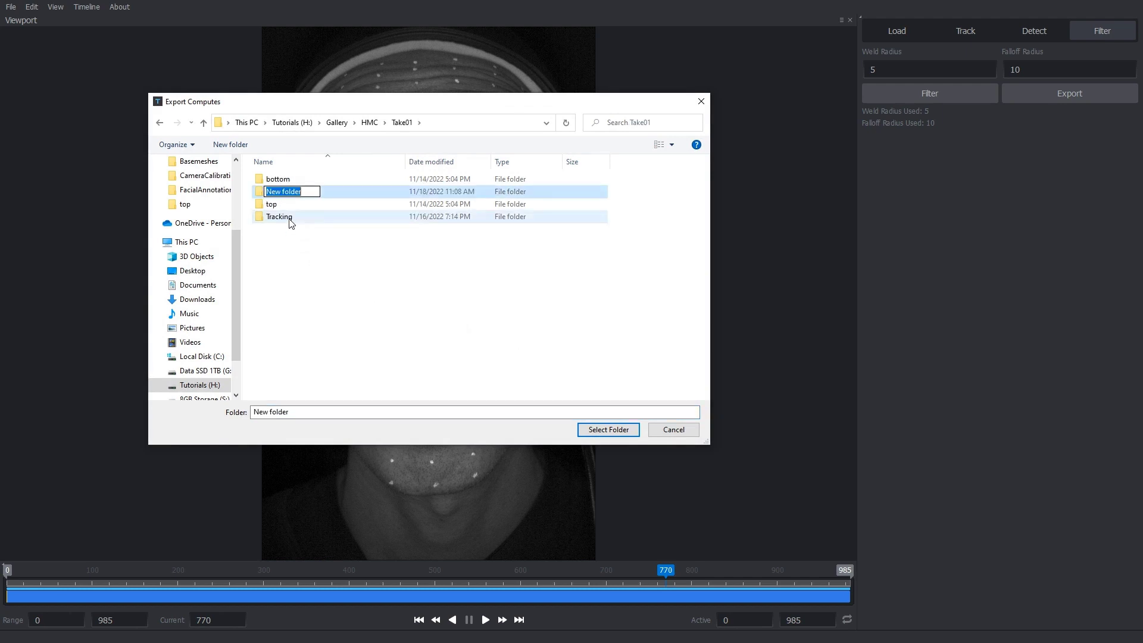
{"action": "type", "text": "Detection"}
{"action": "key", "text": "Return"}
{"action": "key", "text": "Return"}
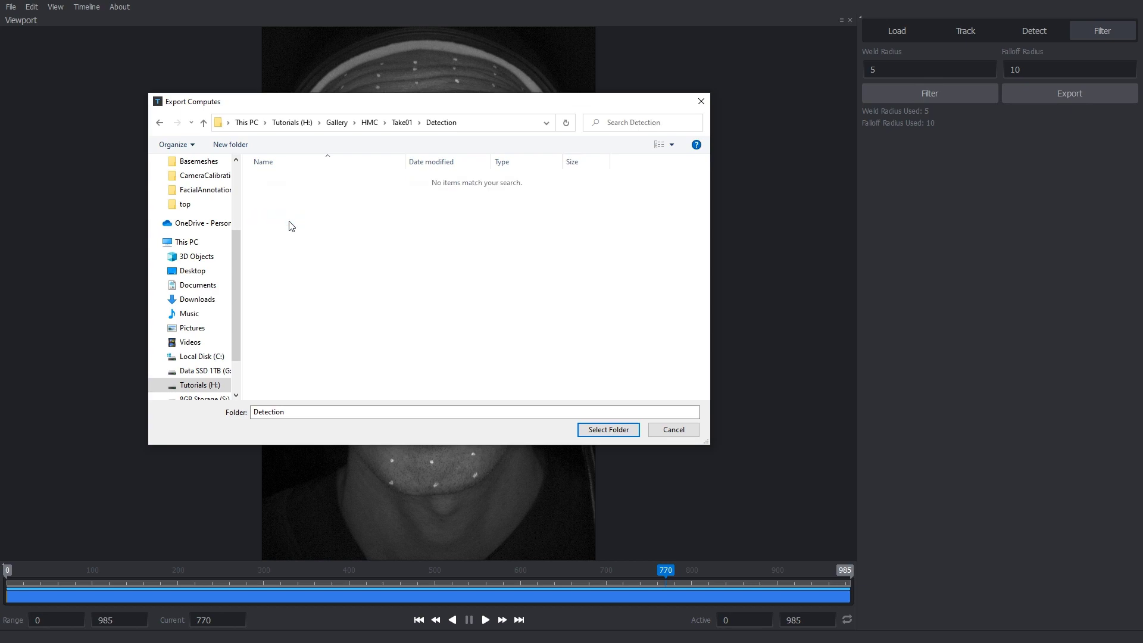
{"action": "left_click", "coordinate": [615, 430]}
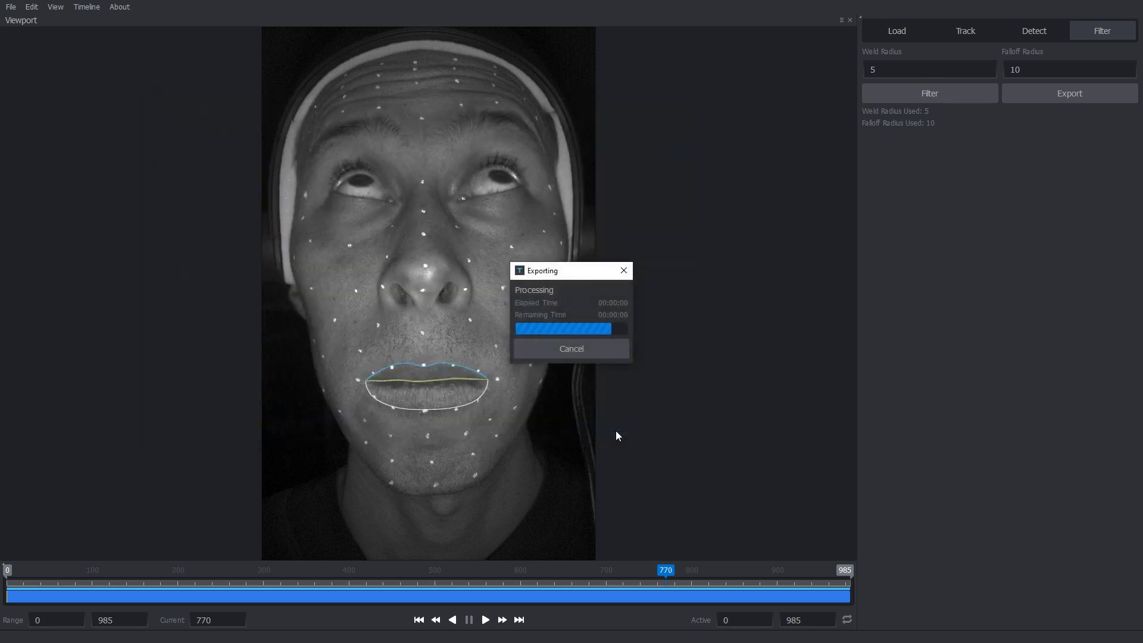